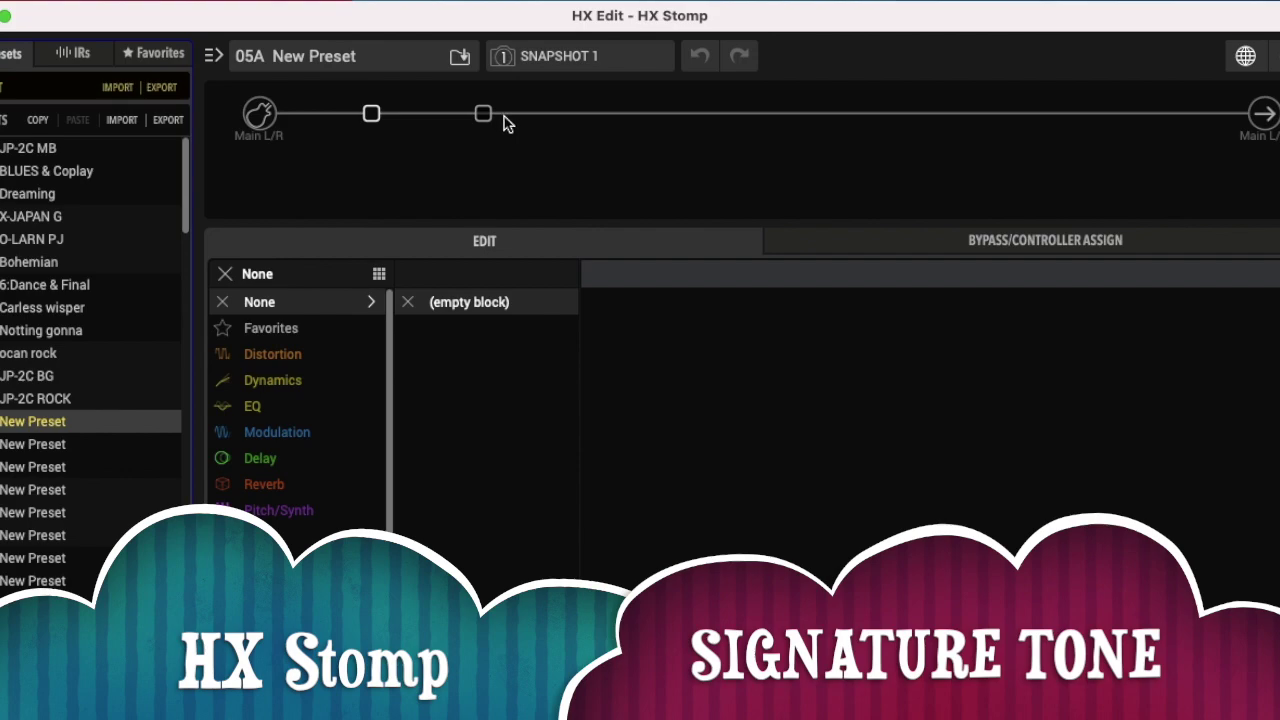
Add a US Double Nrm guitar amp to the second block slot of the empty signal path.
click(486, 117)
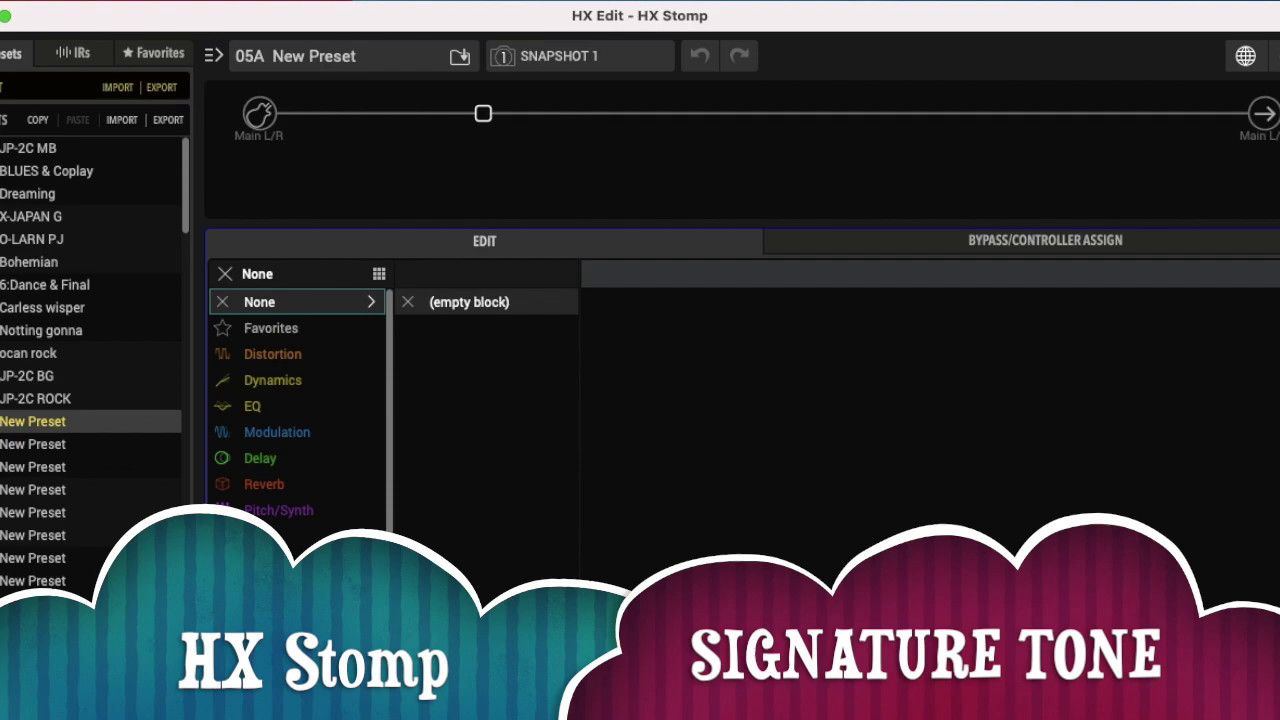
click(257, 614)
scroll(450, 518, down, 4)
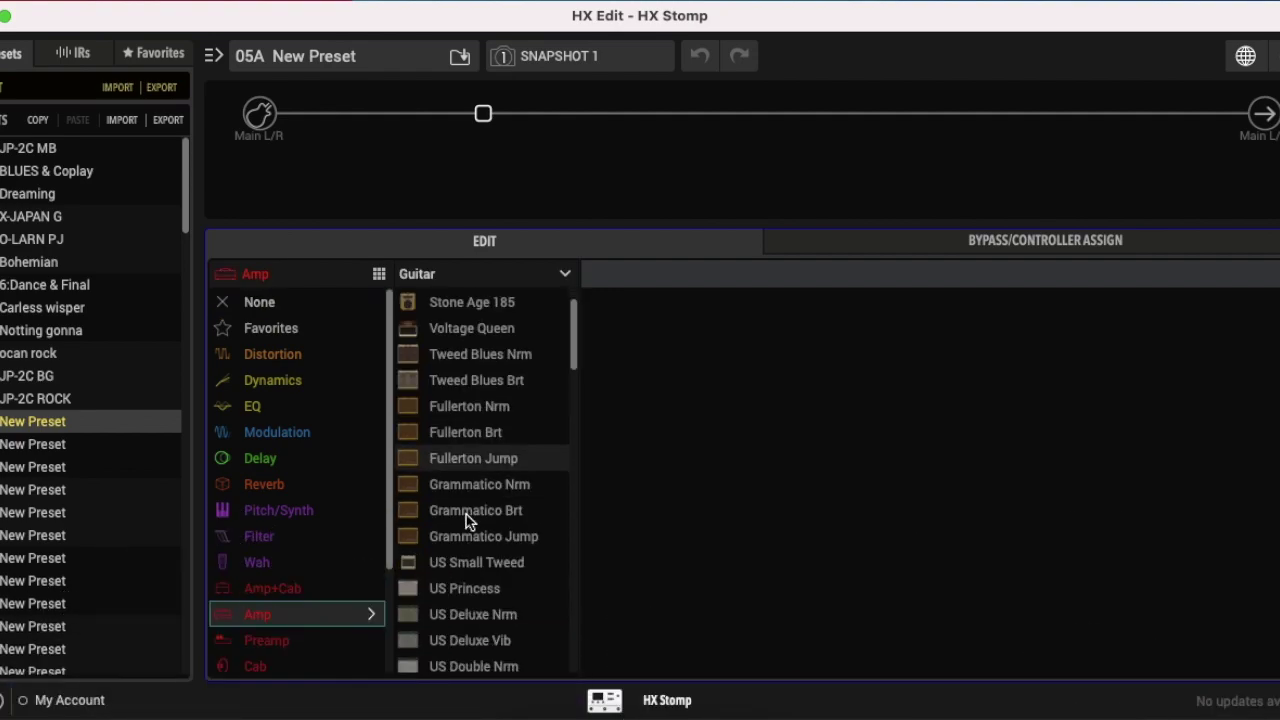
scroll(471, 522, down, 3)
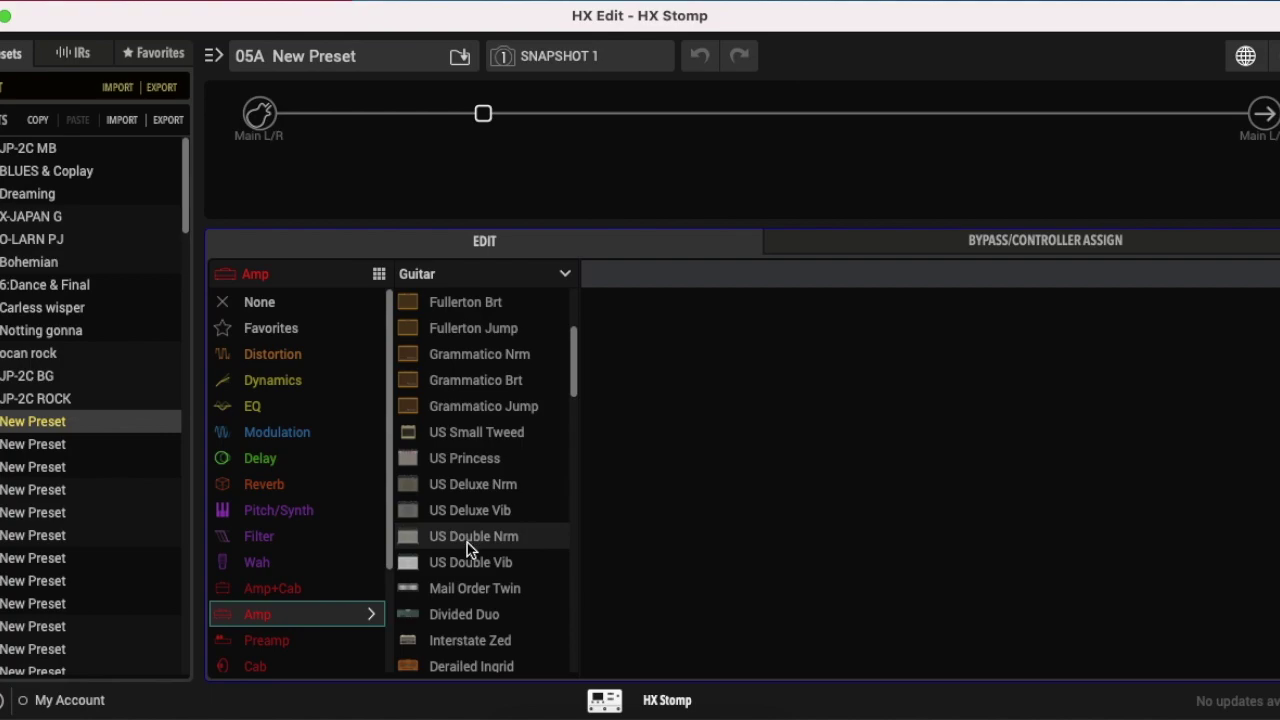
click(471, 540)
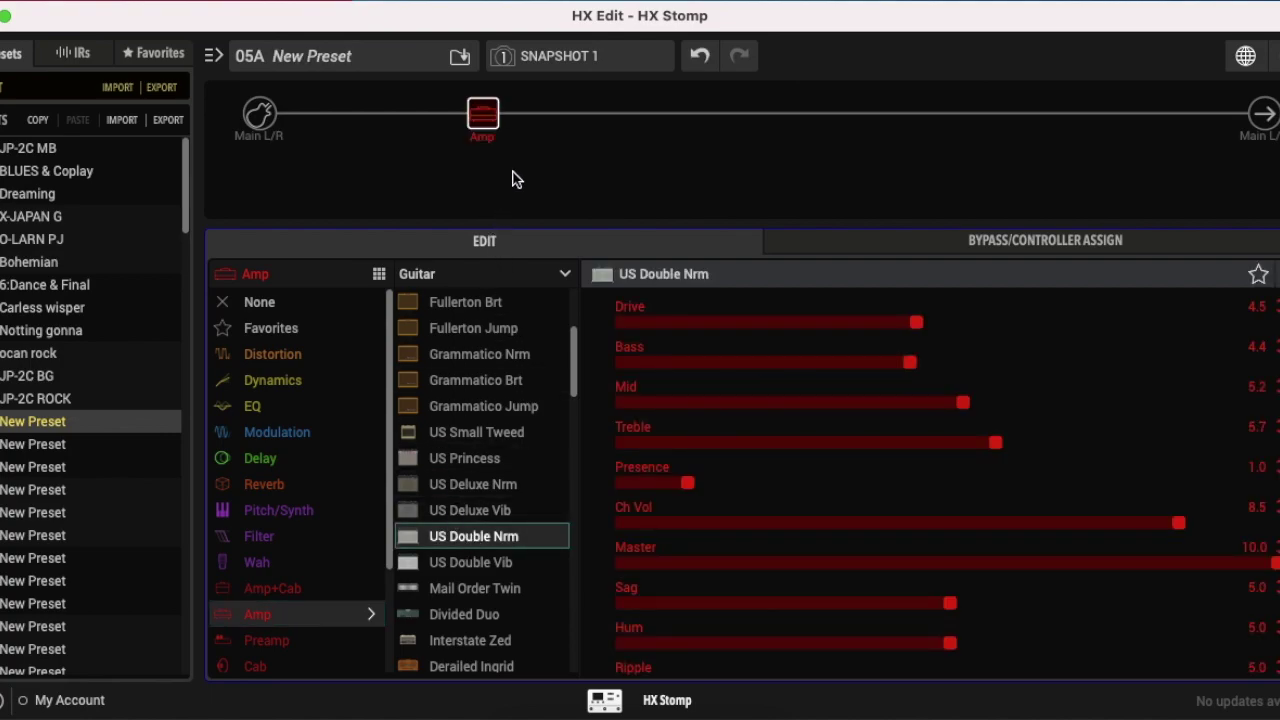
Add a single 2x12 Double C12N cab in the slot directly after the amp.
click(588, 114)
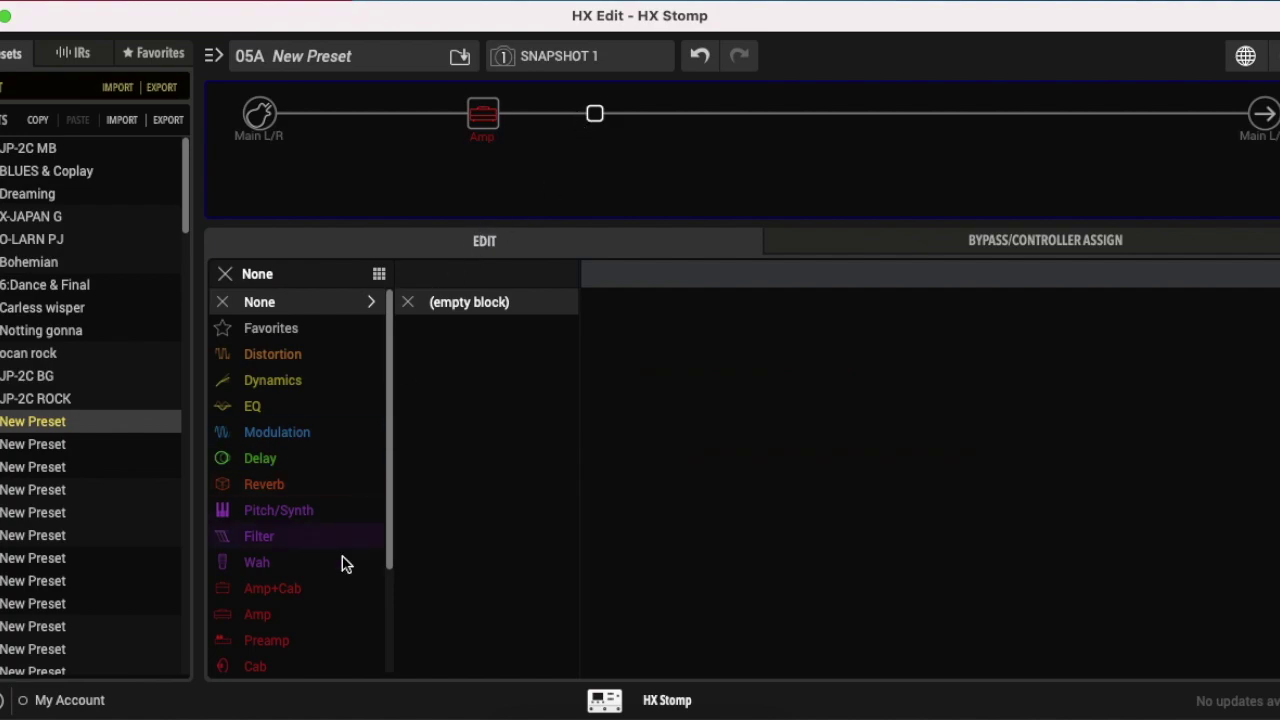
scroll(310, 598, down, 1)
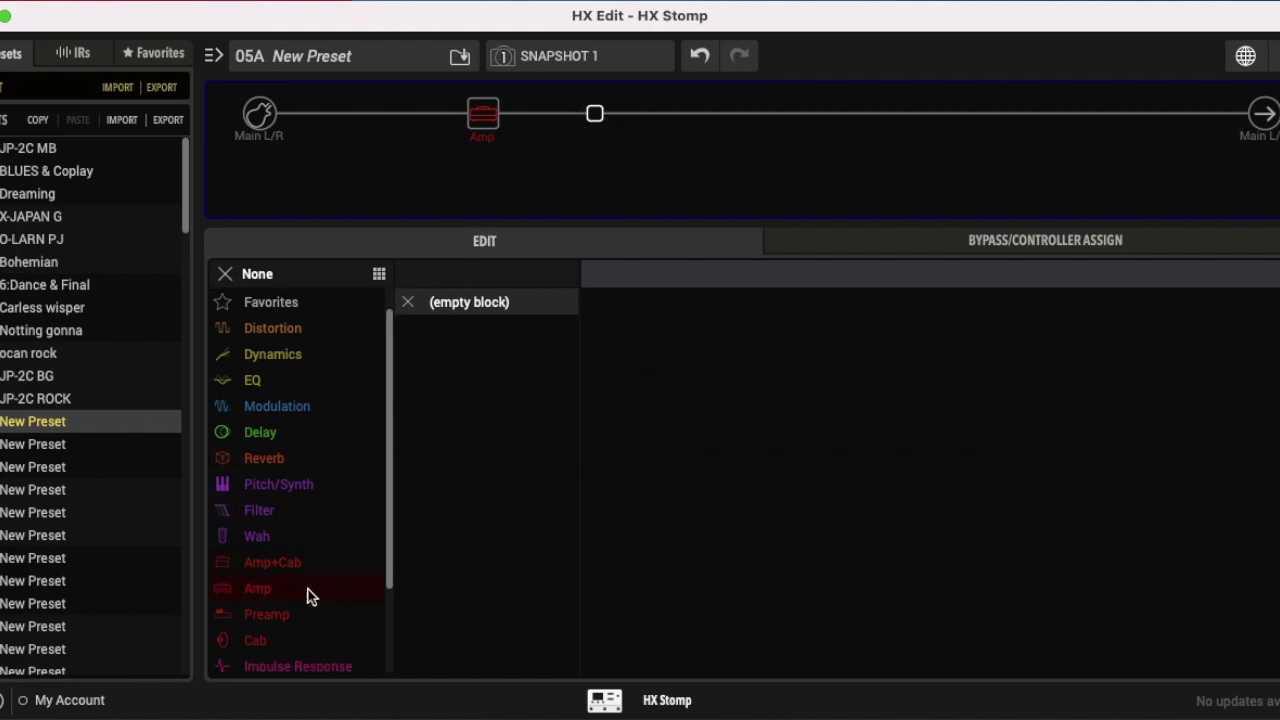
click(279, 645)
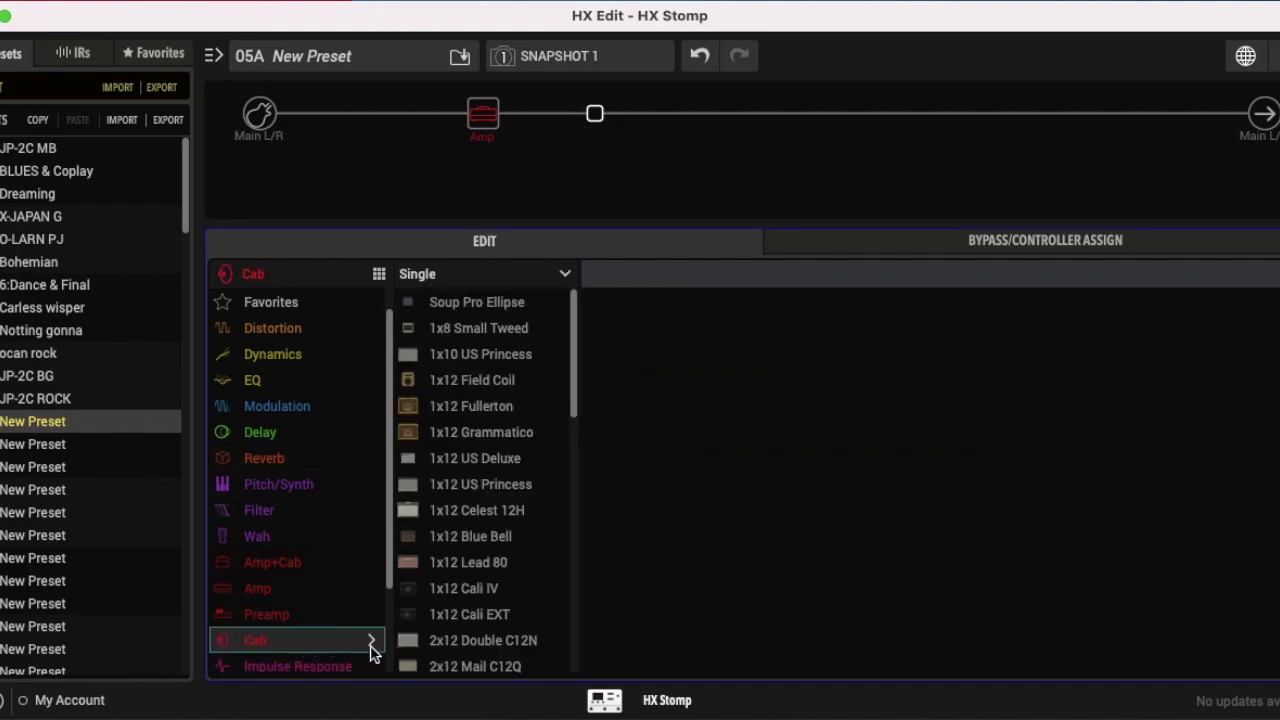
click(476, 645)
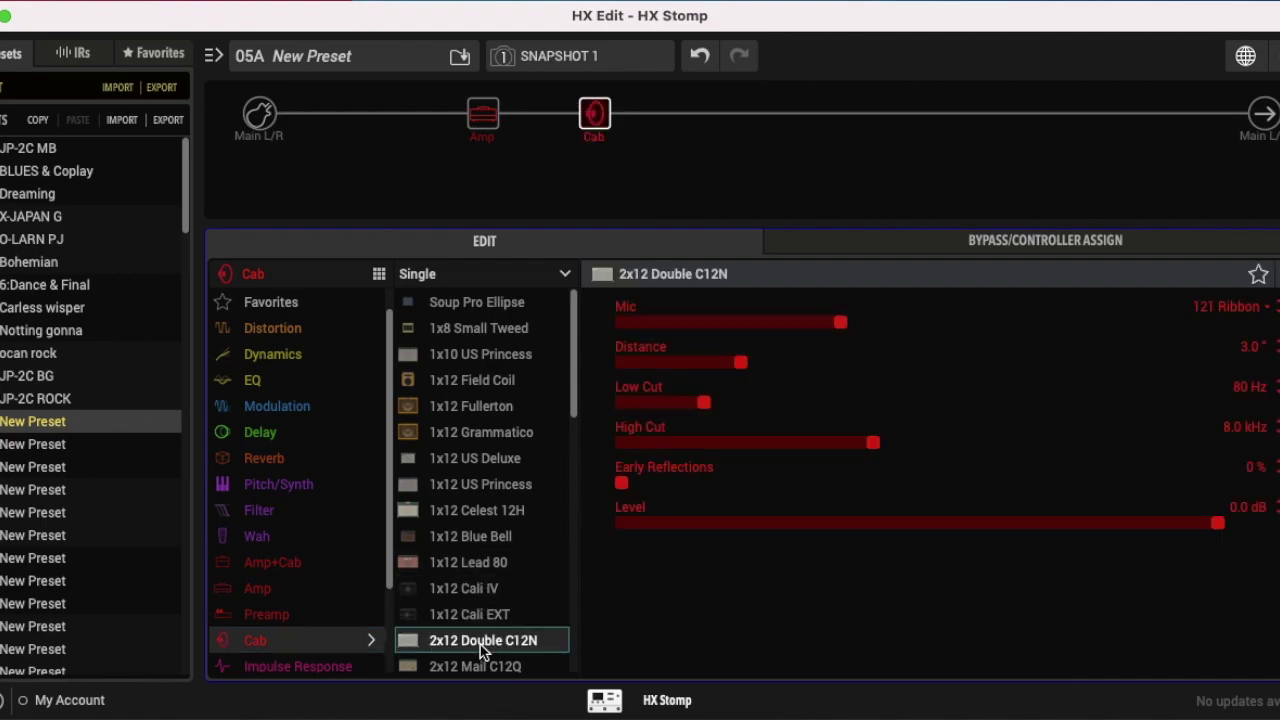
Add a second single 2x12 Double C12N cab directly after the first cab.
click(686, 122)
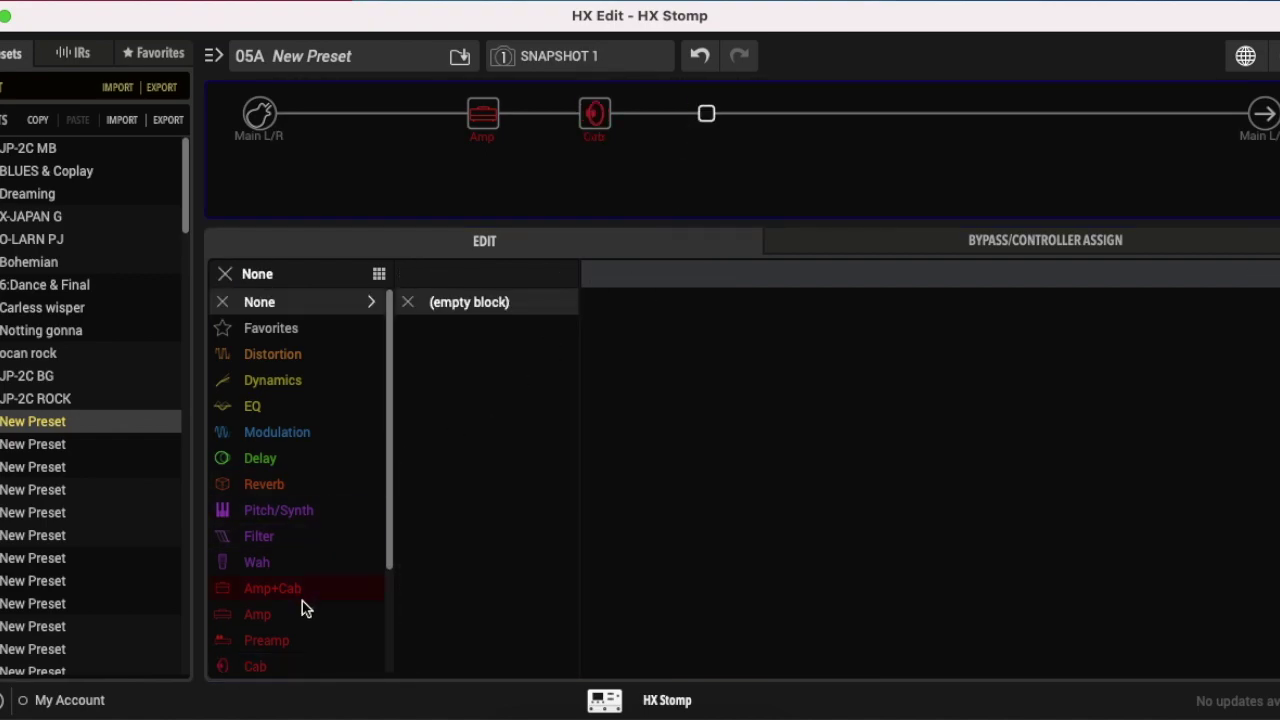
click(290, 665)
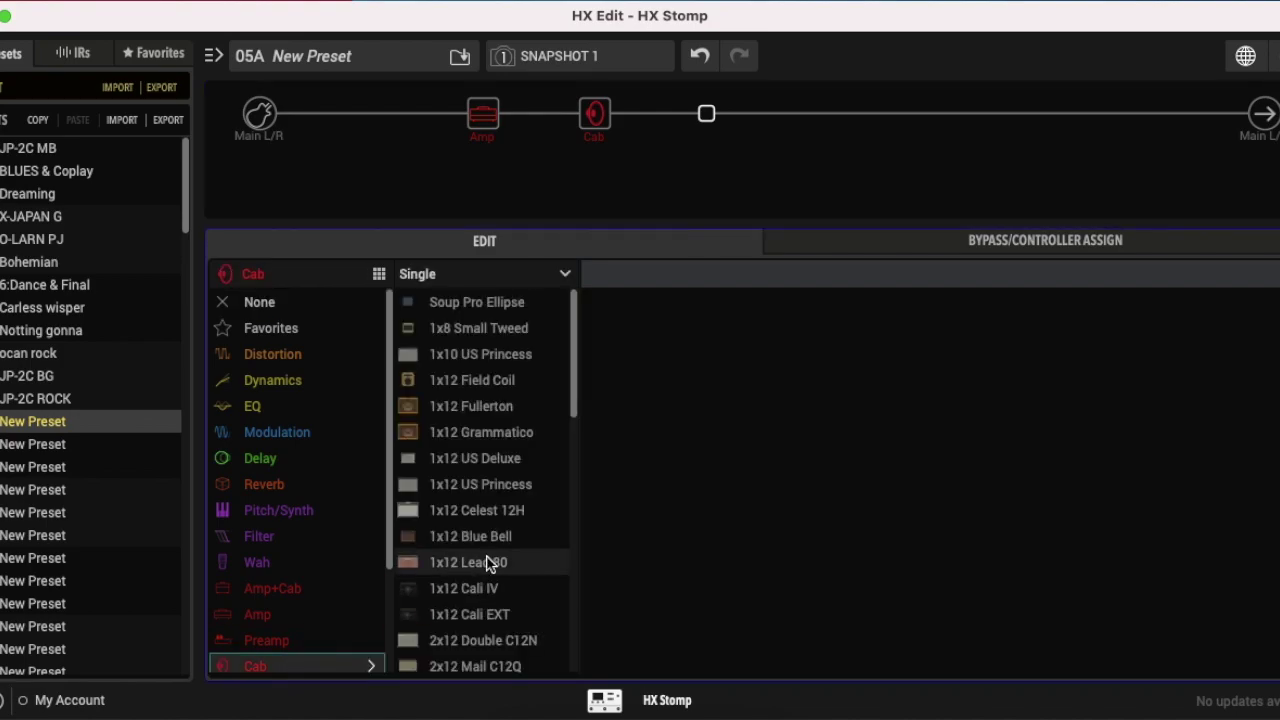
scroll(490, 565, down, 1)
click(486, 588)
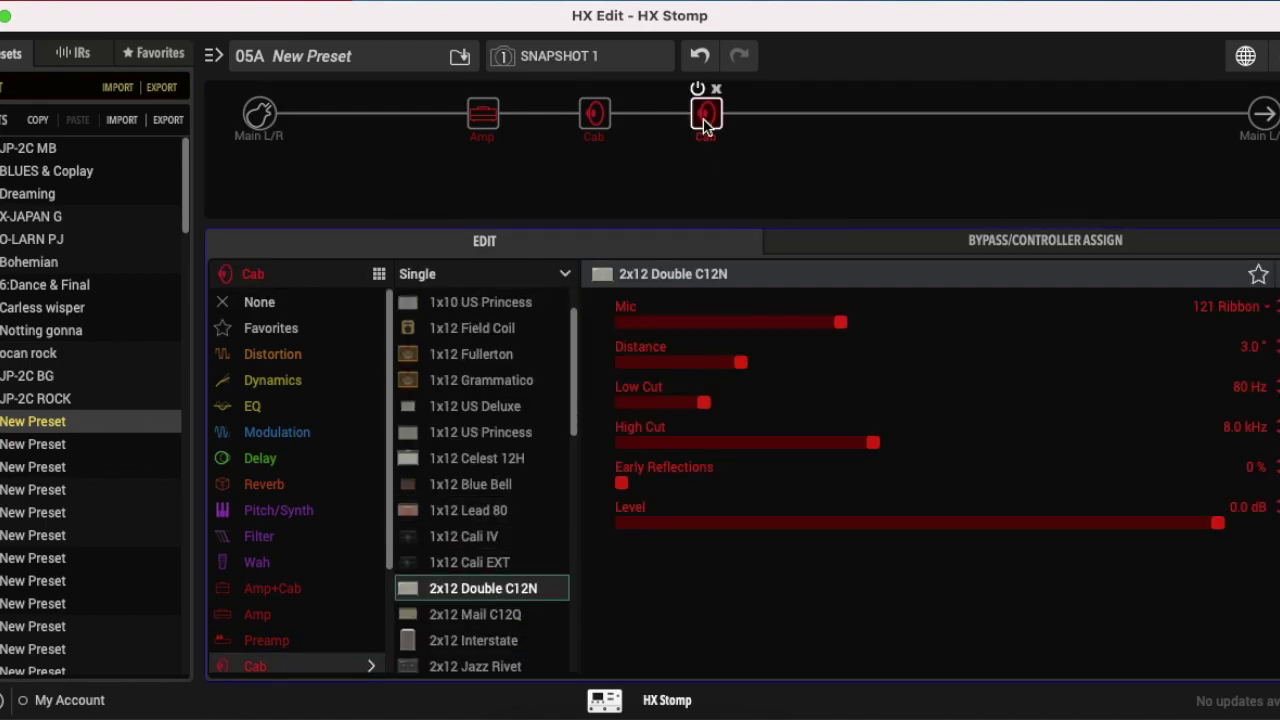
Move the second cab onto a parallel path that splits between the amp and first cab and merges just after the second cab.
drag(705, 120, 706, 178)
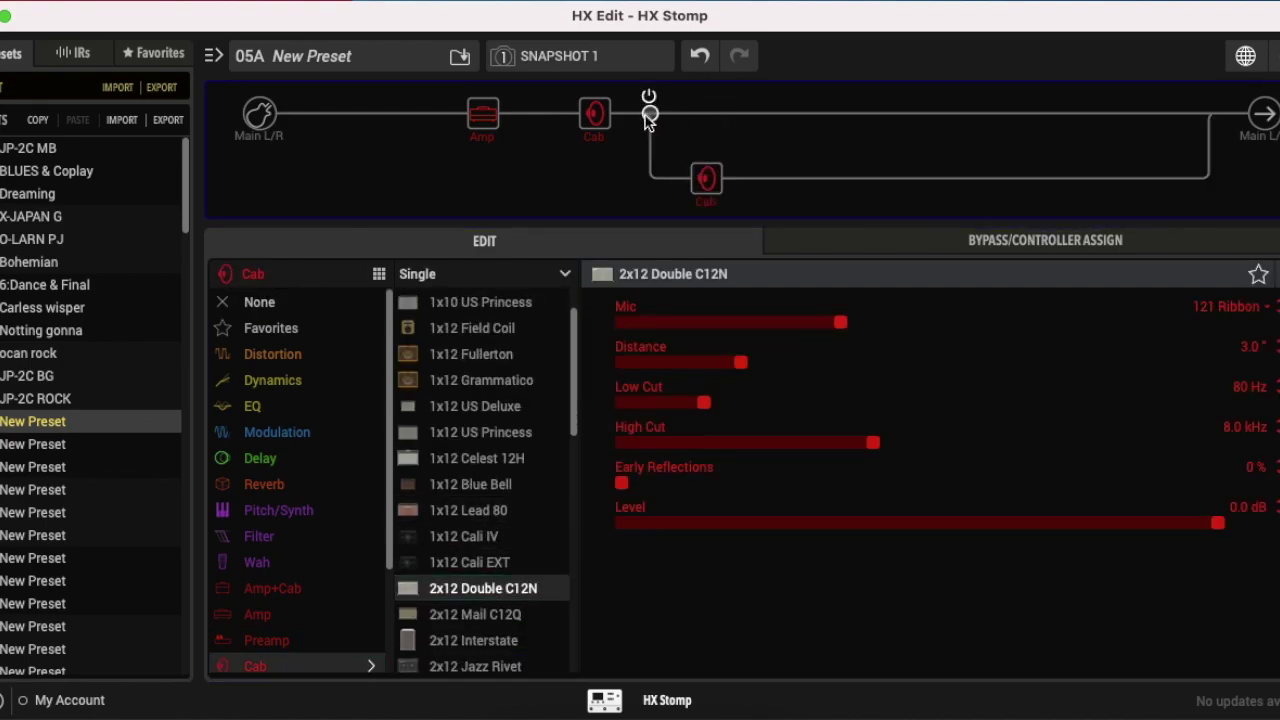
drag(651, 113, 578, 116)
drag(1208, 113, 771, 133)
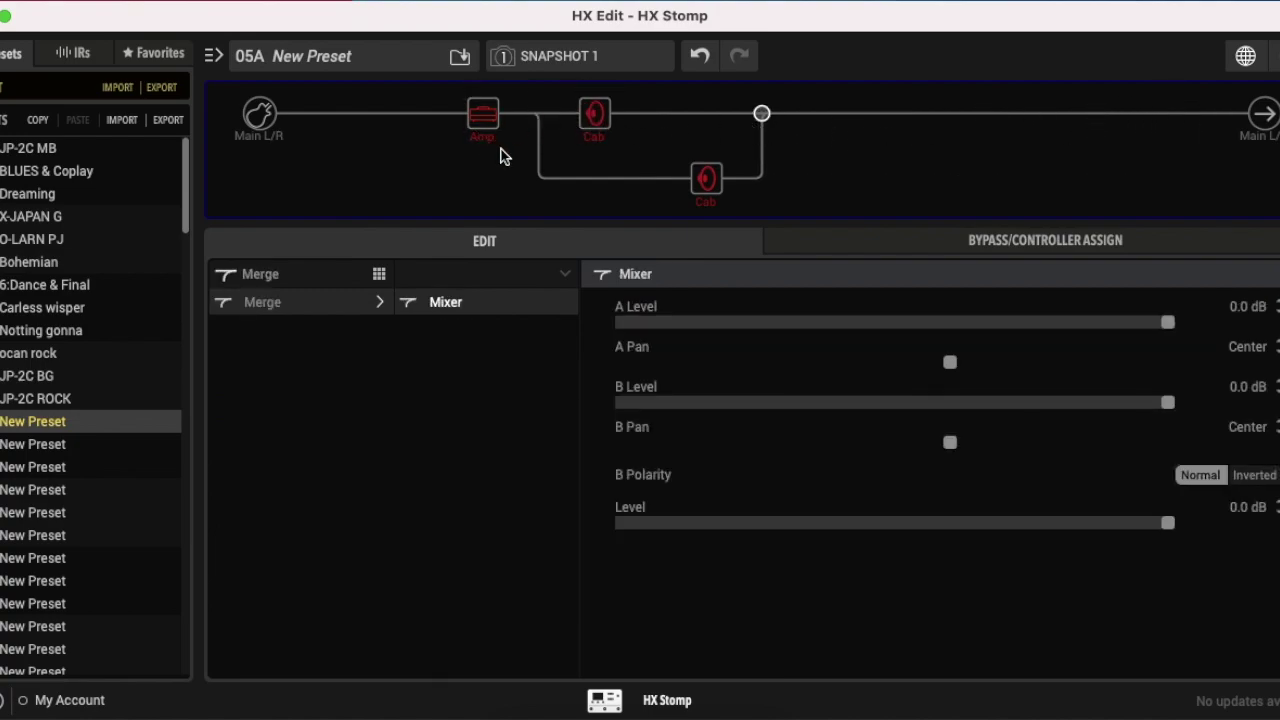
Set the US Double Nrm amp's Bass to 1.5, Presence to 3.0 and Sag to 1.5.
click(483, 113)
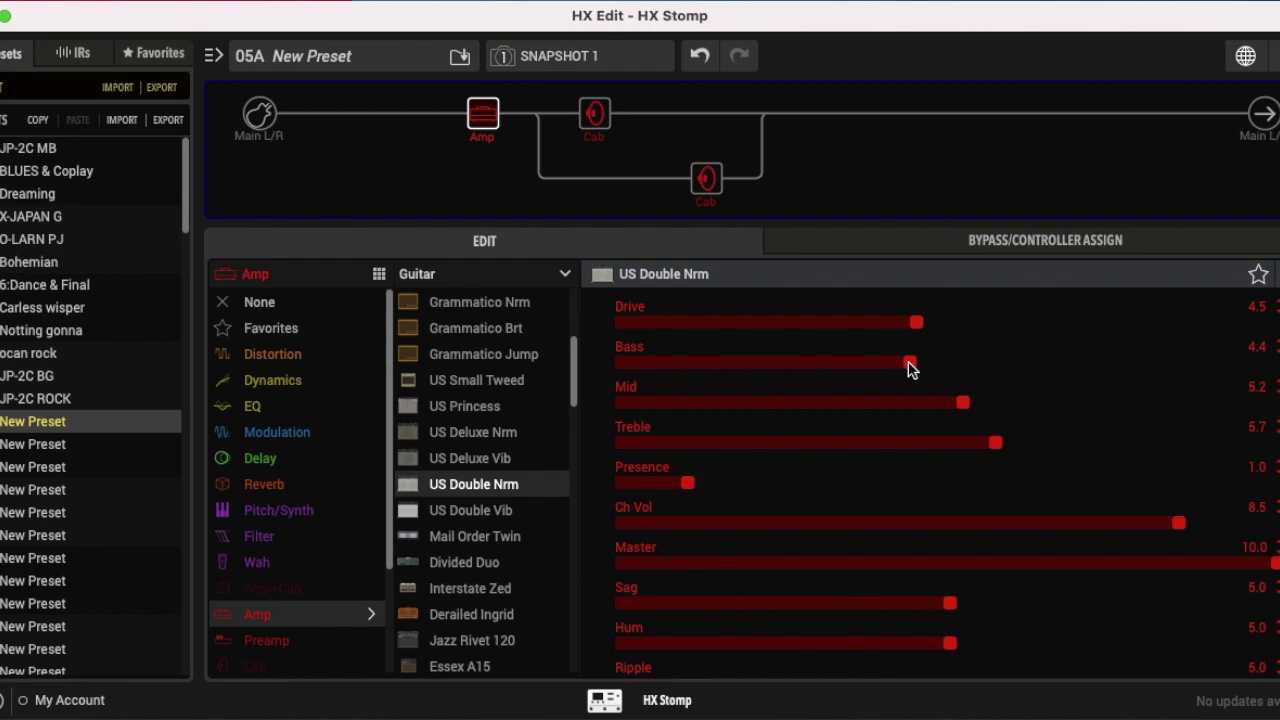
drag(910, 368, 717, 374)
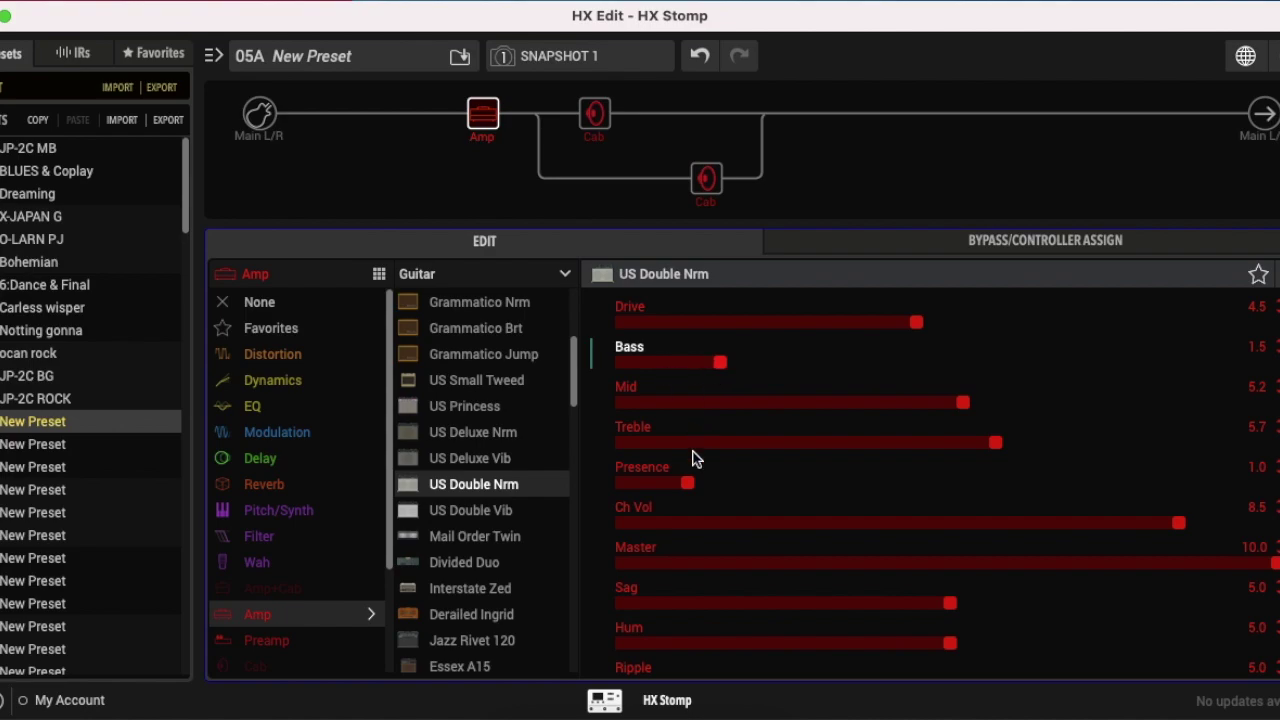
drag(688, 484, 818, 483)
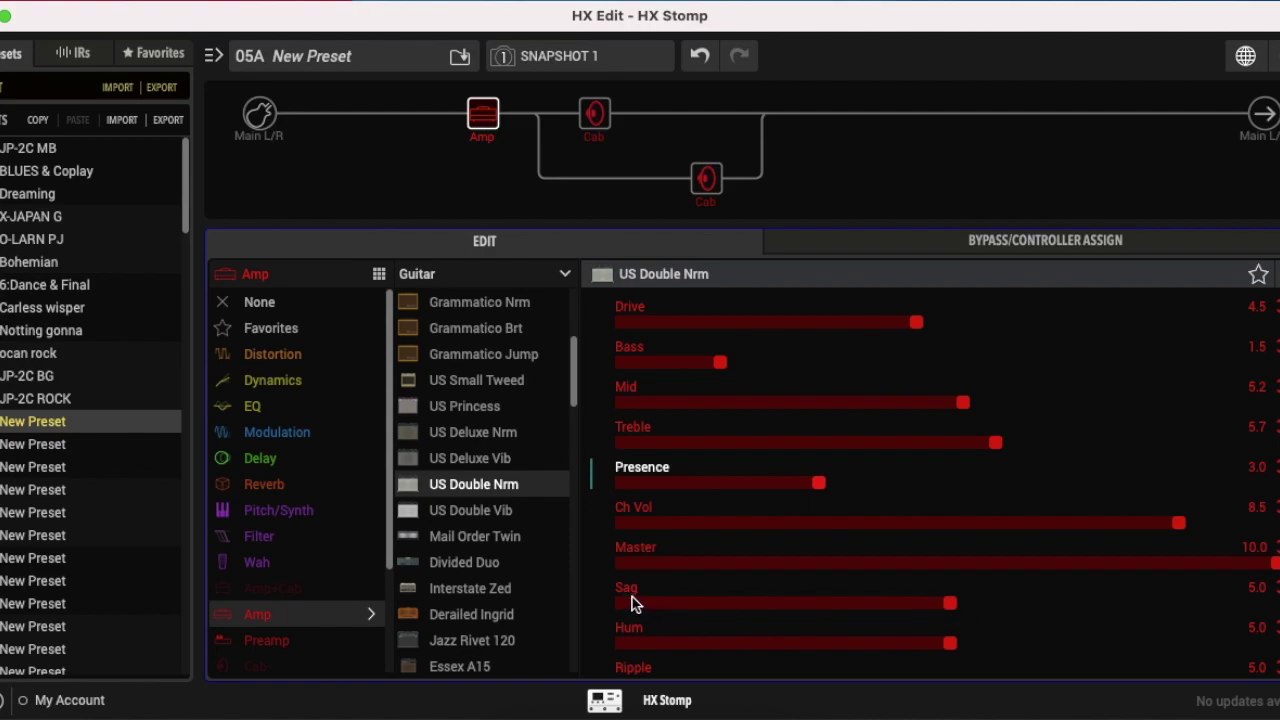
scroll(935, 480, down, 3)
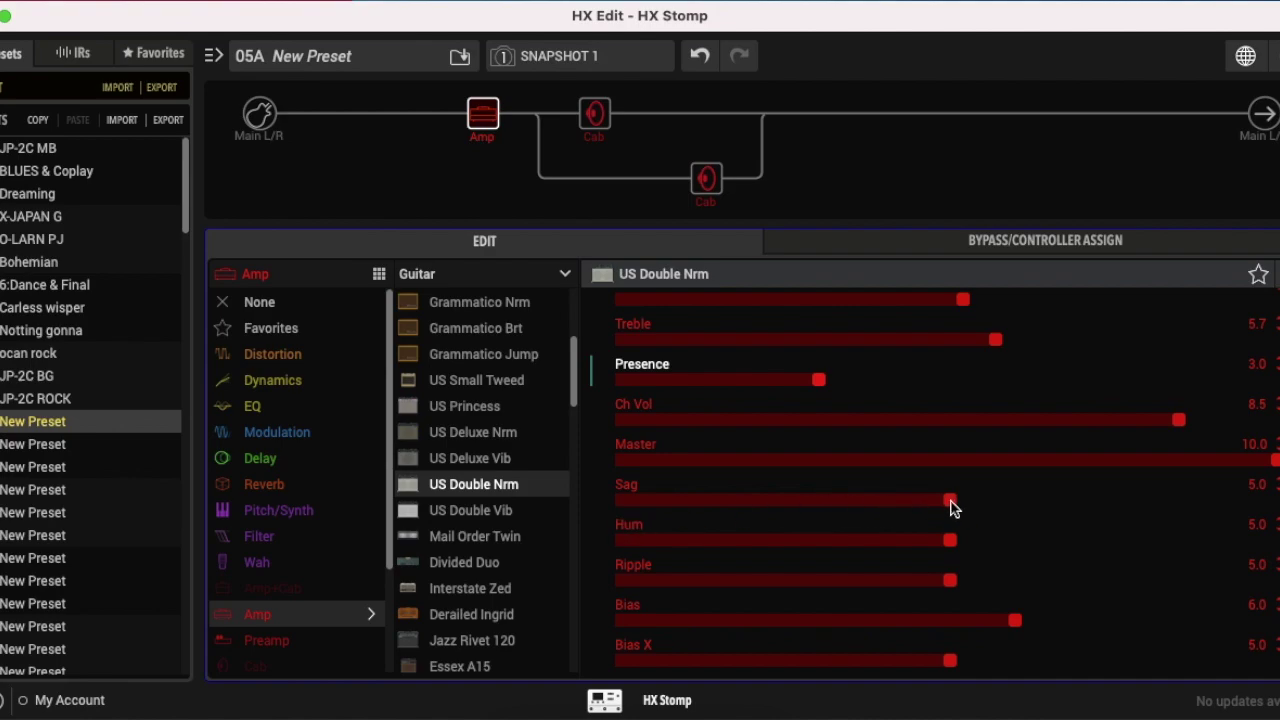
drag(950, 502, 720, 510)
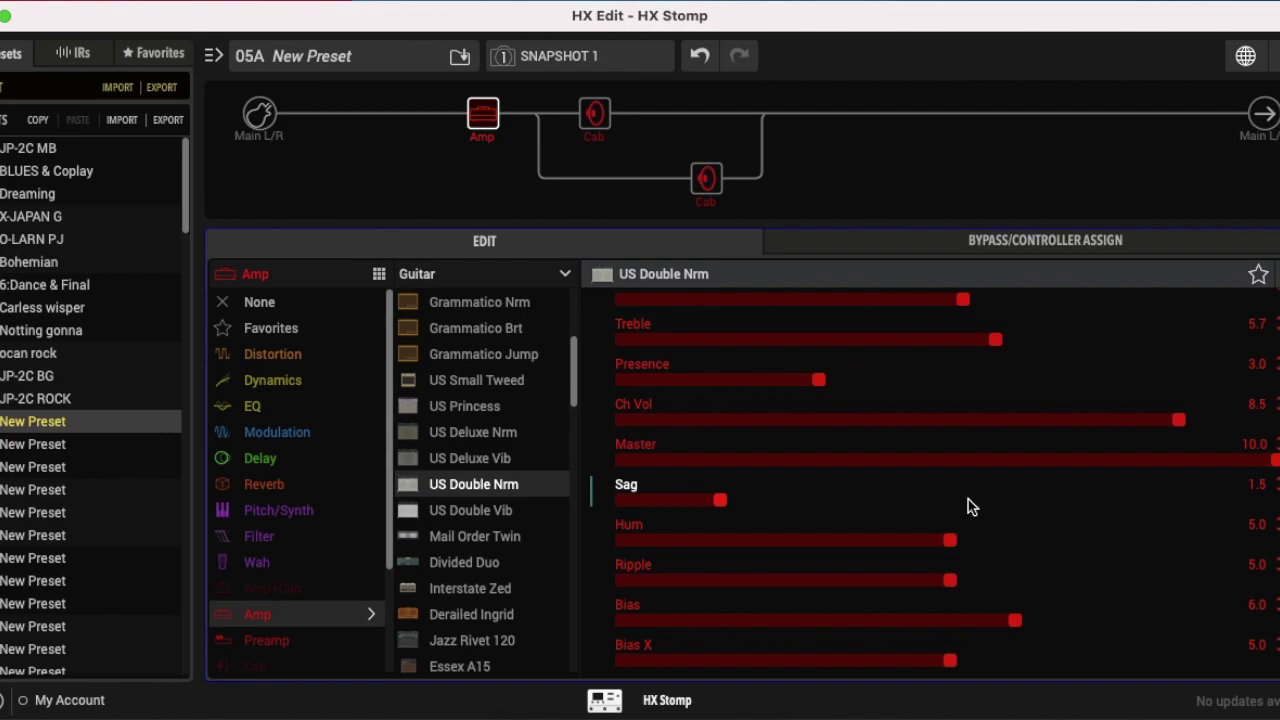
scroll(968, 507, up, 3)
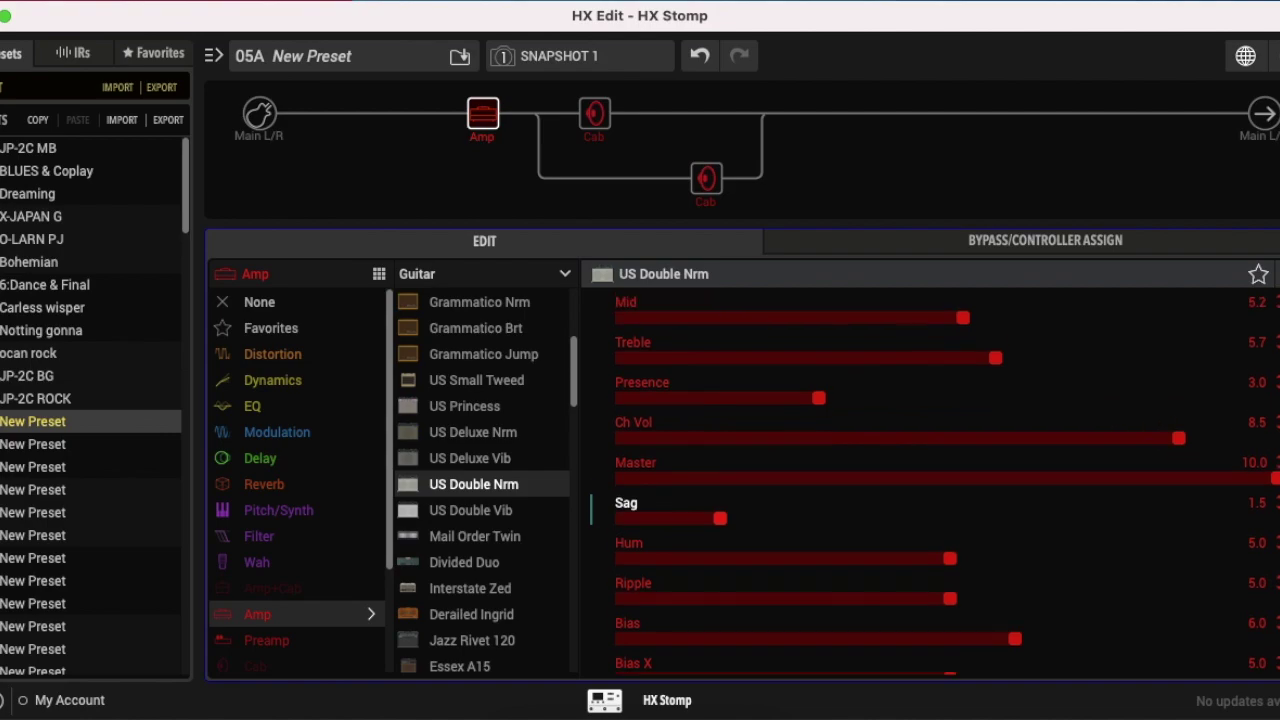
Compare the settings of both cabs and set the main-path cab's mic to 57 Dynamic.
click(594, 118)
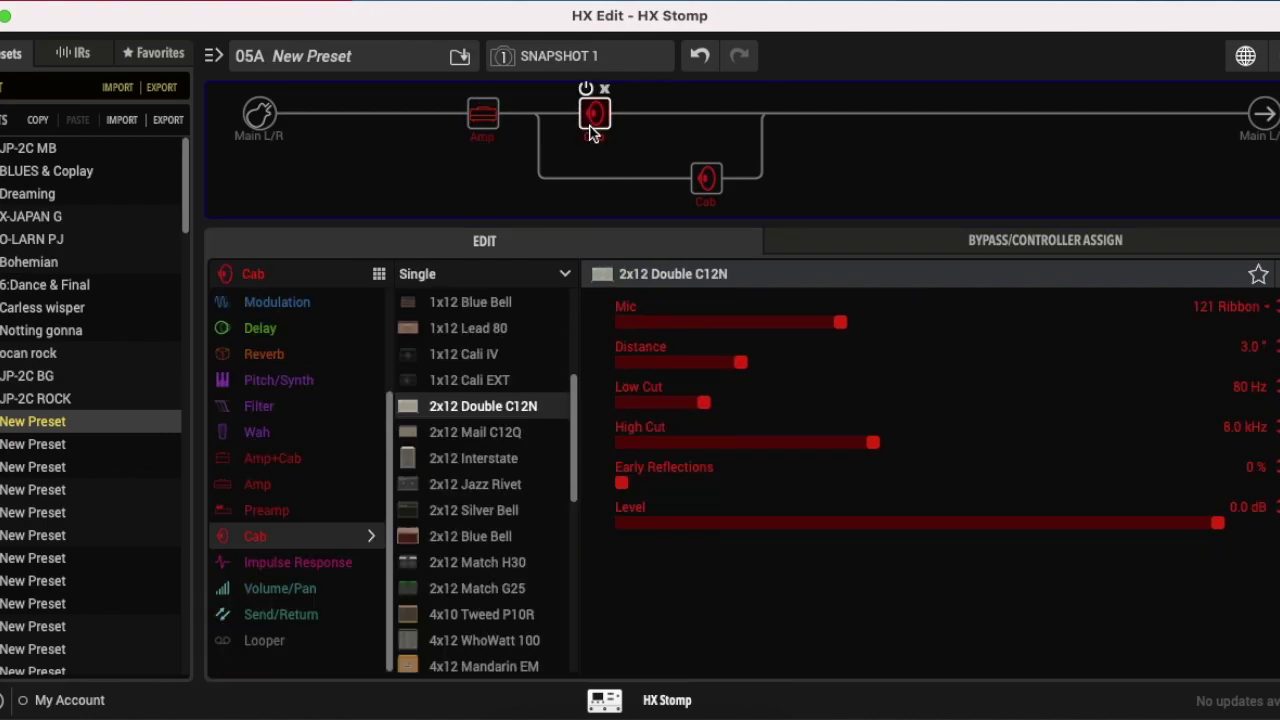
mouse_move(716, 196)
click(714, 193)
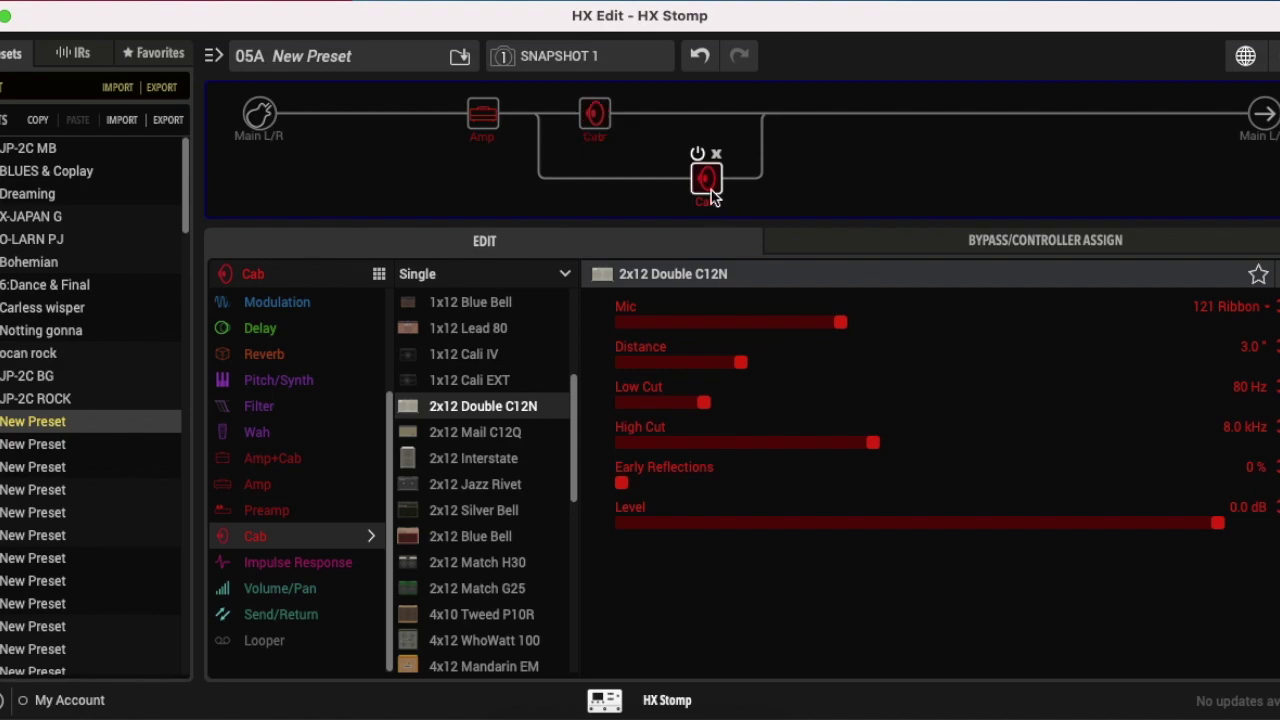
mouse_move(590, 120)
click(590, 120)
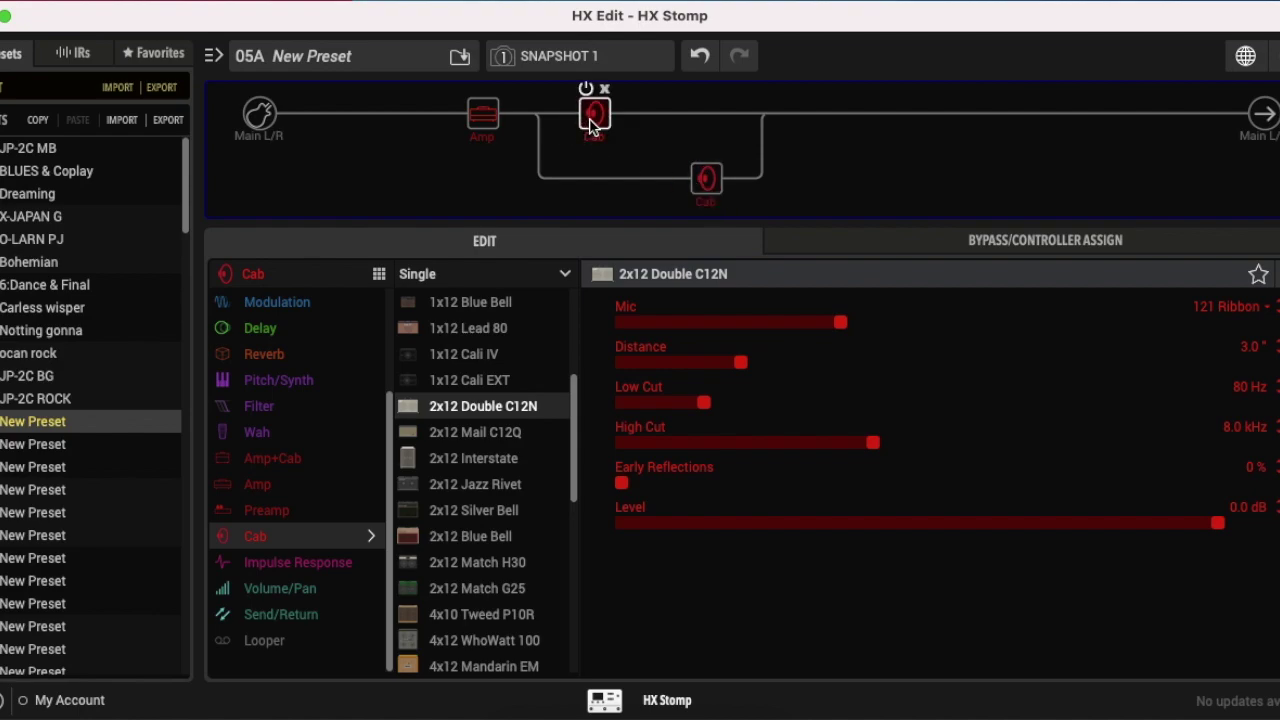
click(1240, 308)
scroll(1222, 356, up, 1)
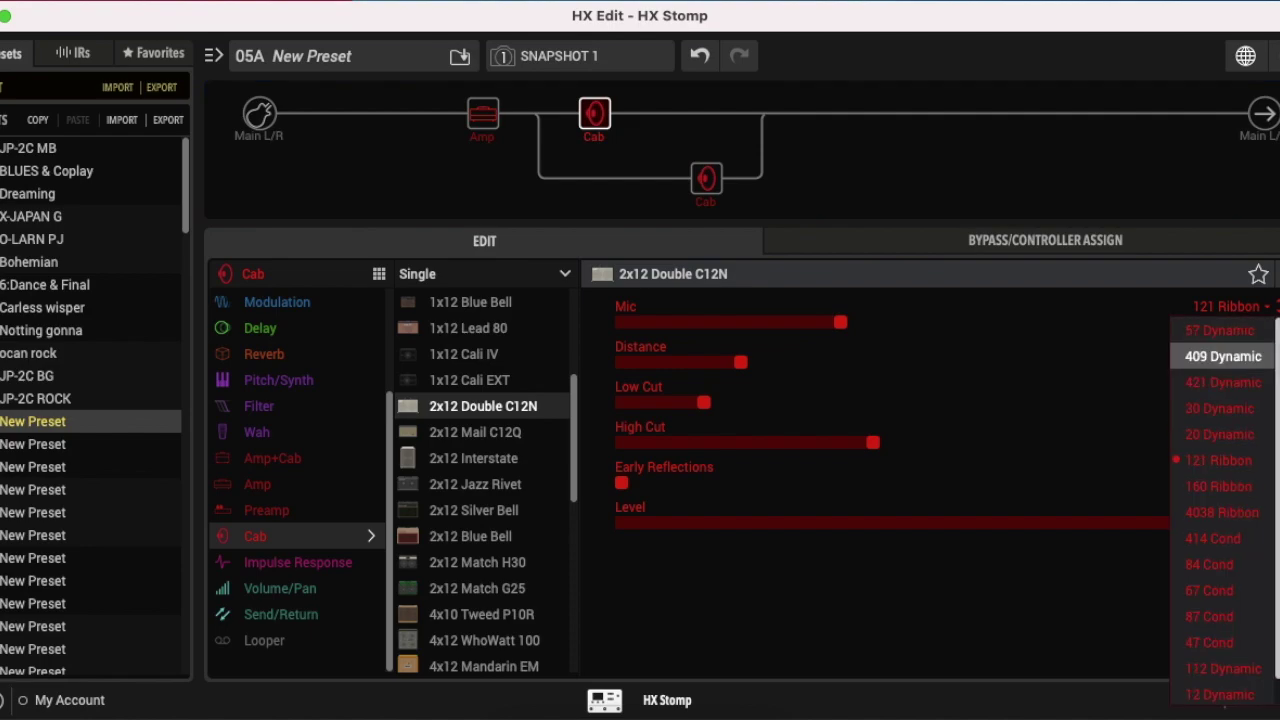
click(1220, 331)
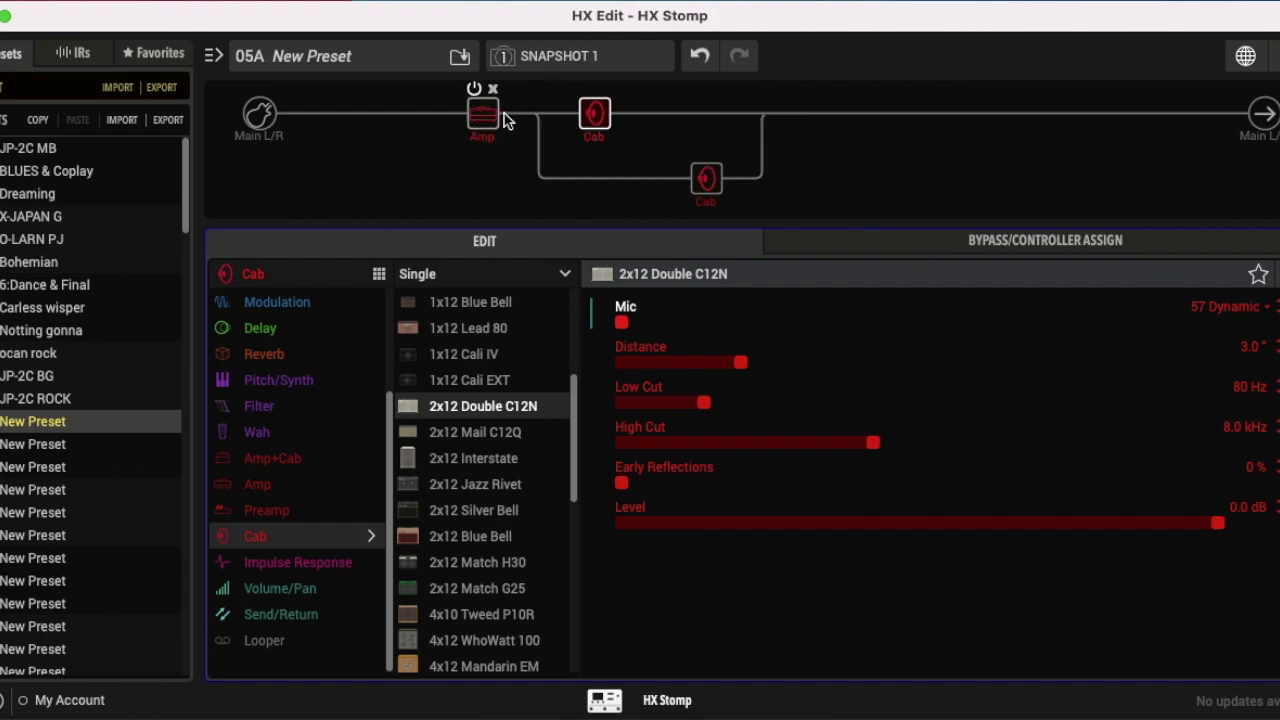
Add a mono Script Mod Phase modulation block directly after the point where the parallel paths merge.
mouse_move(614, 120)
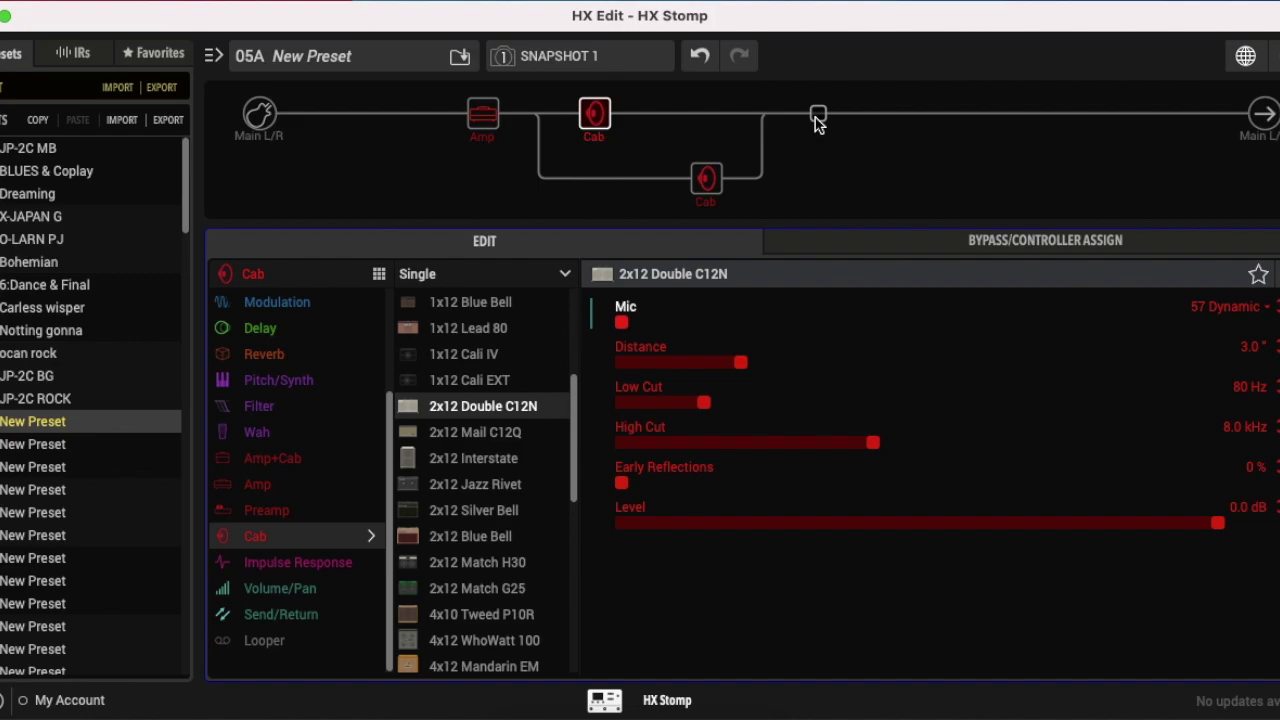
click(818, 118)
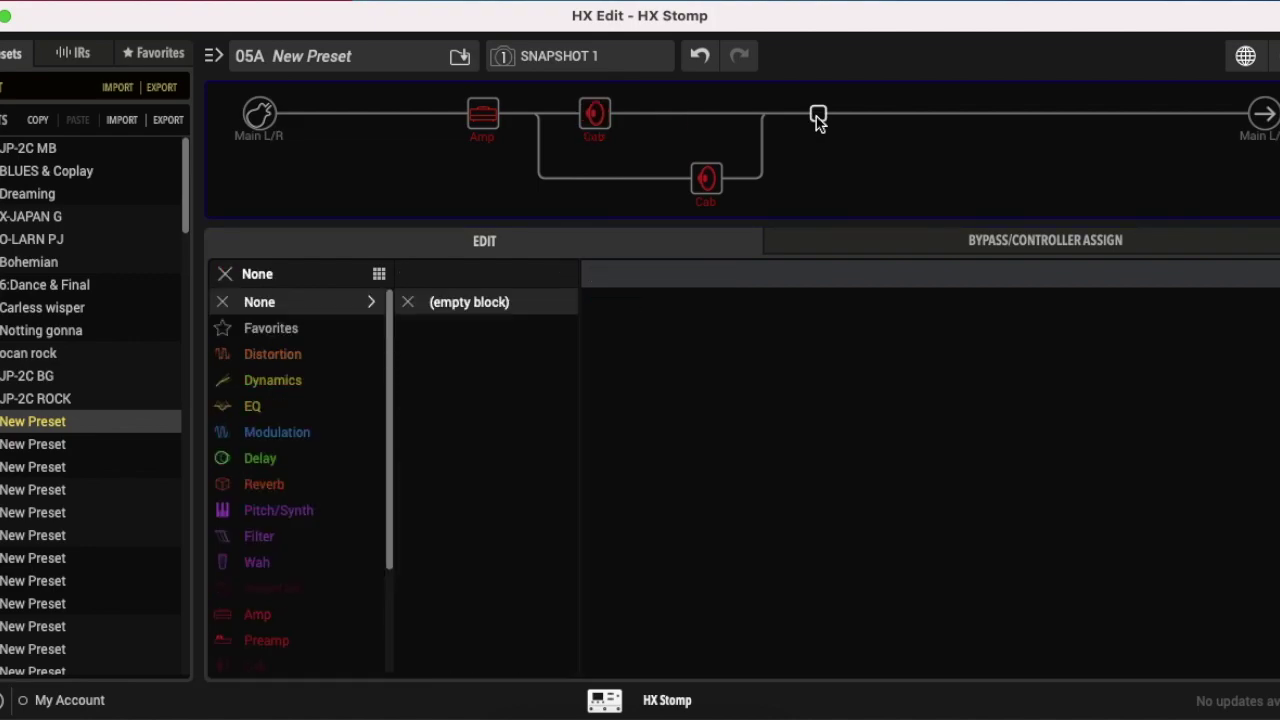
click(287, 440)
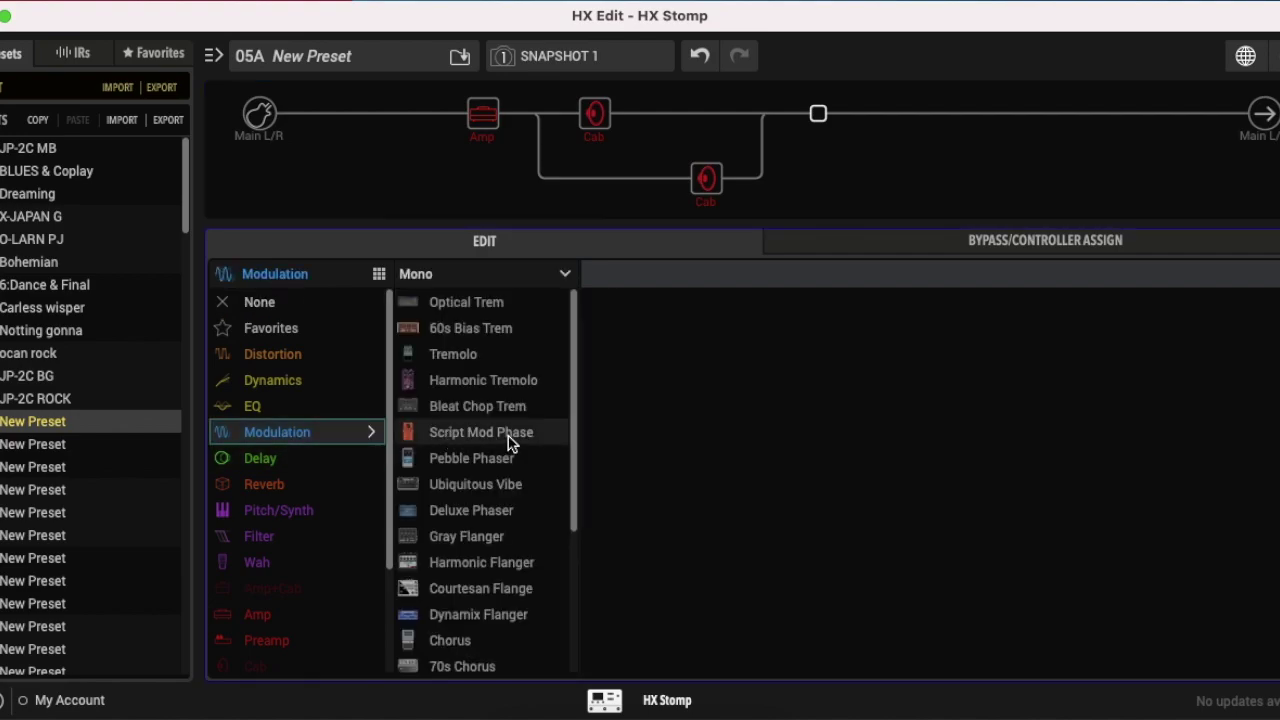
click(474, 440)
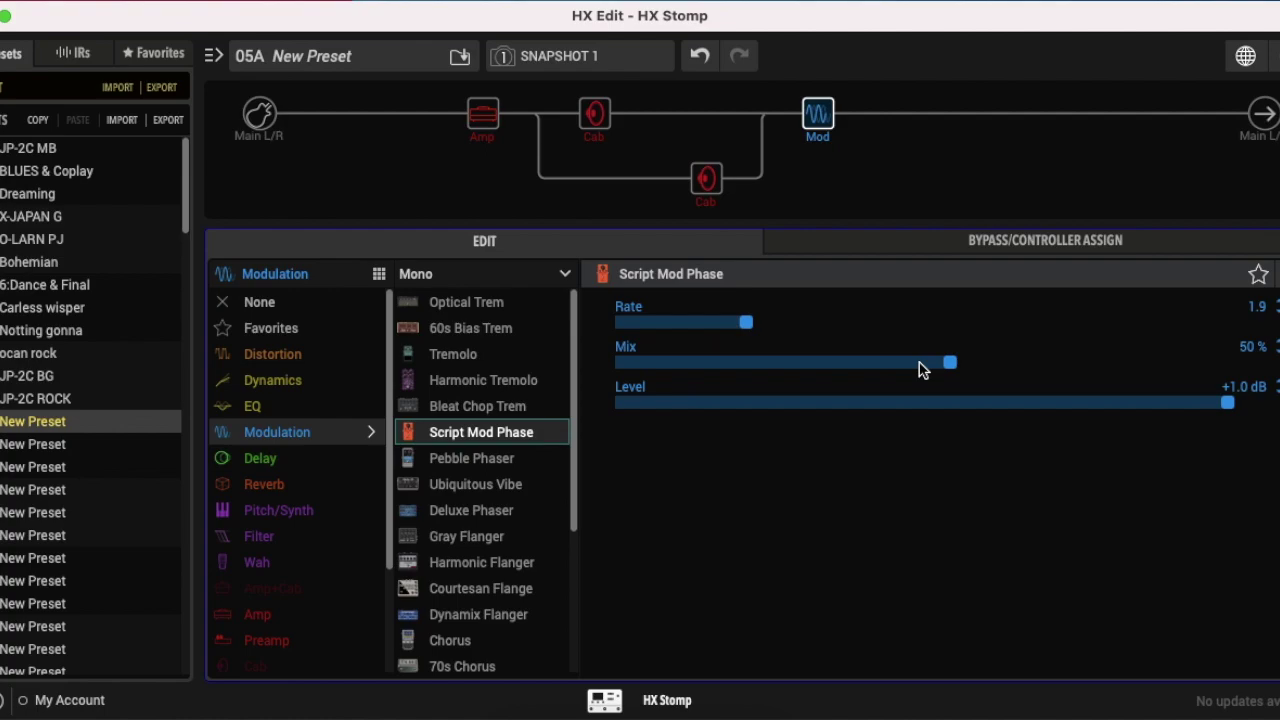
Bypass the Script Mod Phase block and re-enable it to compare the sound.
mouse_move(810, 100)
click(809, 91)
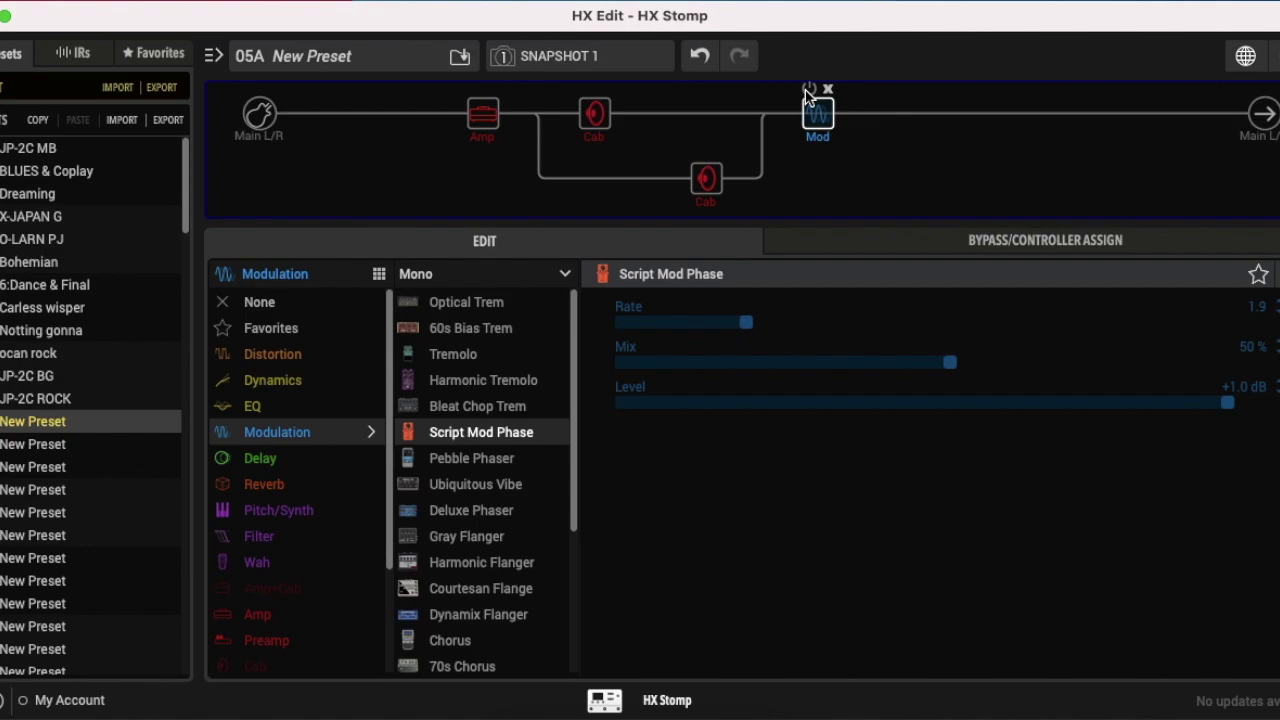
click(809, 91)
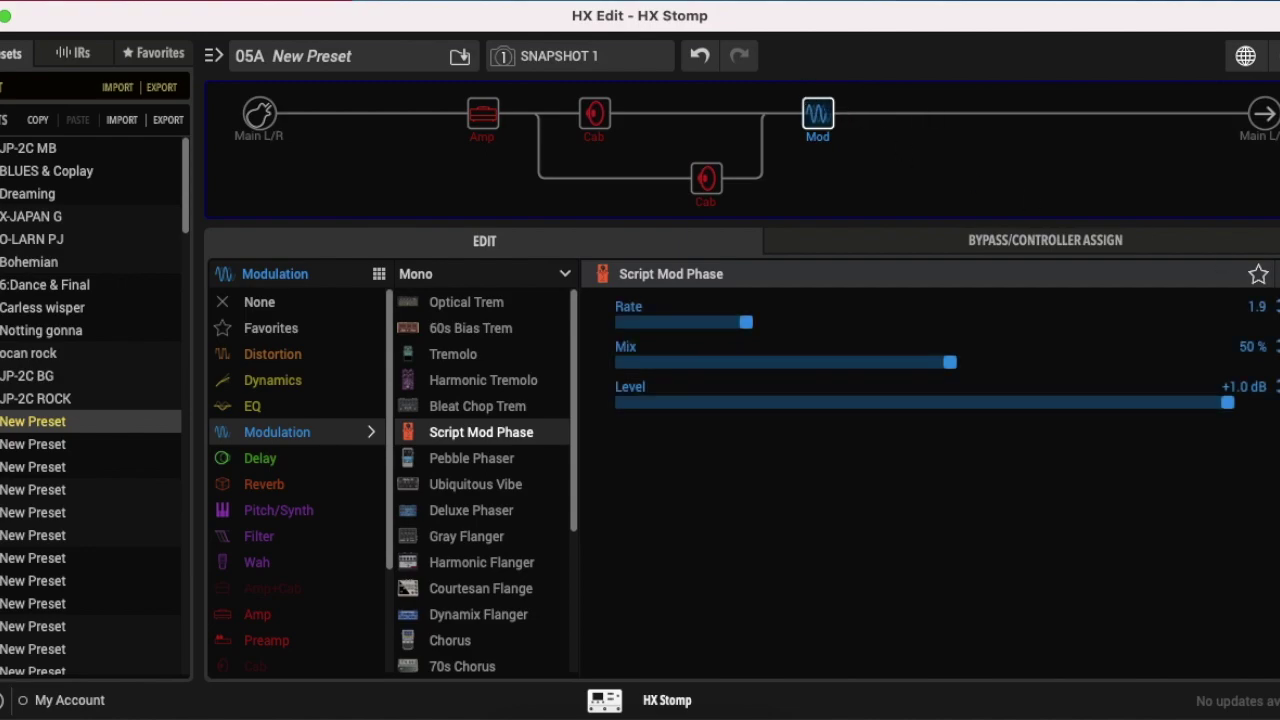
Set the Script Mod Phase level to +2.0 dB and compare the sound with the block bypassed and enabled.
click(1277, 384)
scroll(1277, 388, up, 7)
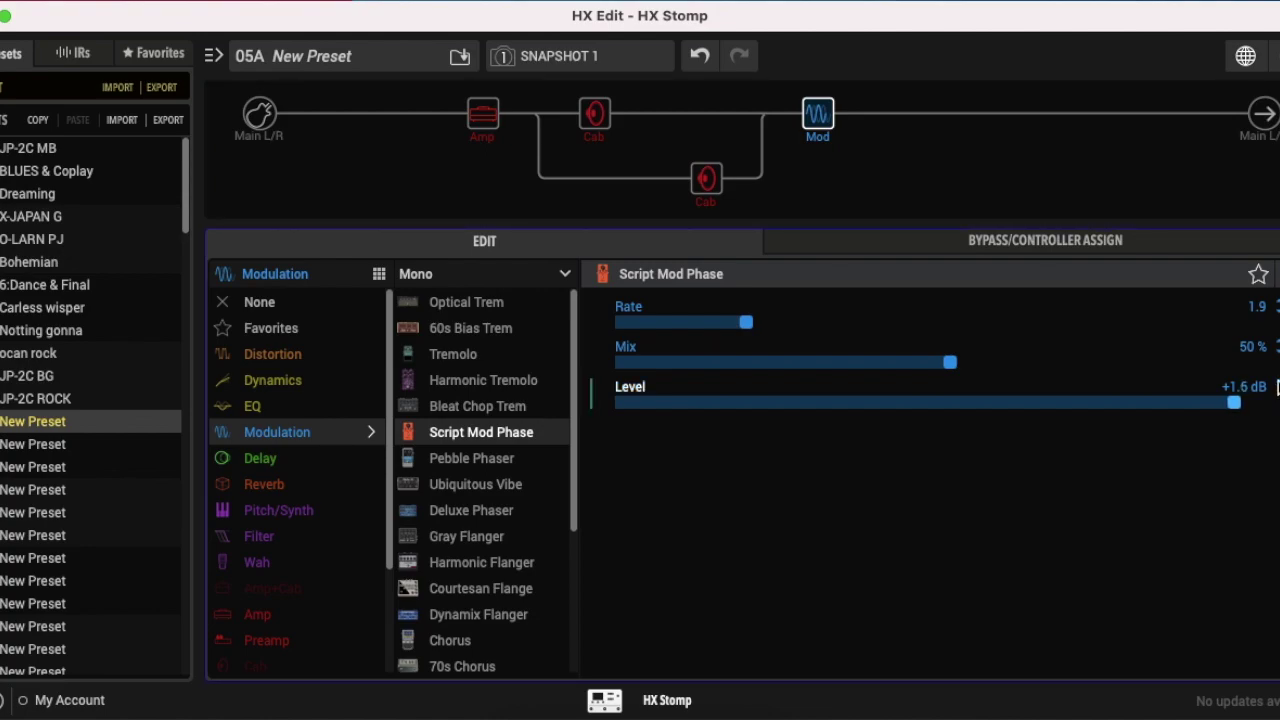
scroll(1277, 388, up, 1)
mouse_move(790, 104)
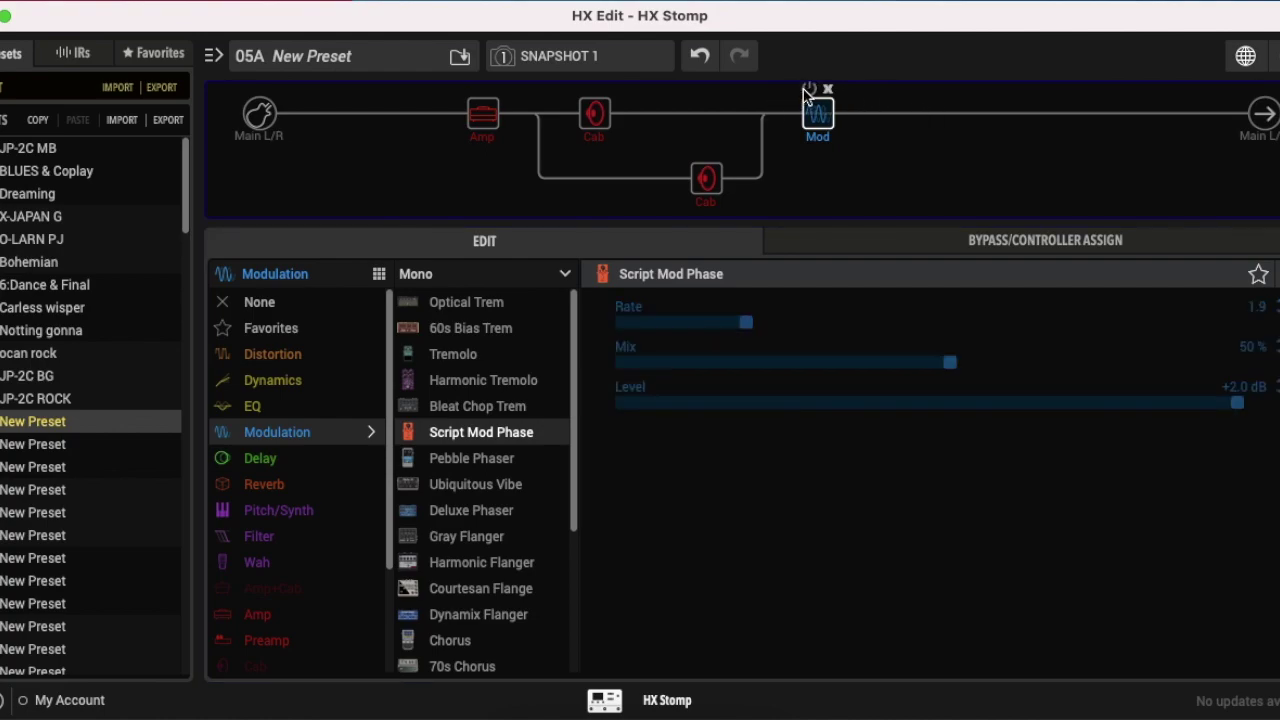
click(808, 90)
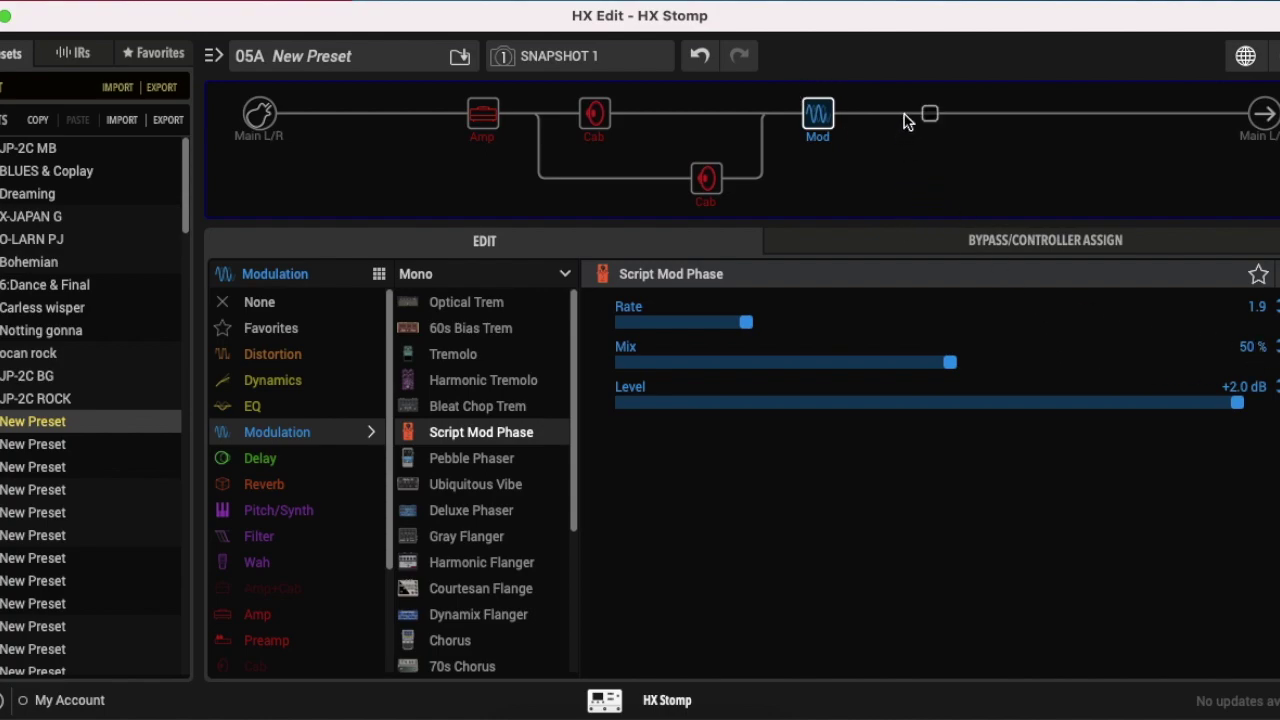
Add a Legacy Dimension modulation block directly after the Script Mod Phase block.
click(929, 113)
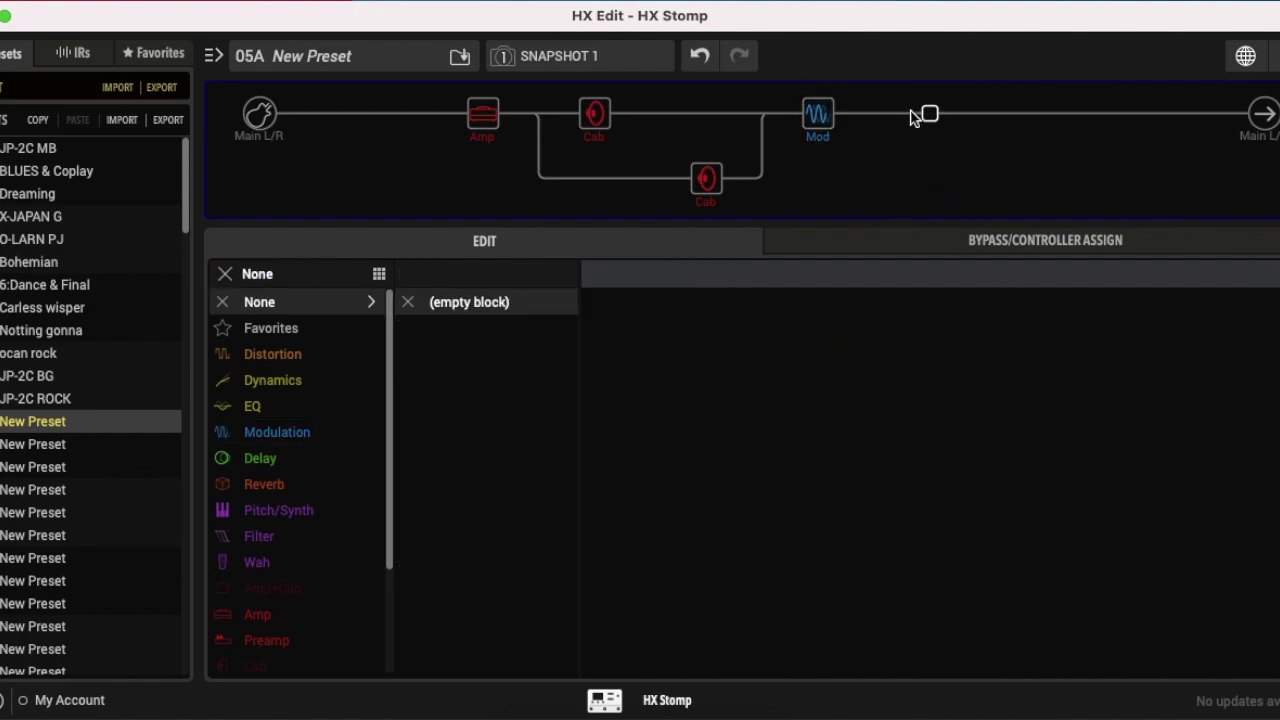
click(334, 432)
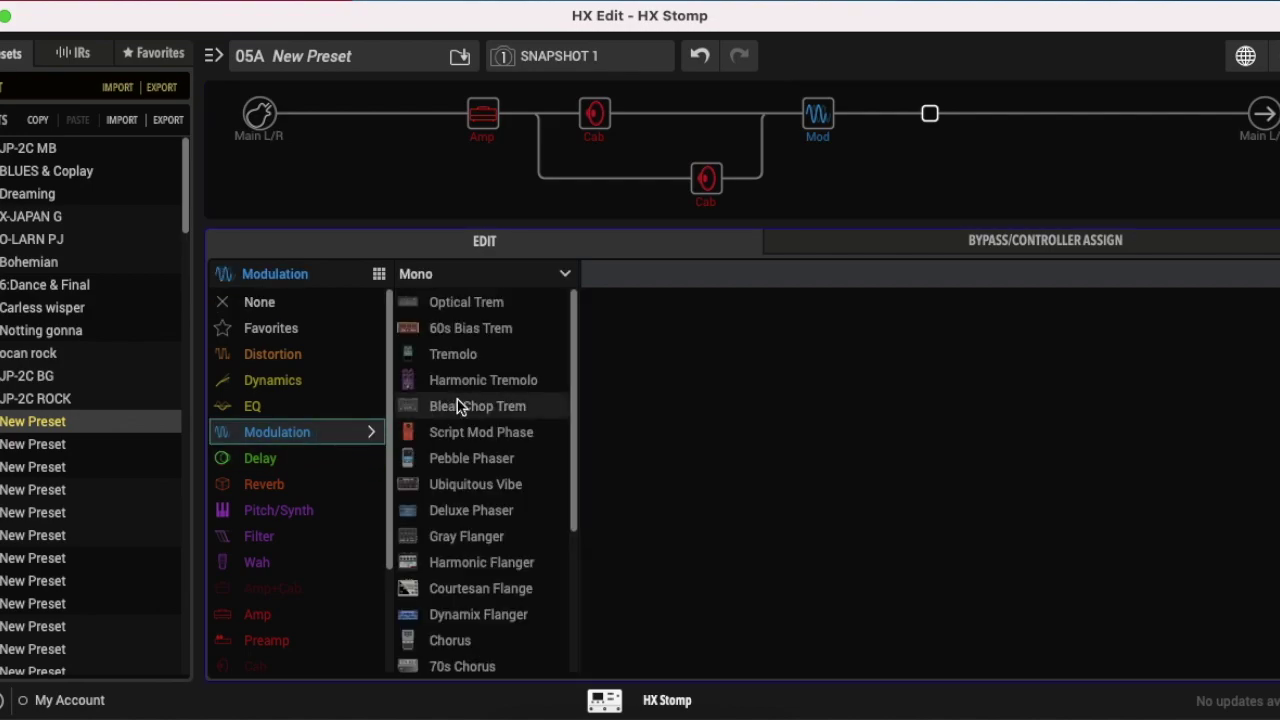
scroll(471, 480, down, 1)
scroll(472, 478, up, 1)
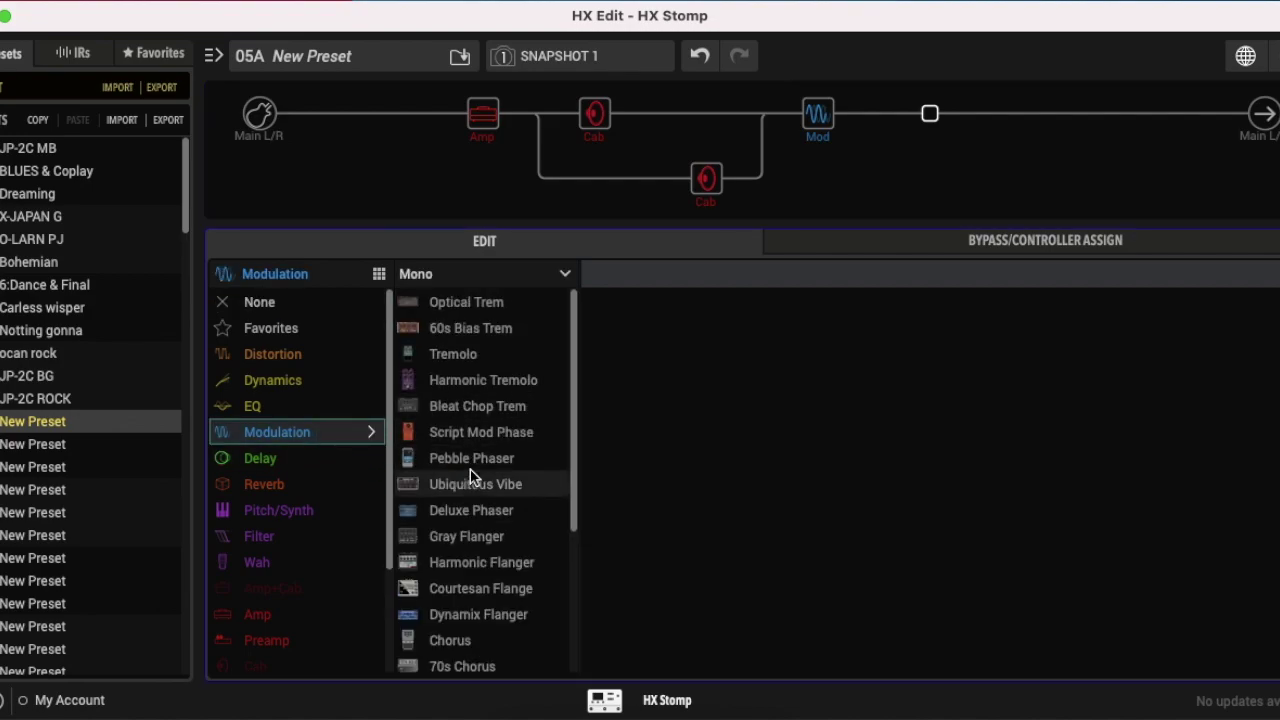
click(474, 278)
click(480, 352)
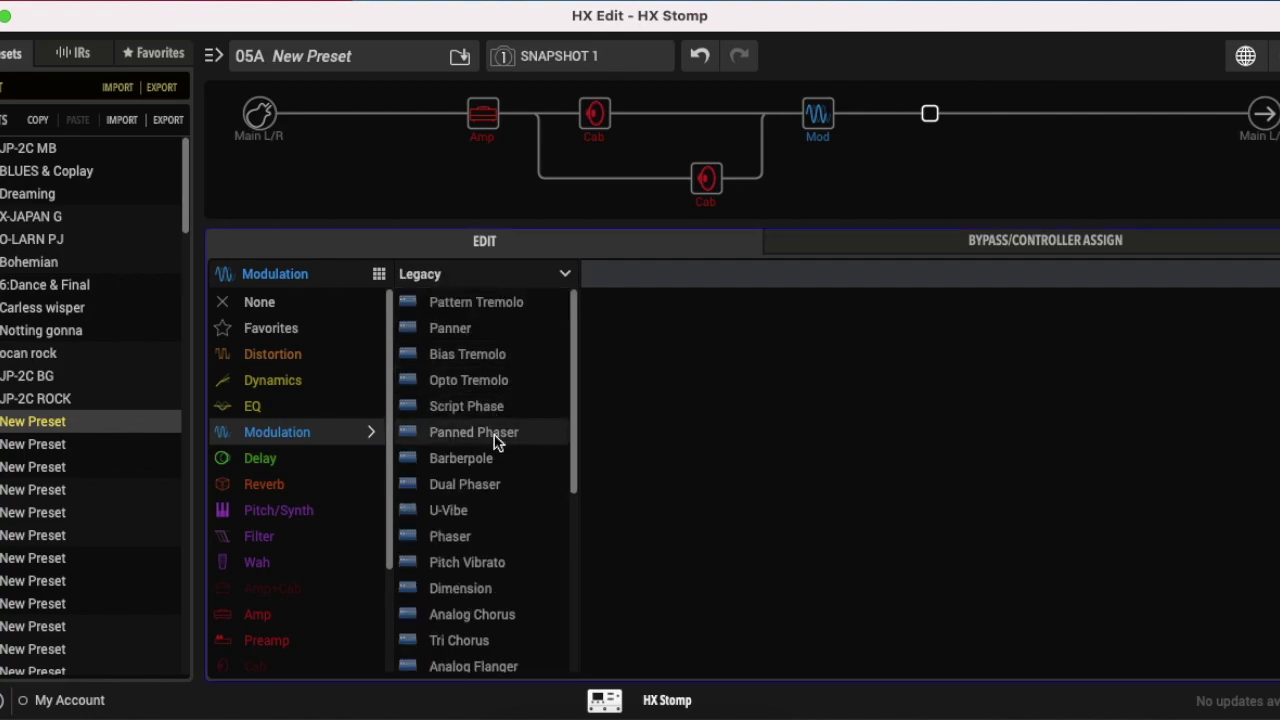
scroll(487, 462, down, 1)
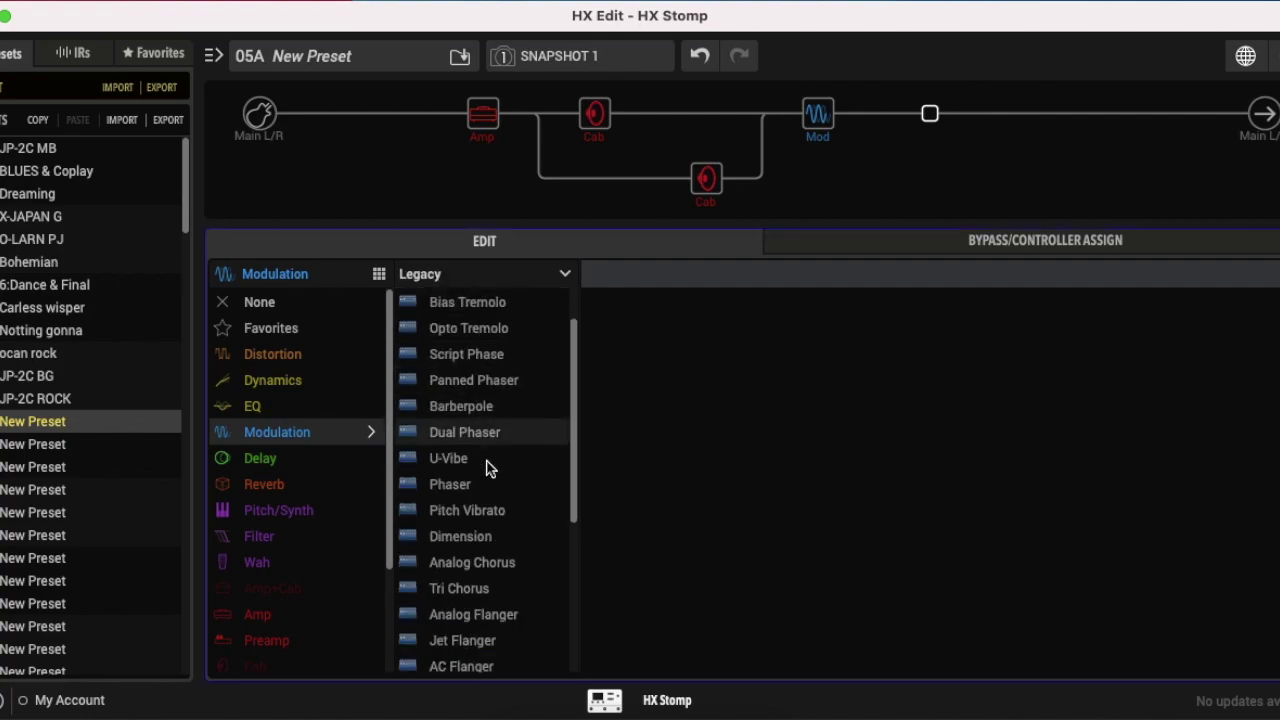
click(482, 540)
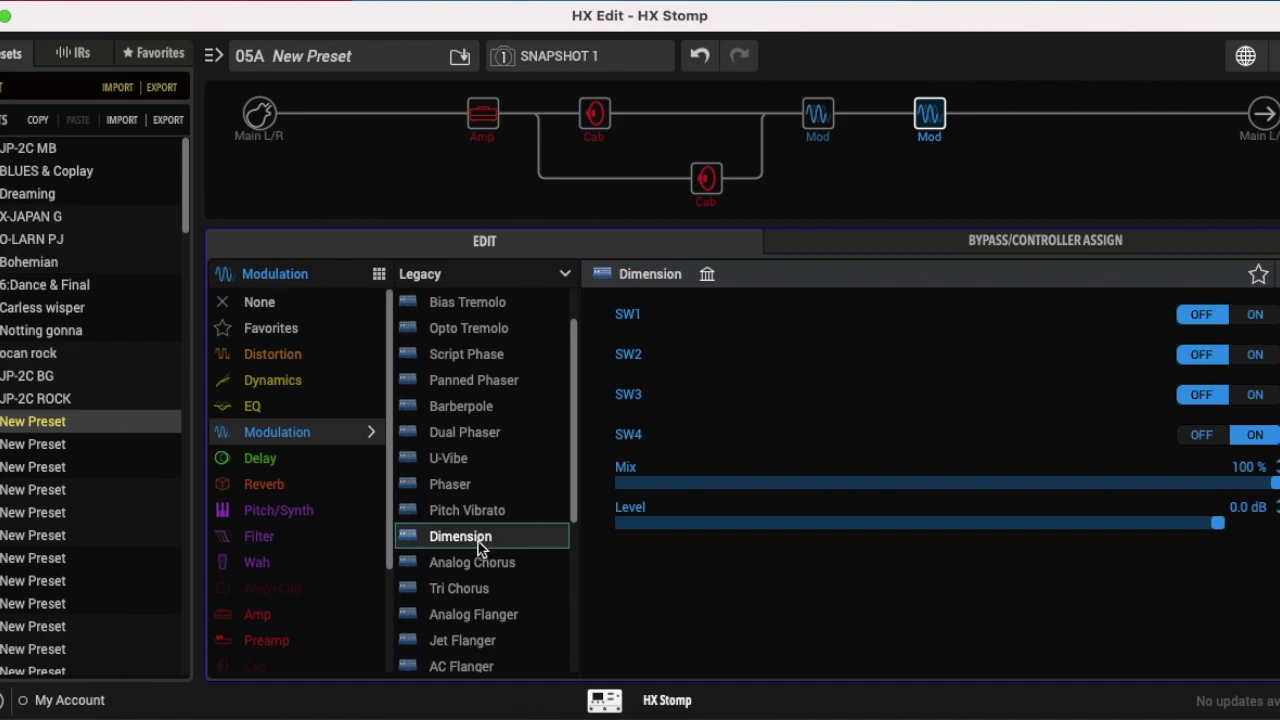
Turn on SW1, SW2 and SW3 of the Dimension block and set its Mix to 20 %.
click(1255, 395)
click(1255, 356)
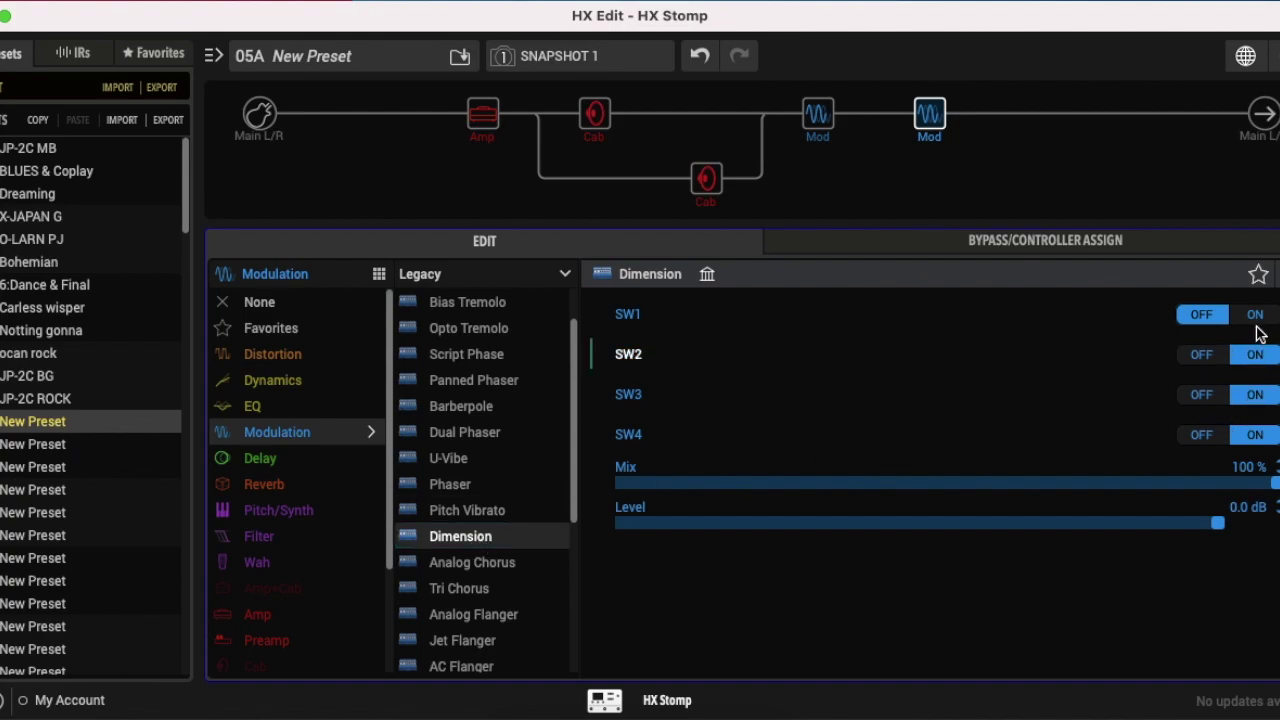
click(1255, 316)
drag(940, 488, 754, 487)
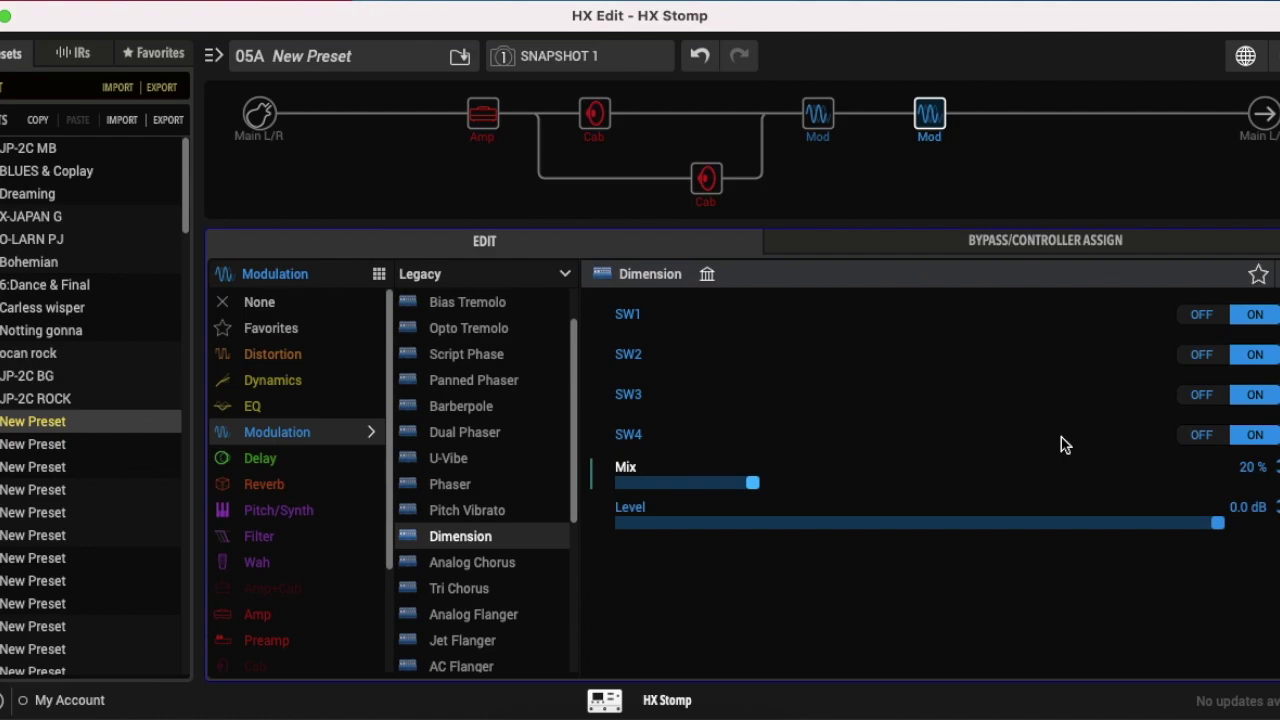
Bypass the Dimension and Script Mod Phase blocks and re-enable both to compare the sound.
click(920, 88)
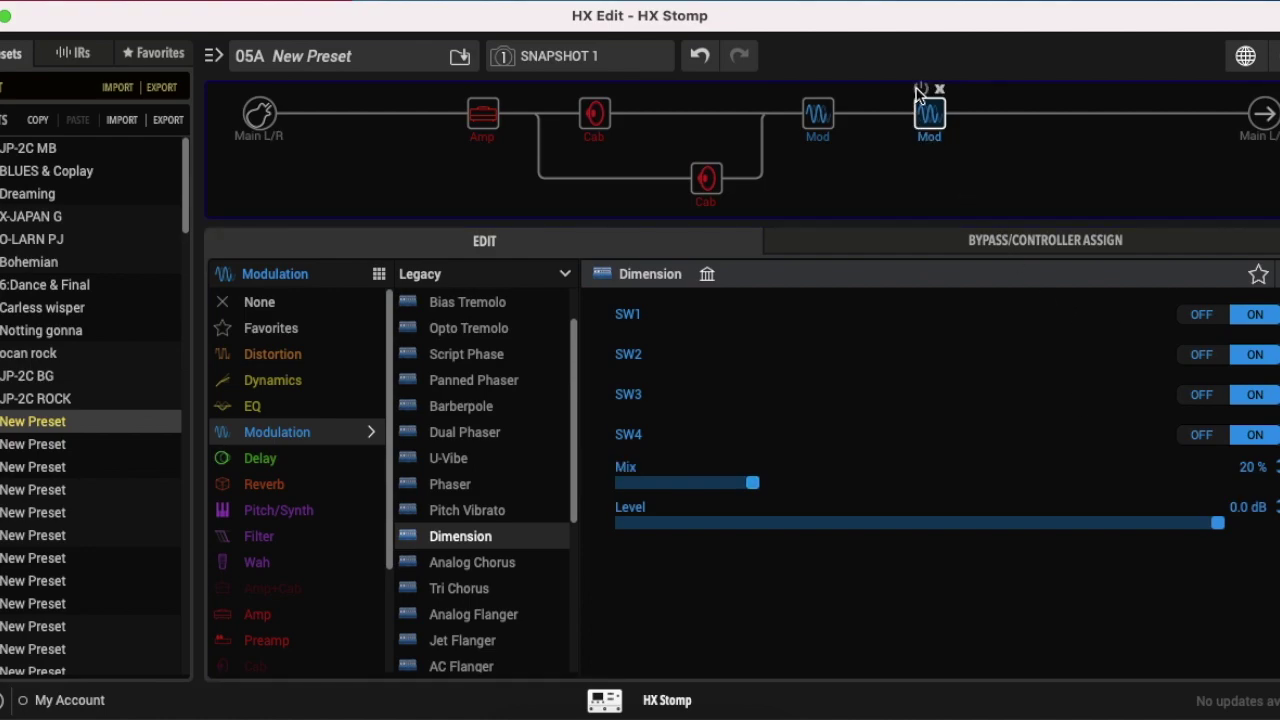
click(806, 89)
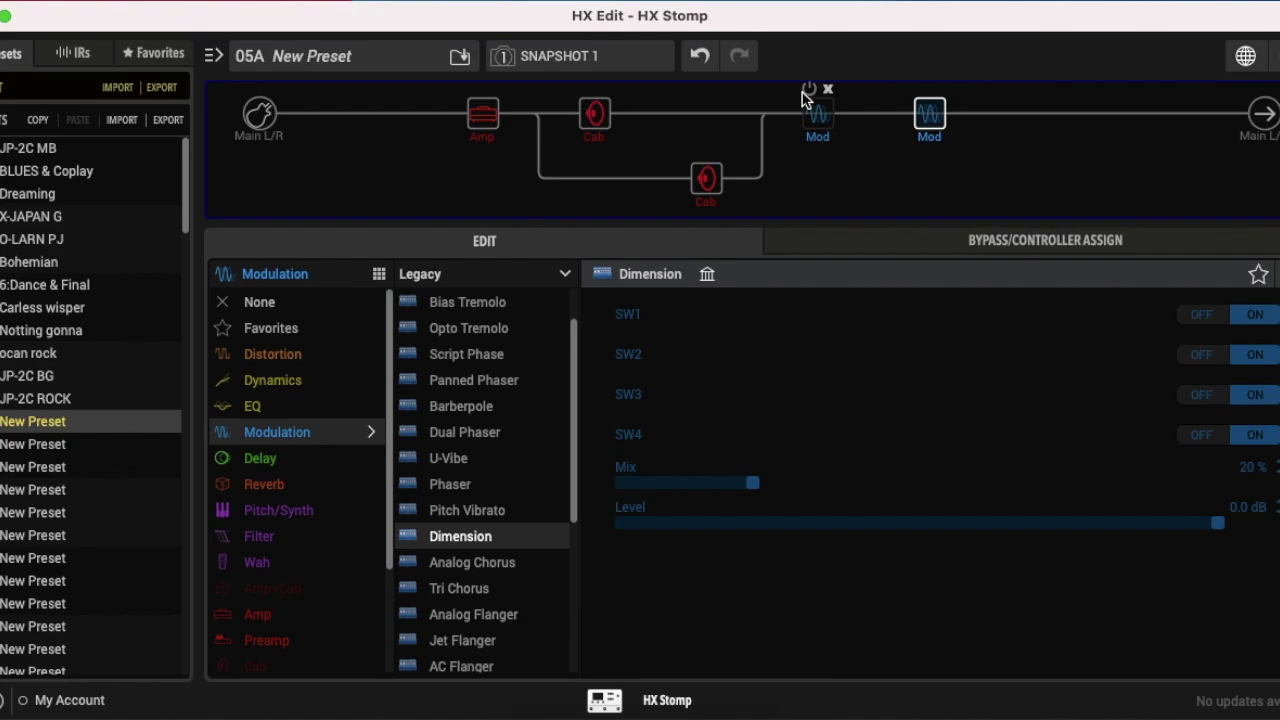
click(921, 89)
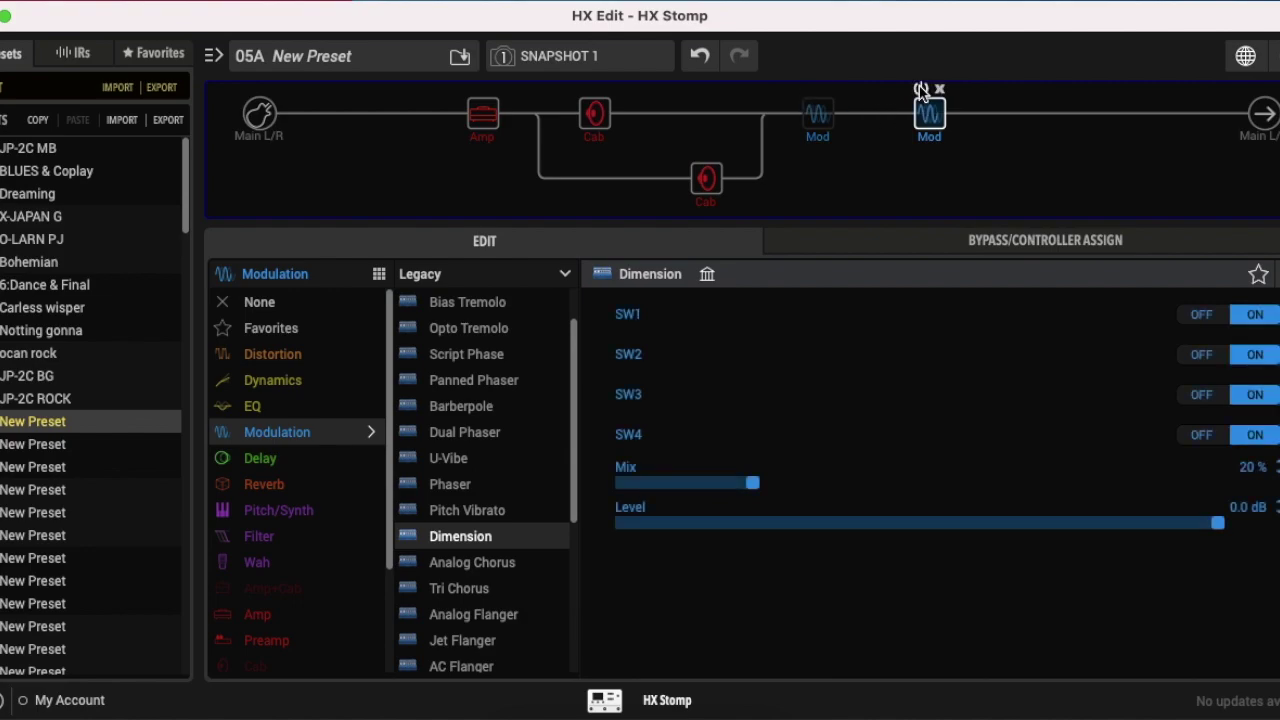
click(810, 90)
Add a Legacy Plate reverb block directly after the Dimension block.
click(1040, 116)
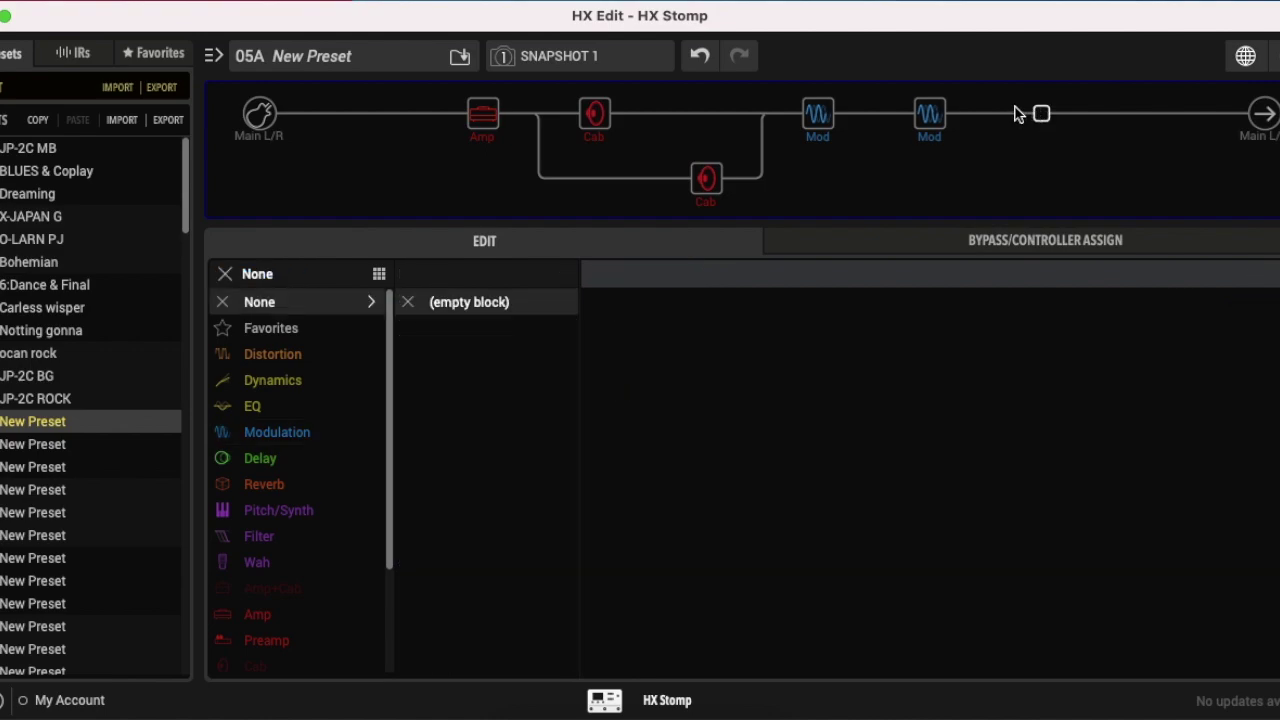
click(310, 485)
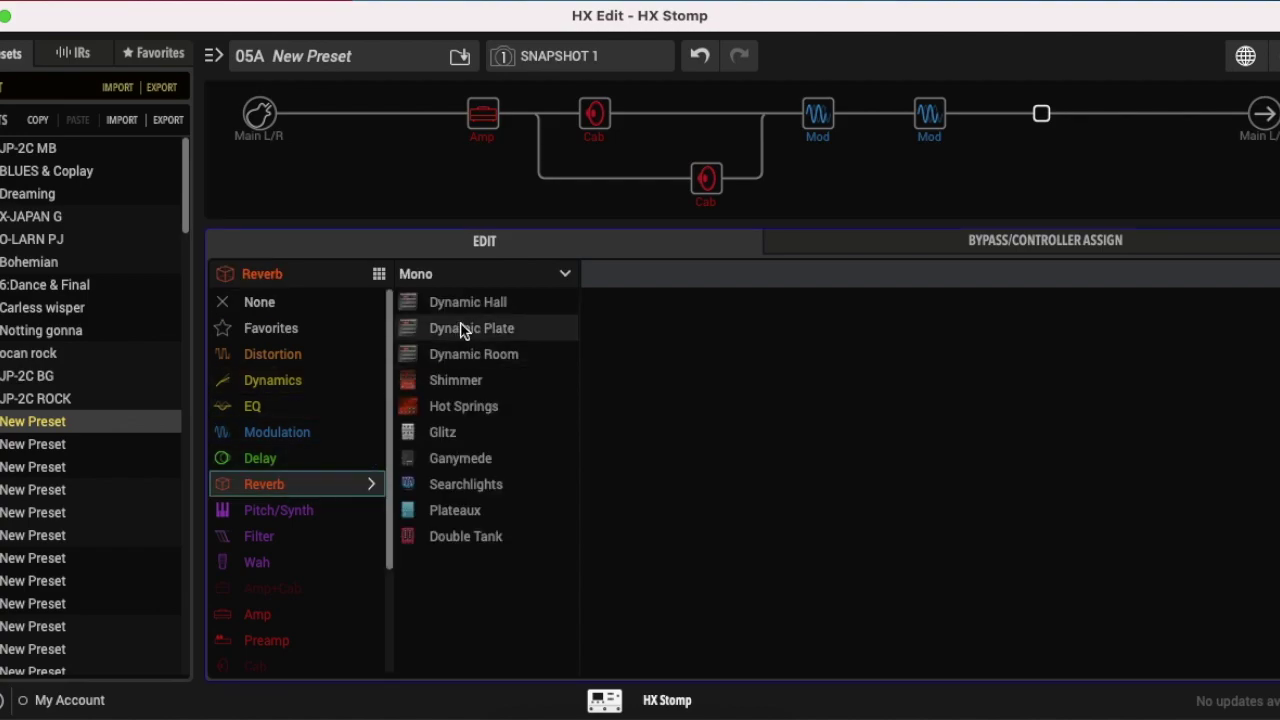
mouse_move(460, 145)
click(485, 278)
click(483, 352)
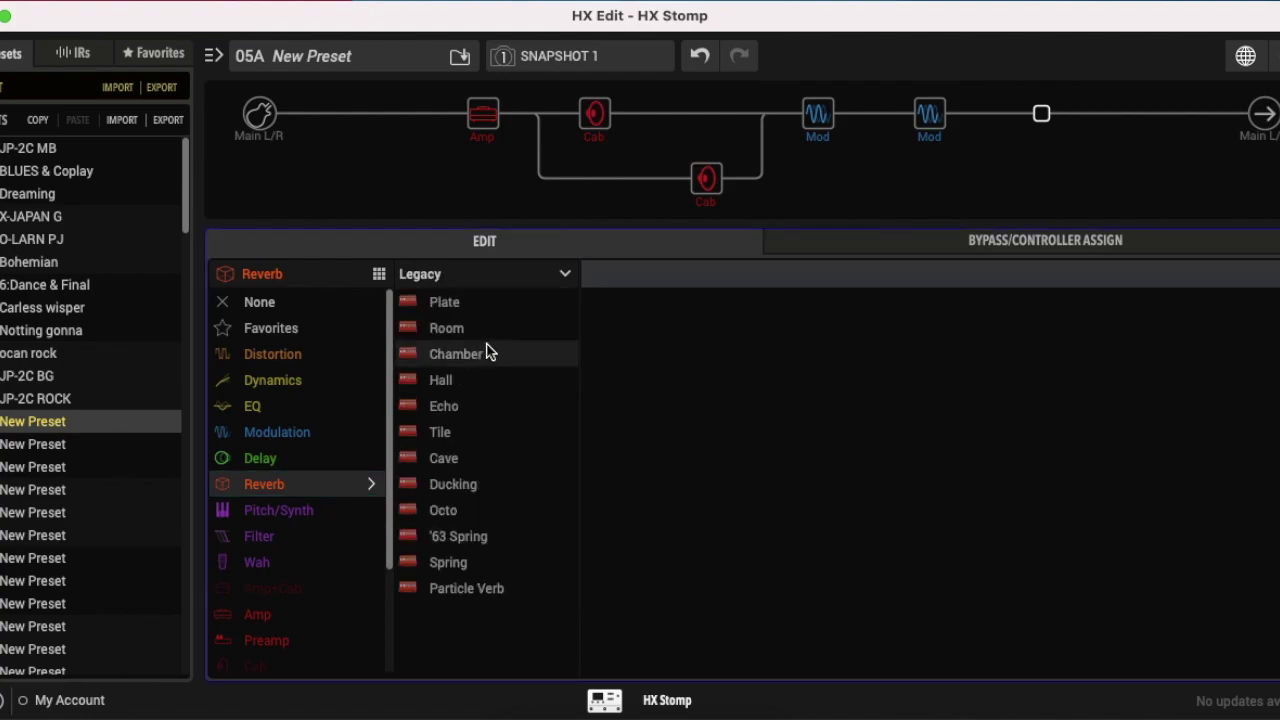
click(481, 285)
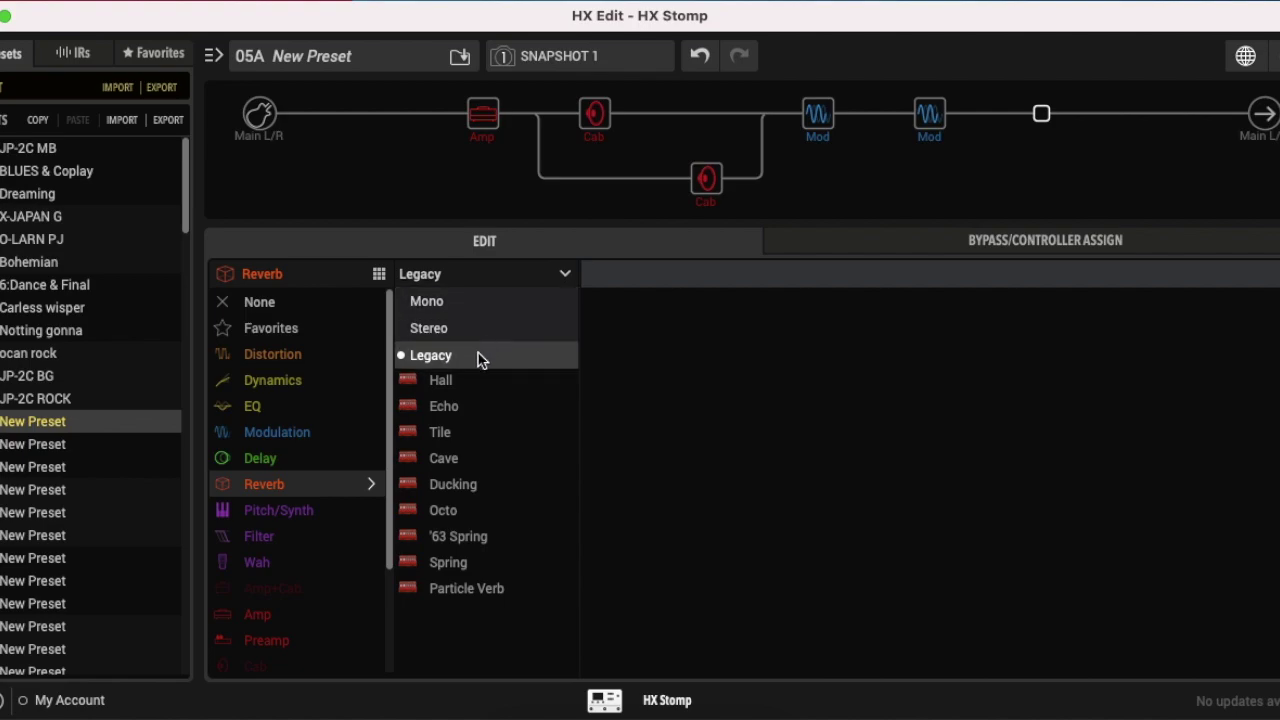
click(479, 355)
click(465, 311)
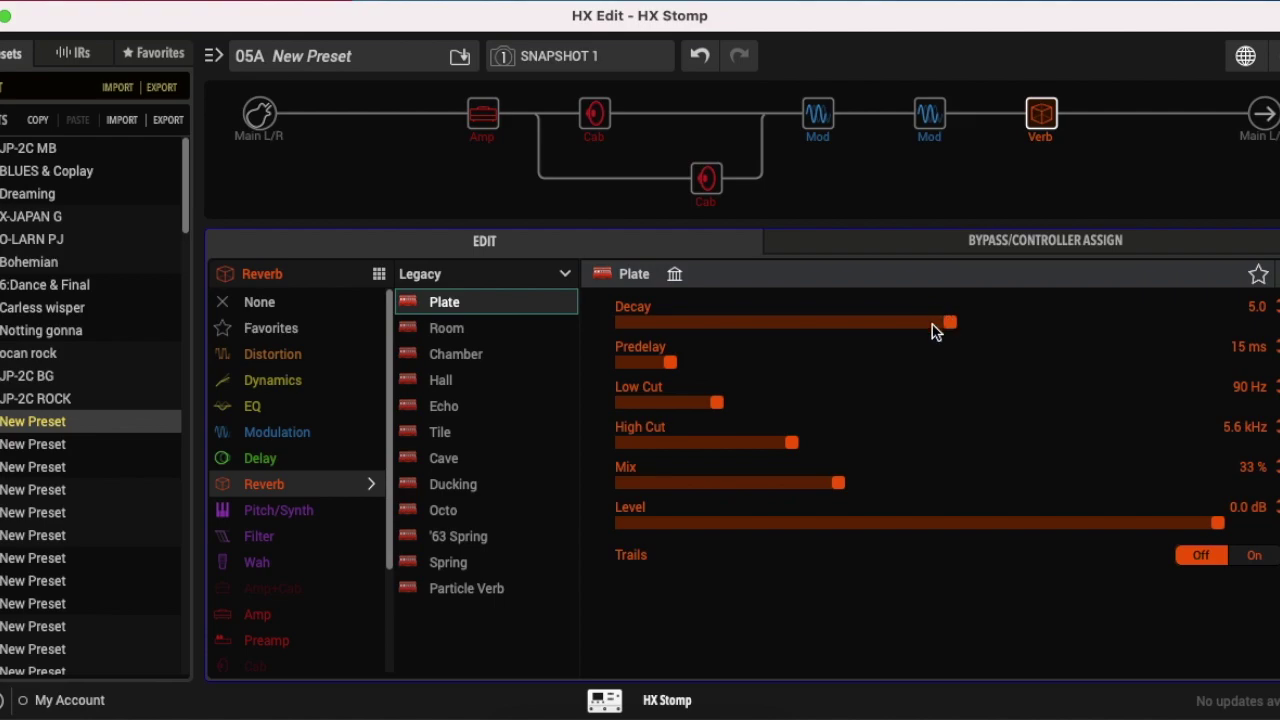
Set the Plate reverb's Mix to 36 % and its Low Cut to 110 Hz.
drag(843, 490, 853, 487)
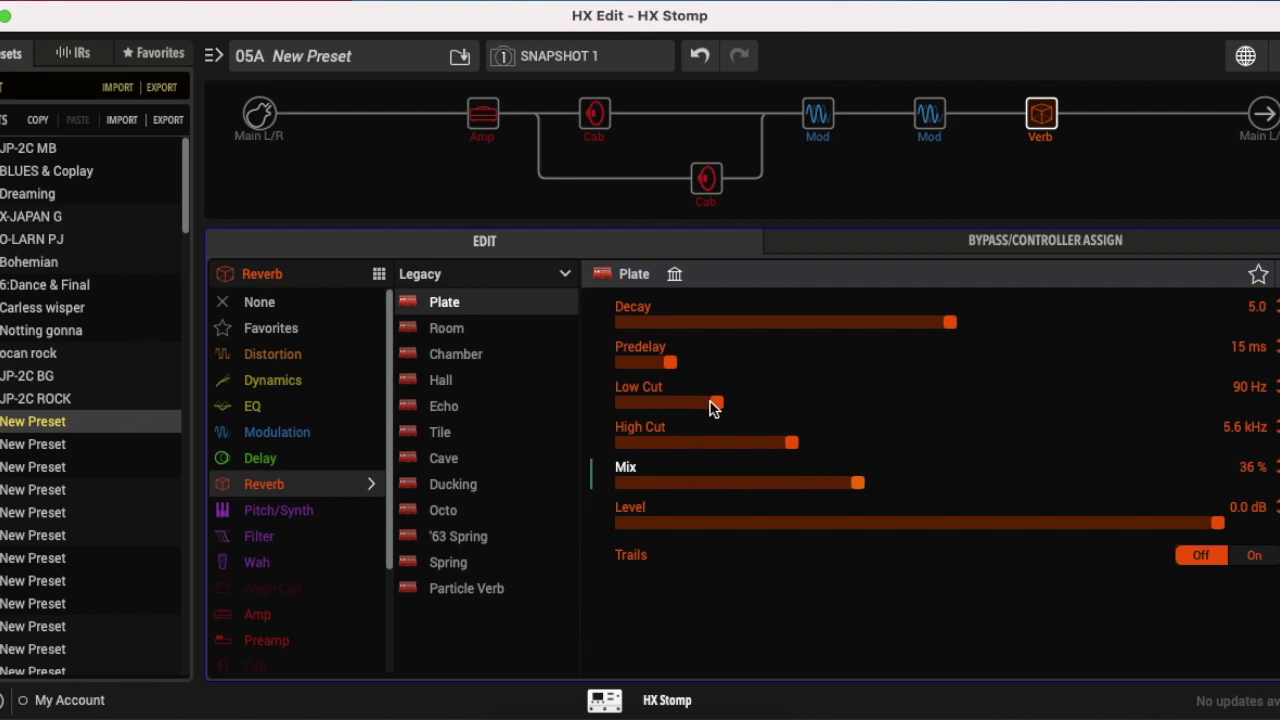
drag(720, 407, 750, 407)
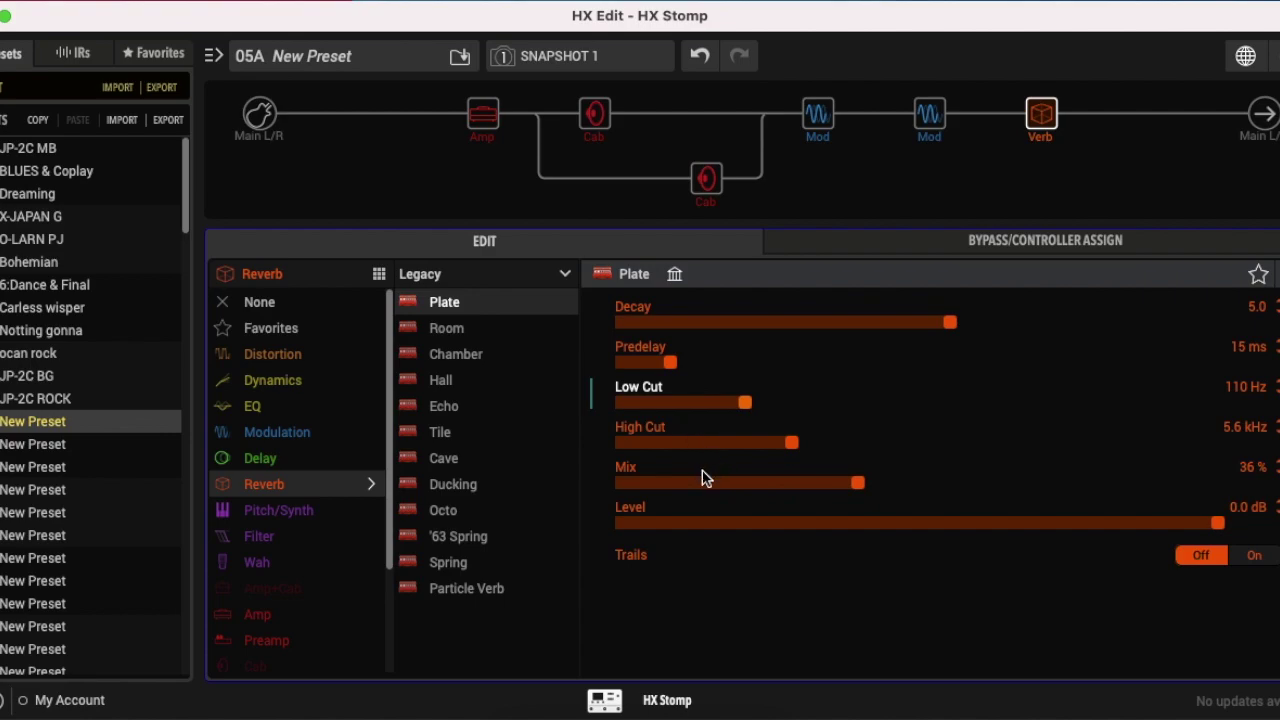
Move the Plate reverb one slot toward the output and add a Legacy Analog Echo delay in the freed slot.
mouse_move(1046, 116)
drag(1046, 116, 1152, 116)
click(1038, 116)
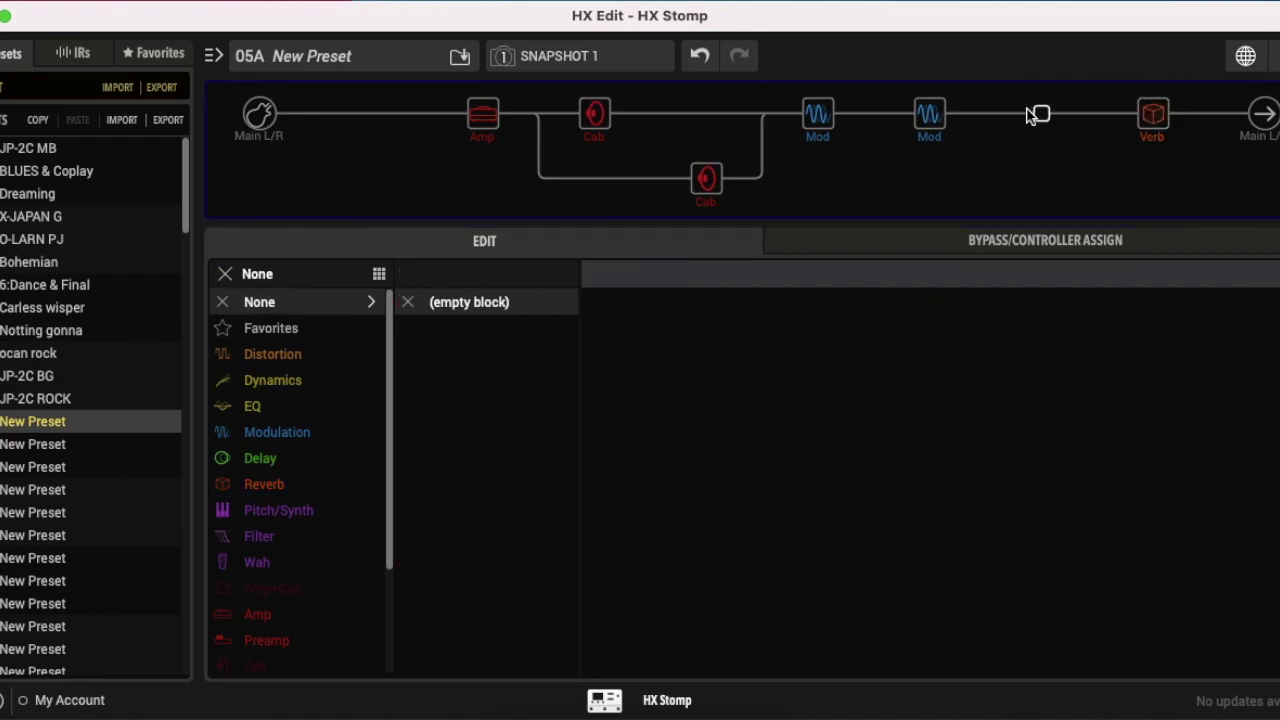
click(300, 458)
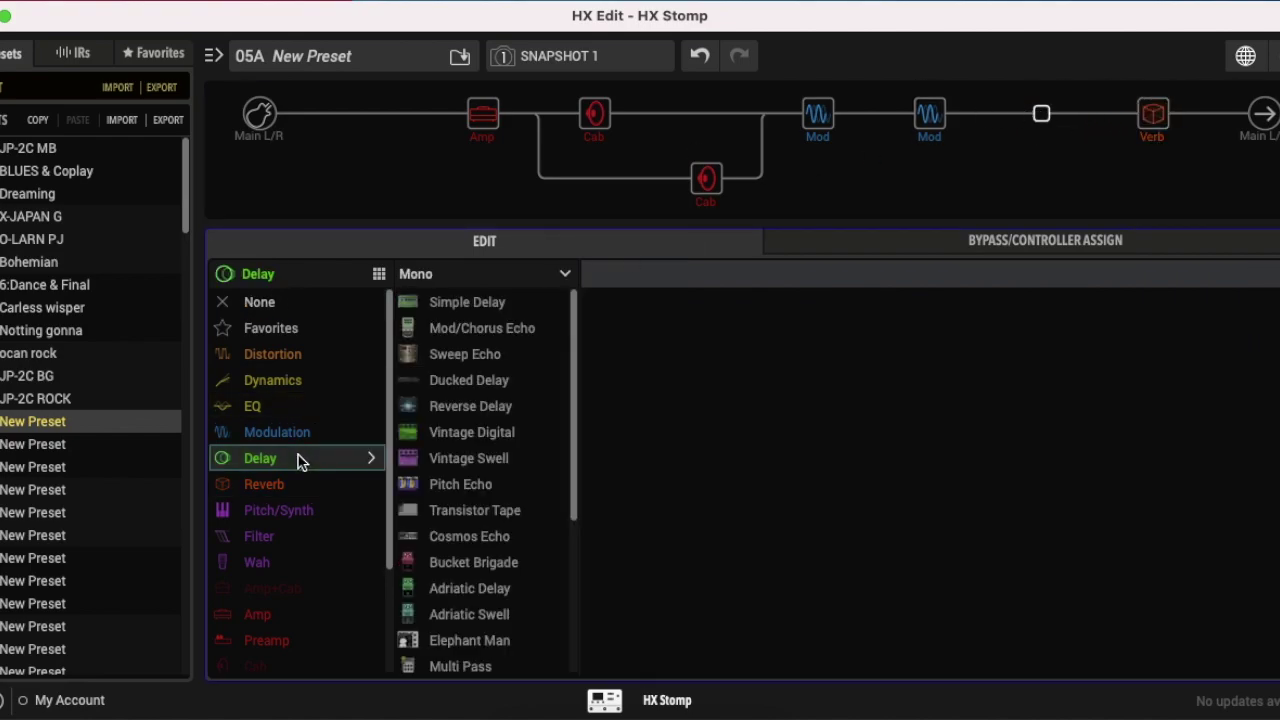
click(504, 278)
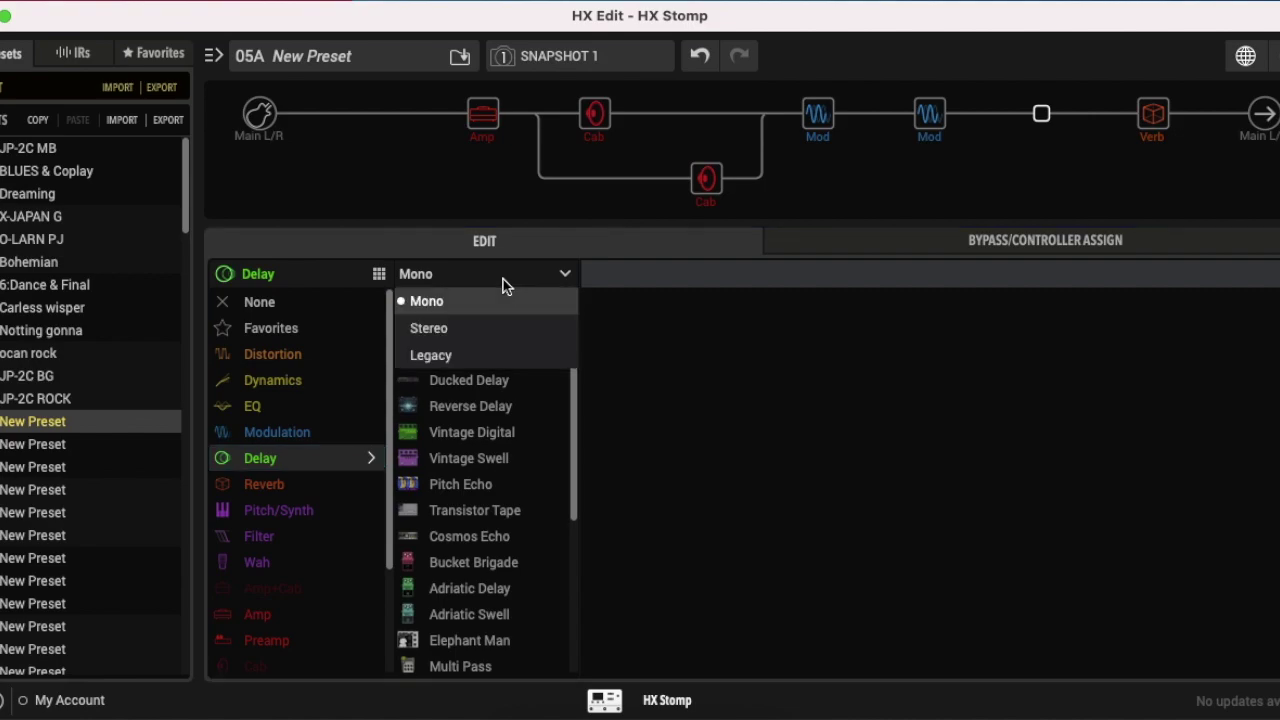
click(480, 355)
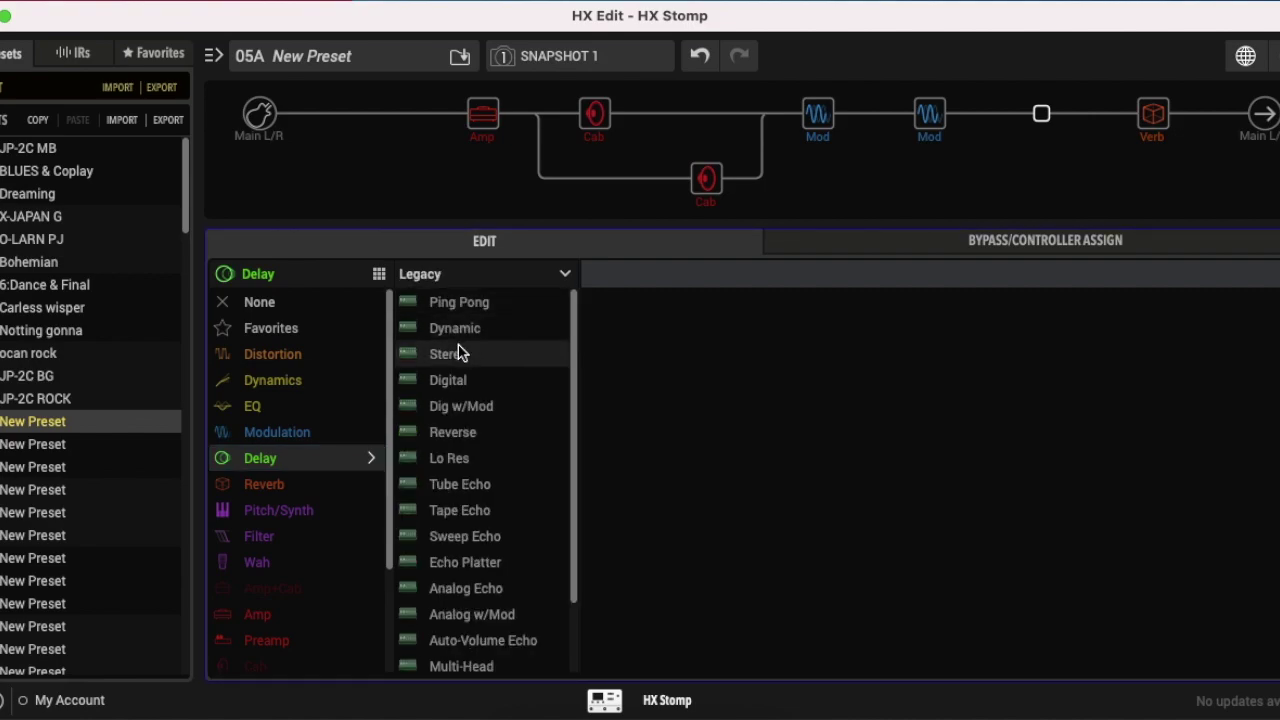
scroll(463, 355, down, 1)
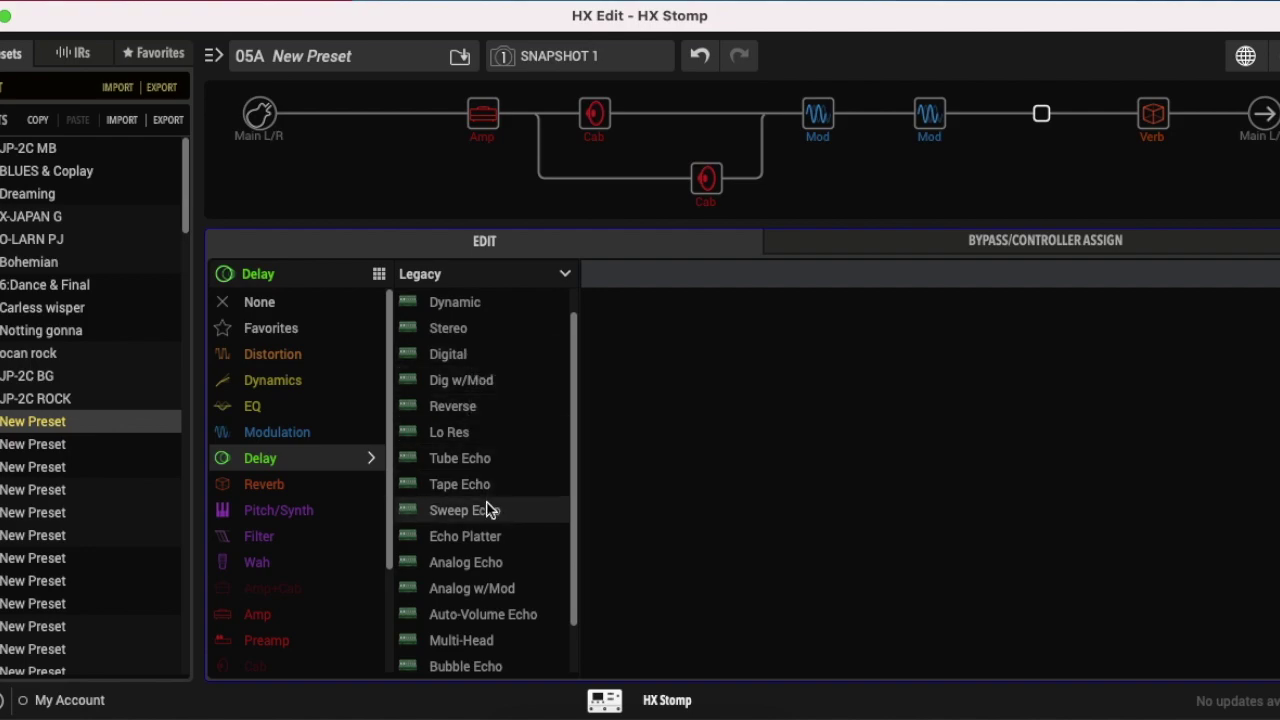
click(502, 568)
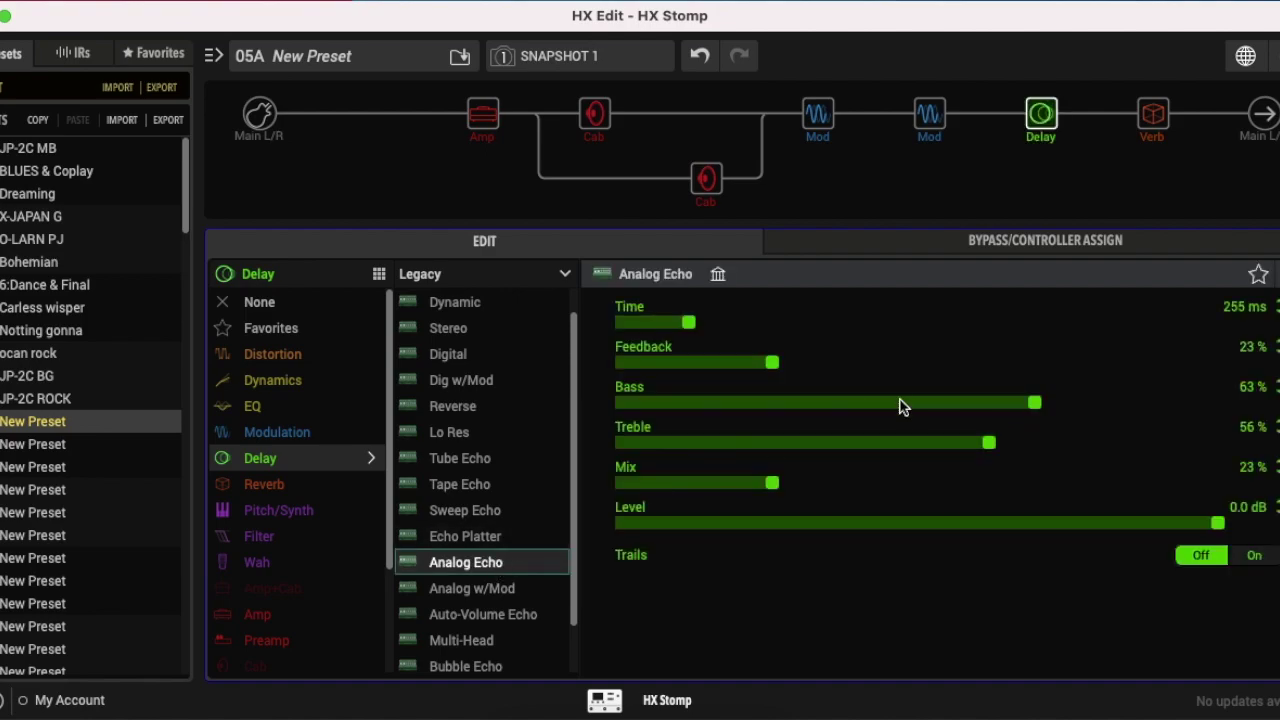
Set the Analog Echo's Mix to 20 % and its Time to about 300 ms.
drag(772, 487, 752, 482)
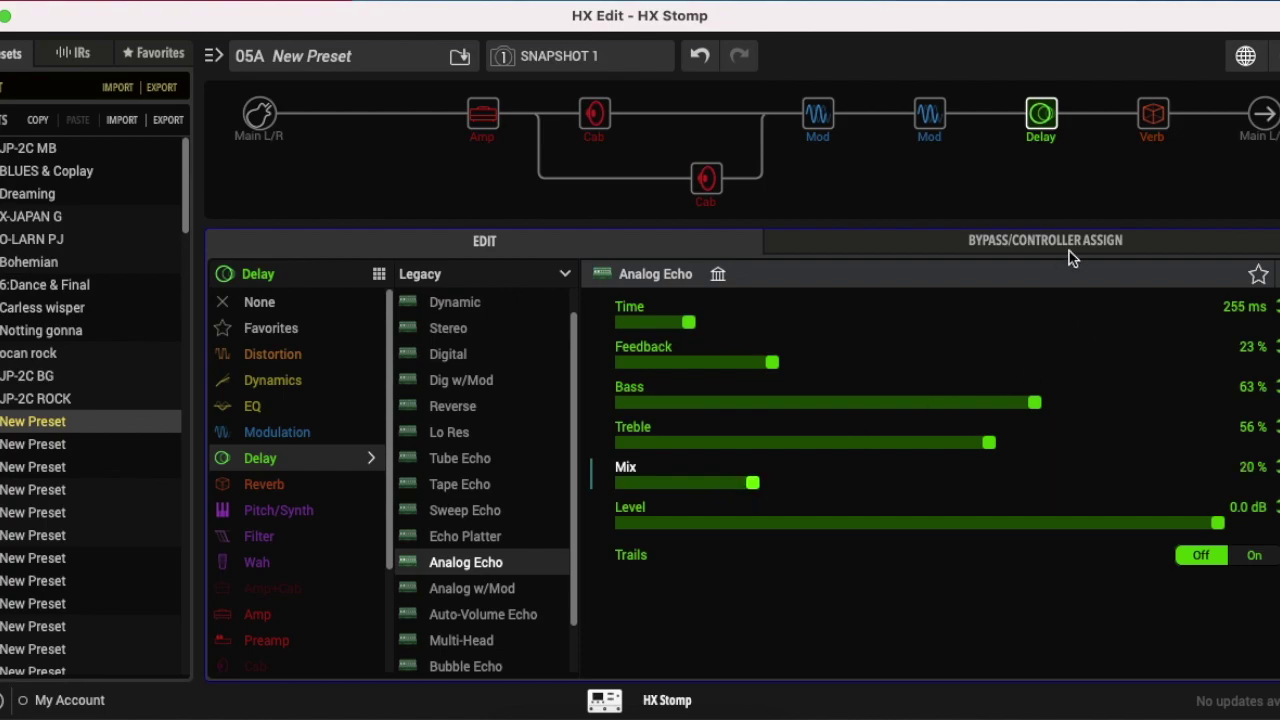
mouse_move(810, 140)
drag(693, 330, 703, 327)
scroll(1258, 310, down, 1)
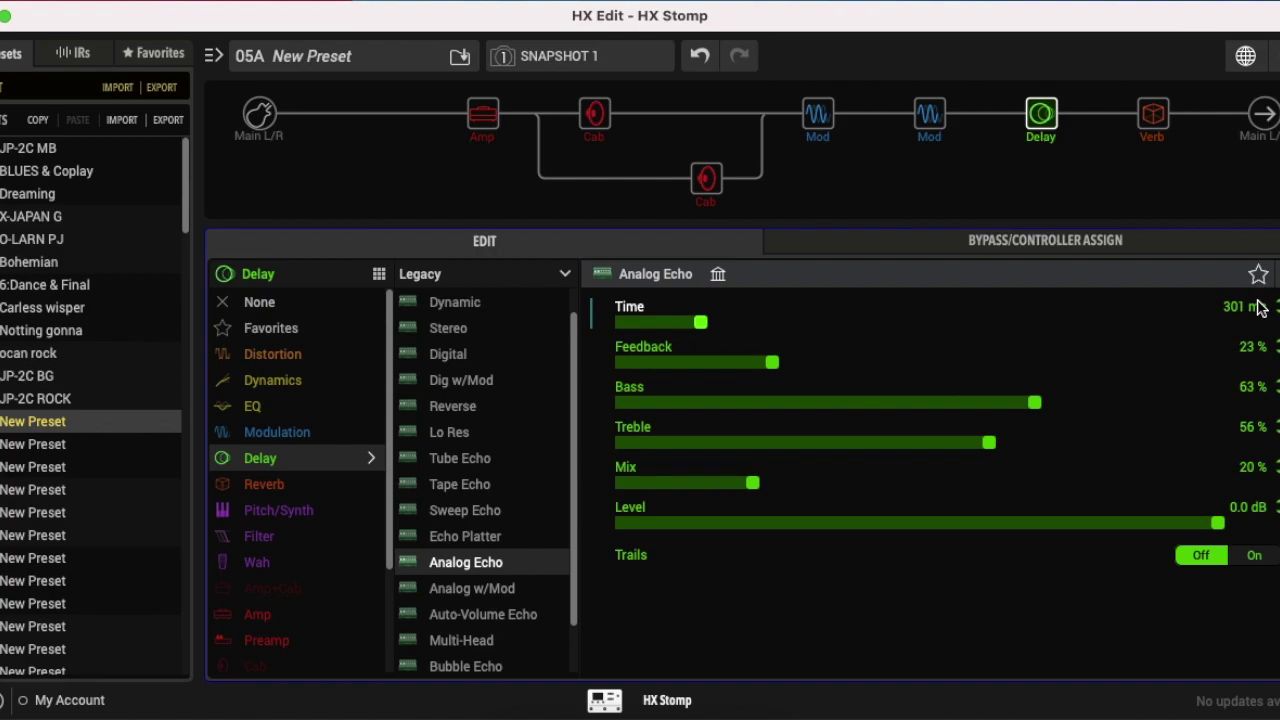
click(1277, 313)
Set the Plate reverb's Mix to 38 % and turn its Trails on.
click(1151, 115)
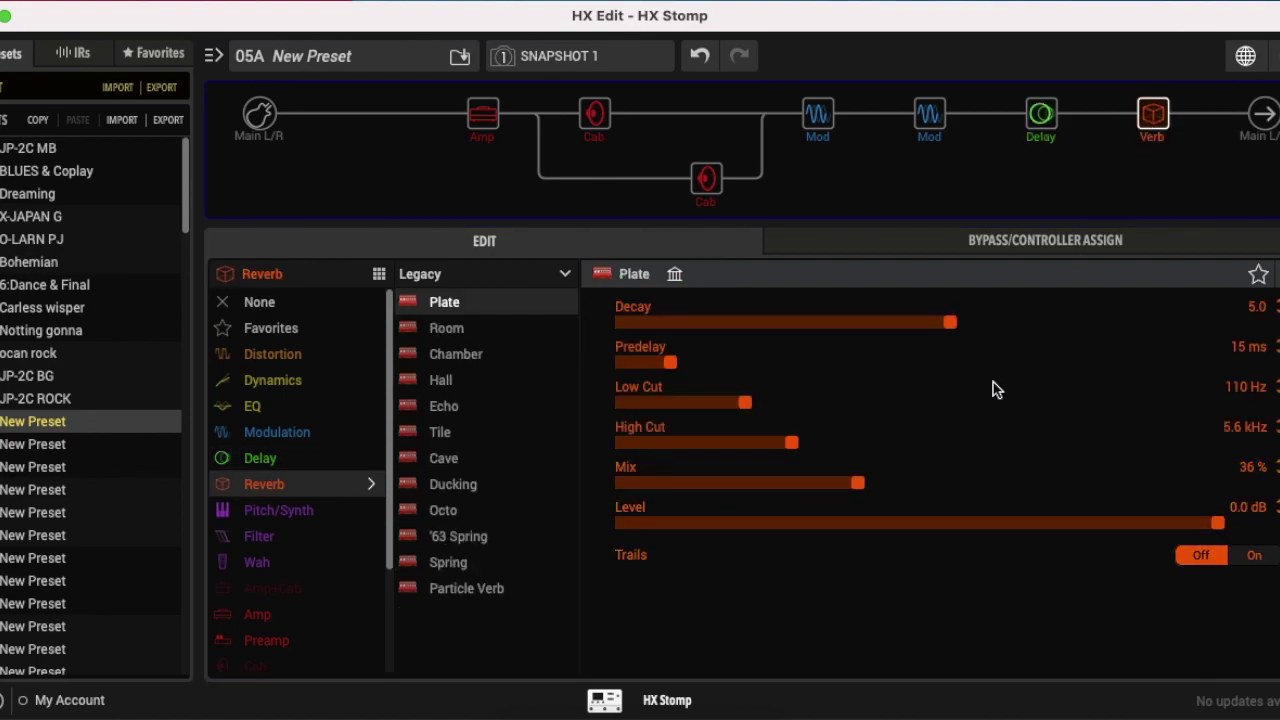
drag(862, 483, 870, 483)
click(1254, 555)
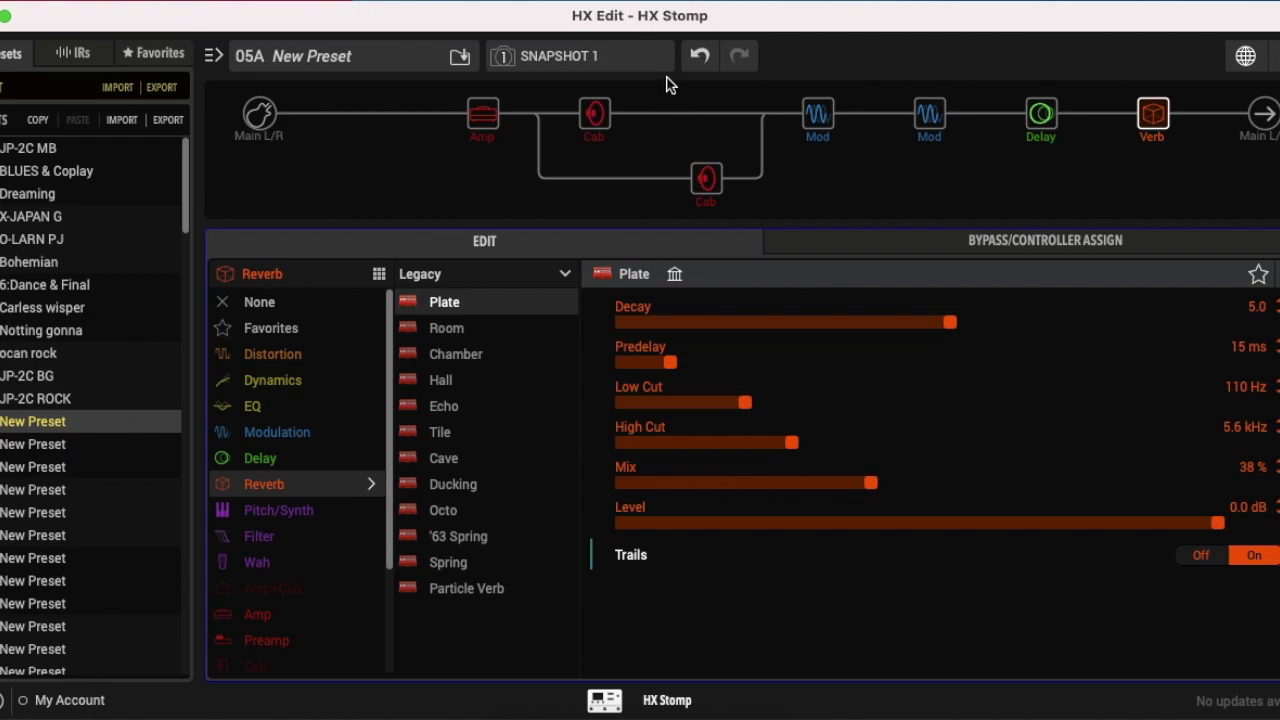
Add a Legacy Tube Comp dynamics block in the empty slot before the amp.
mouse_move(501, 150)
click(374, 120)
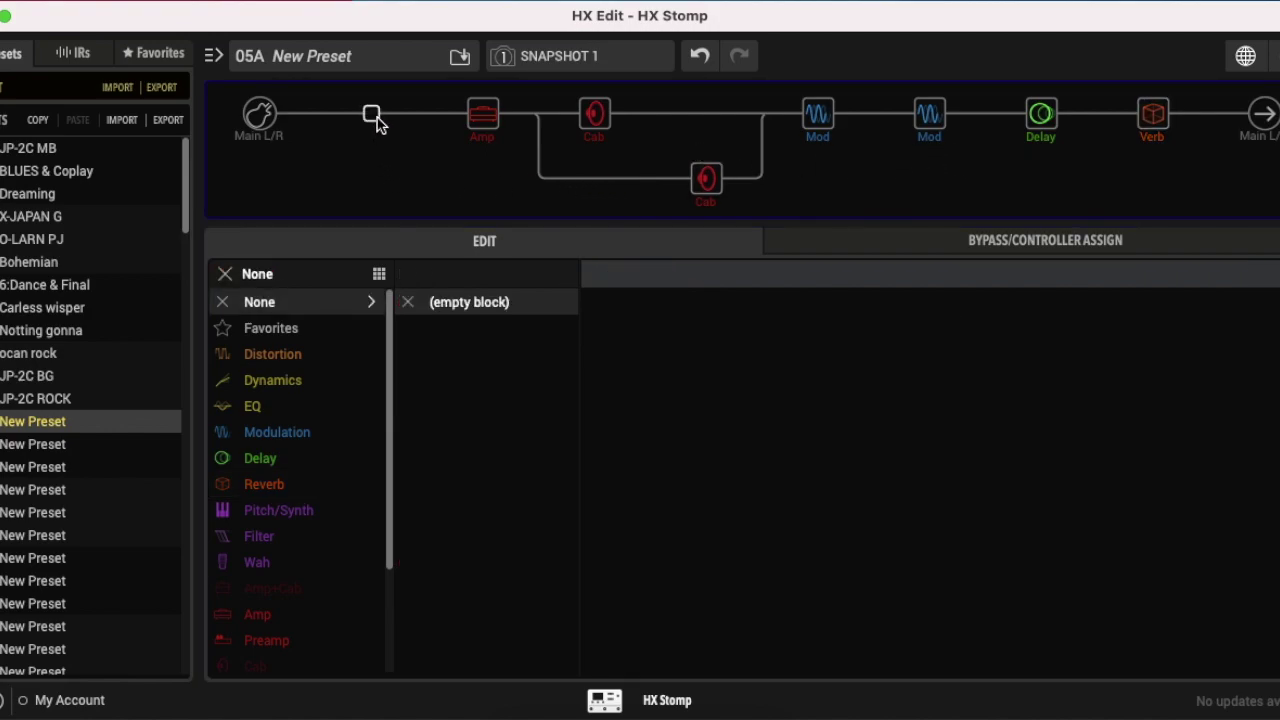
click(293, 390)
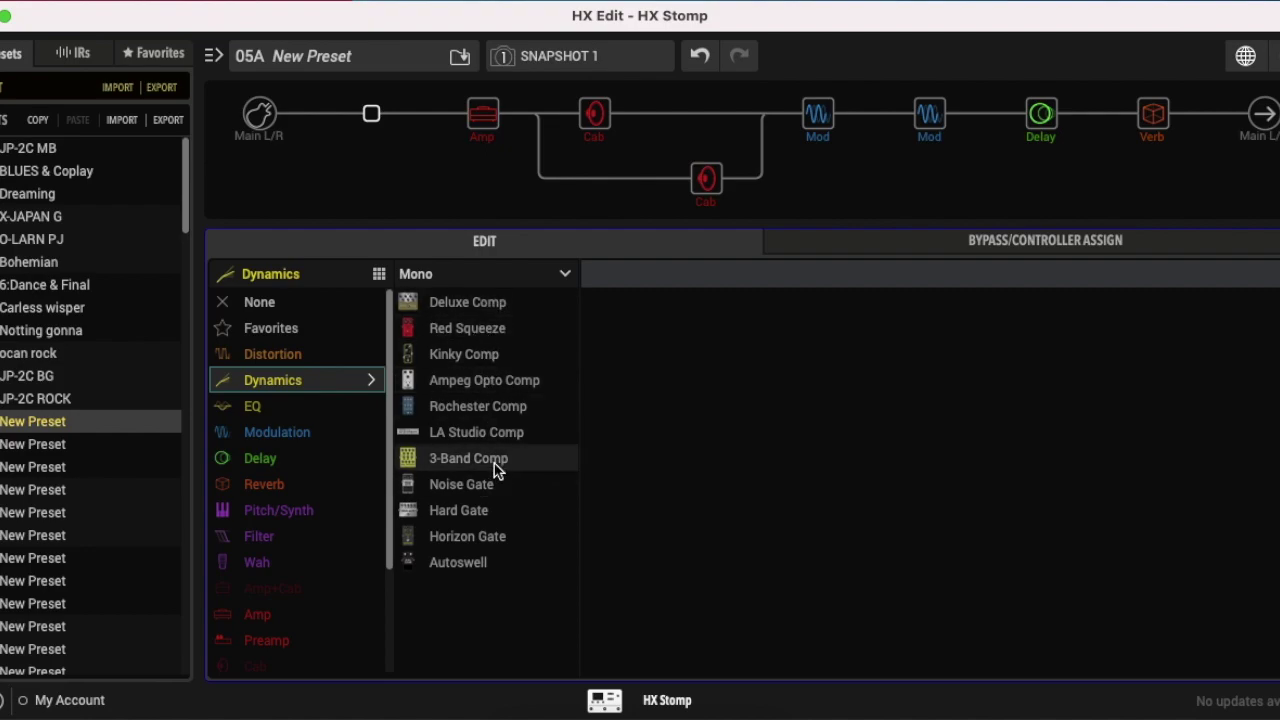
click(490, 276)
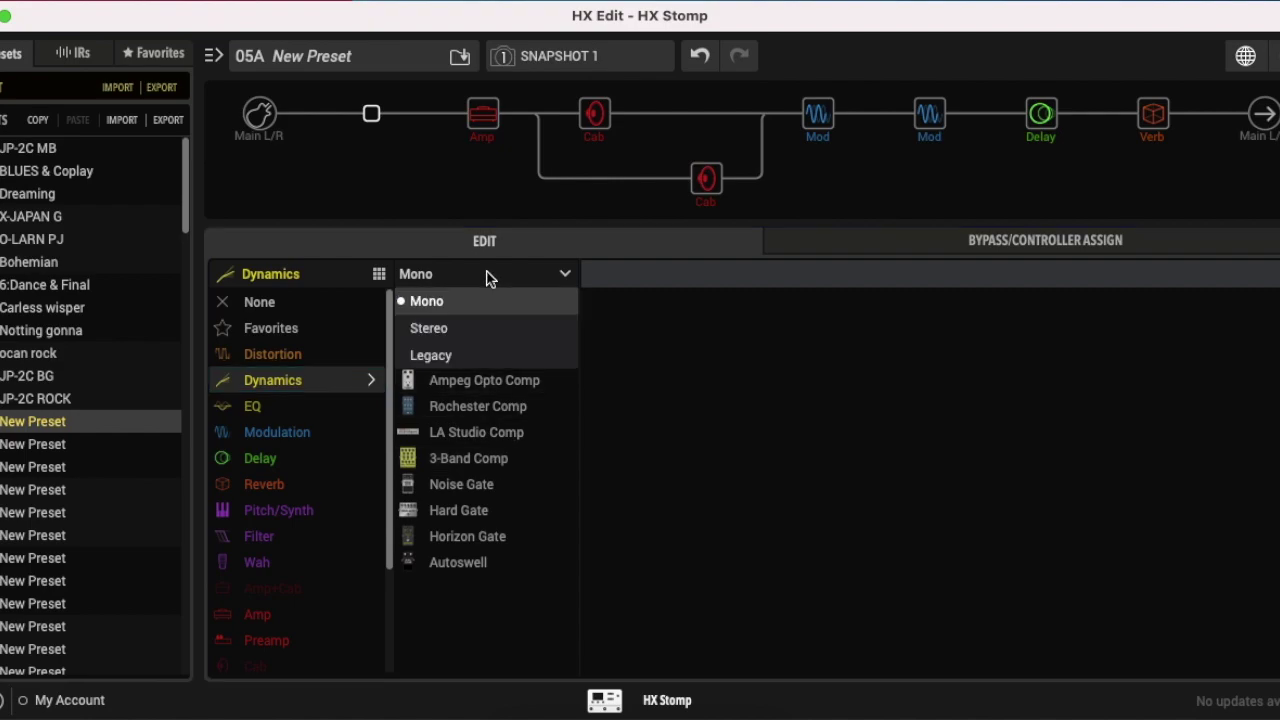
click(479, 357)
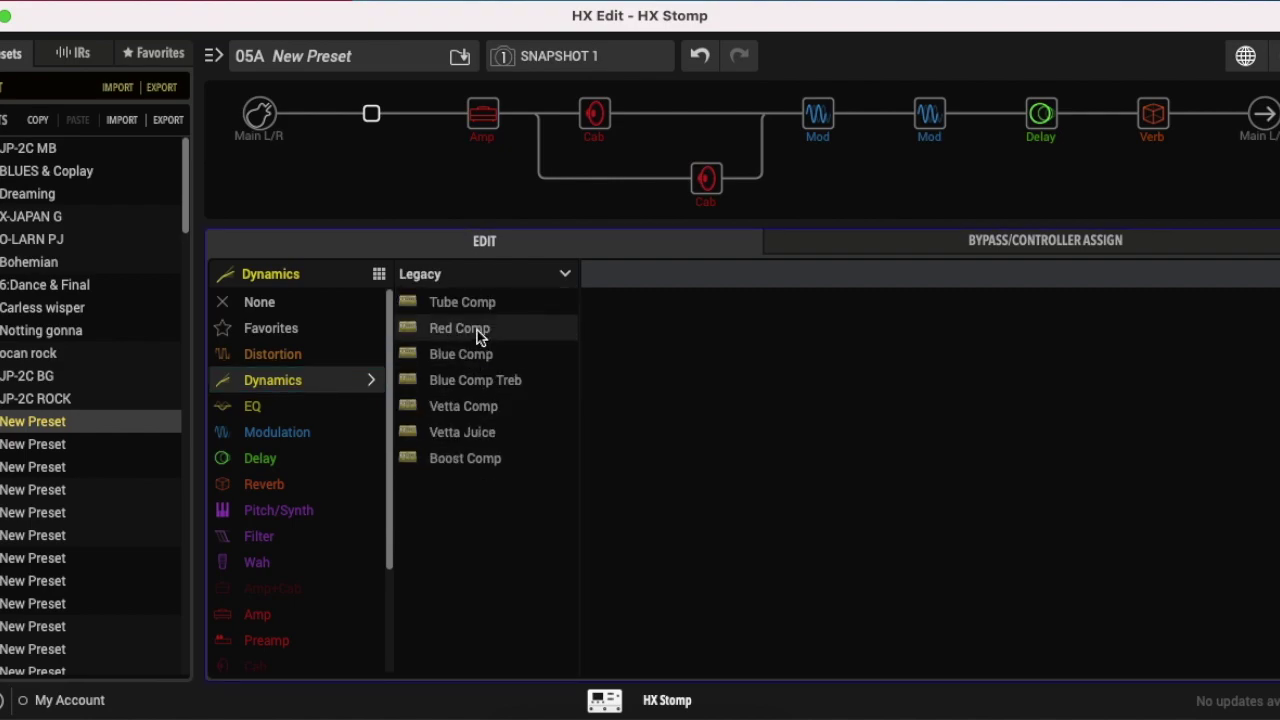
click(479, 313)
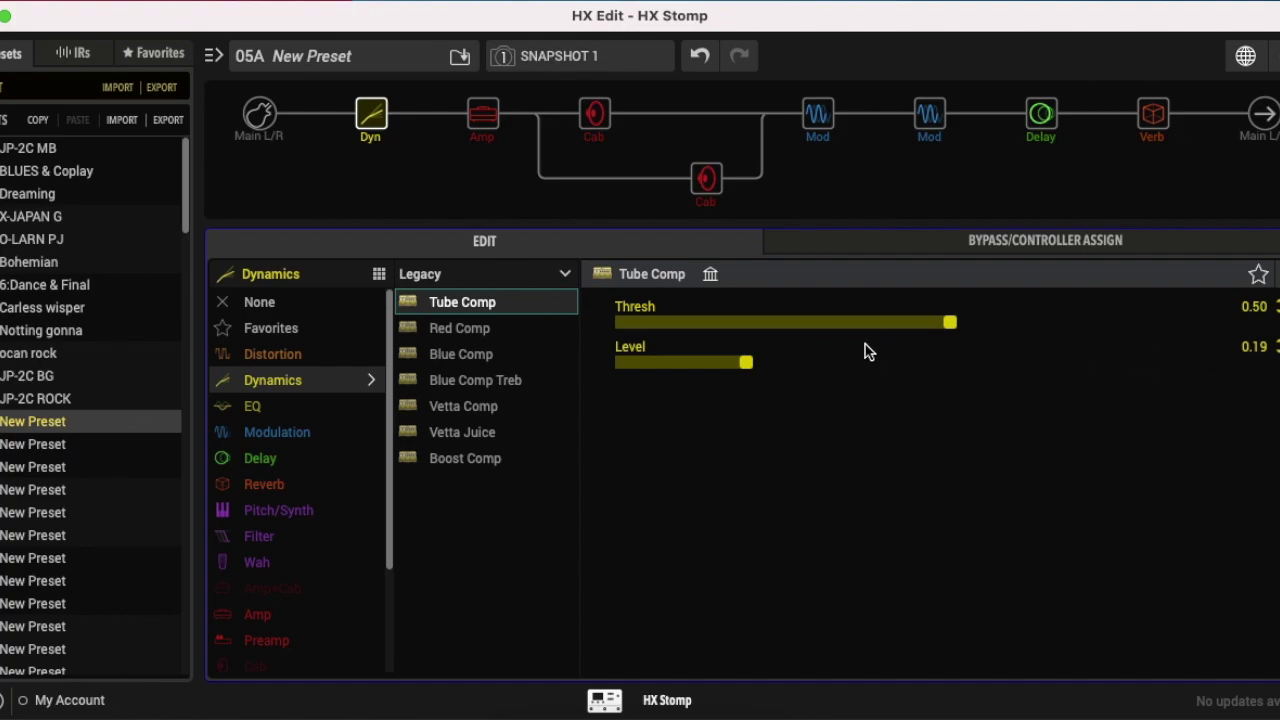
Replace the Tube Comp before the amp with the mono 3-Band Comp.
click(468, 277)
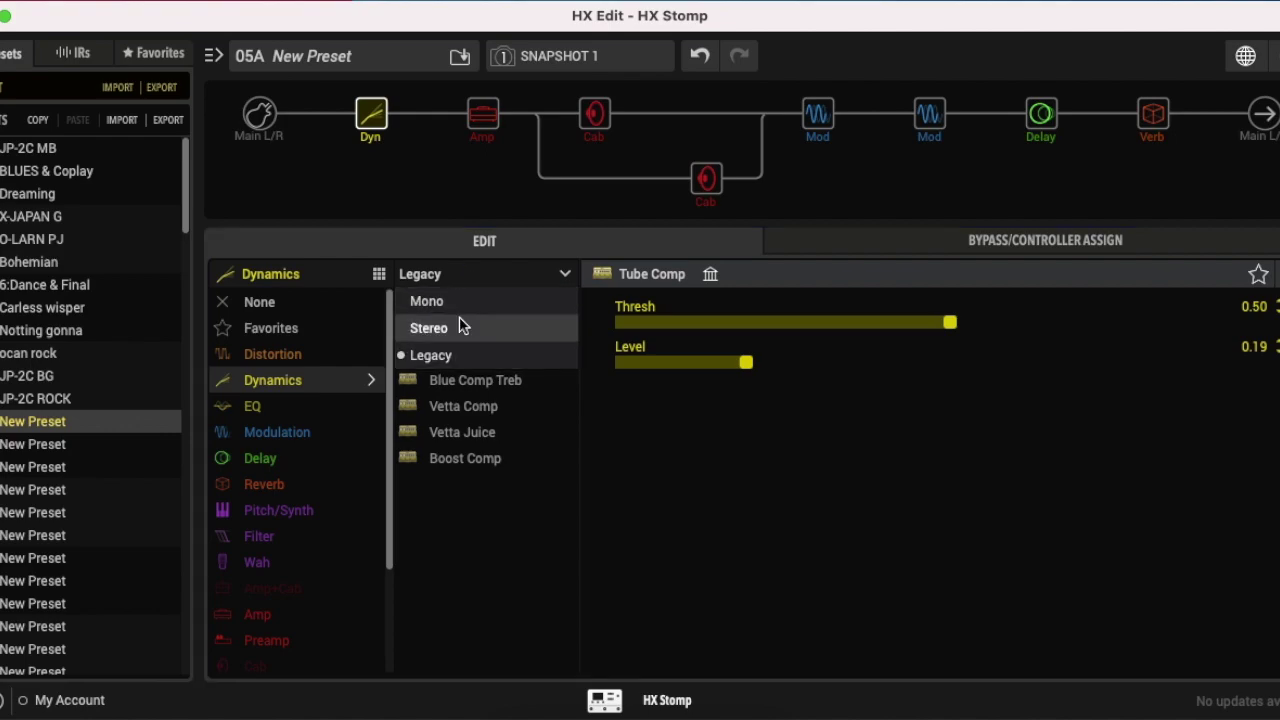
click(455, 303)
click(466, 458)
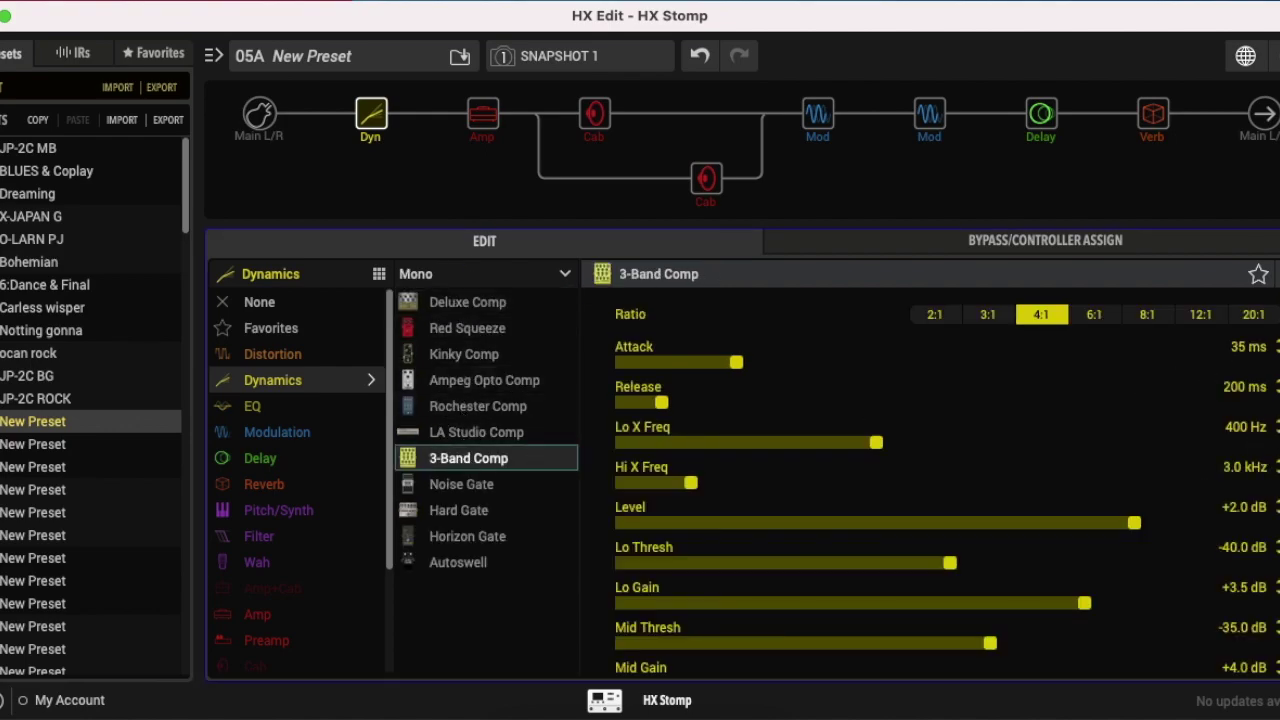
Review the 3-Band Comp's parameters and set its Level to +4.0 dB.
scroll(1043, 482, down, 3)
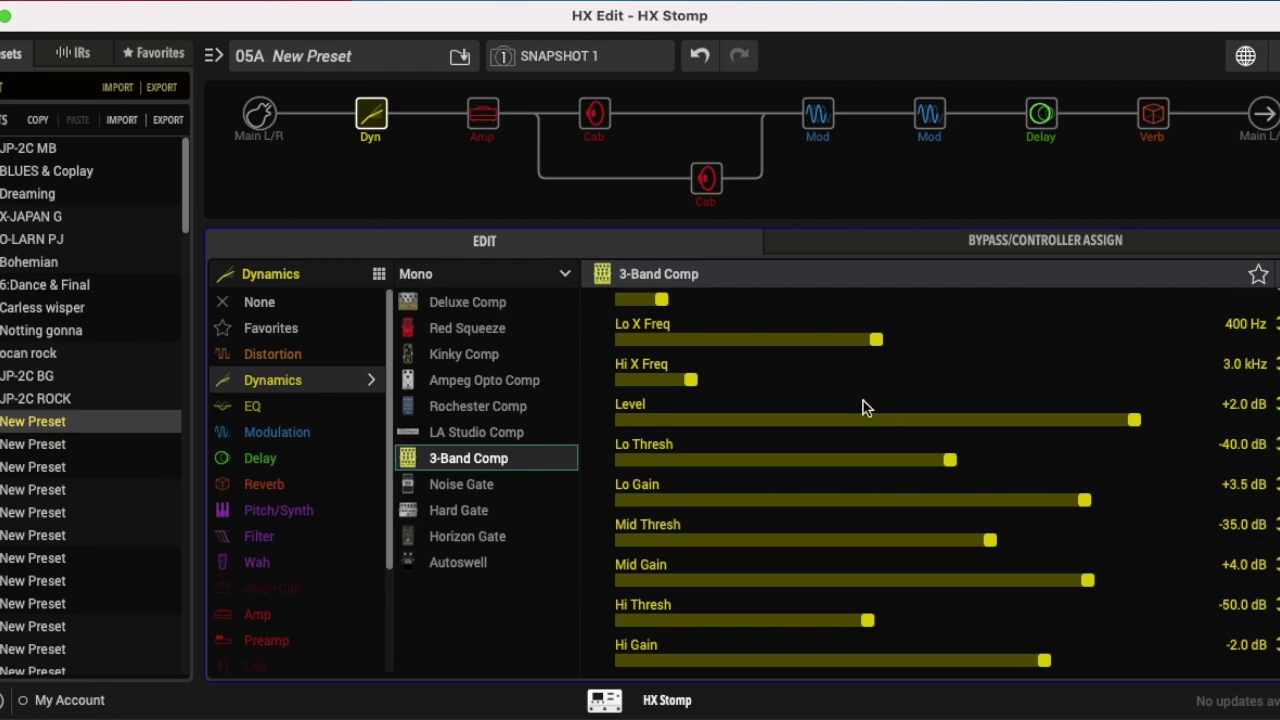
mouse_move(487, 130)
scroll(940, 480, up, 3)
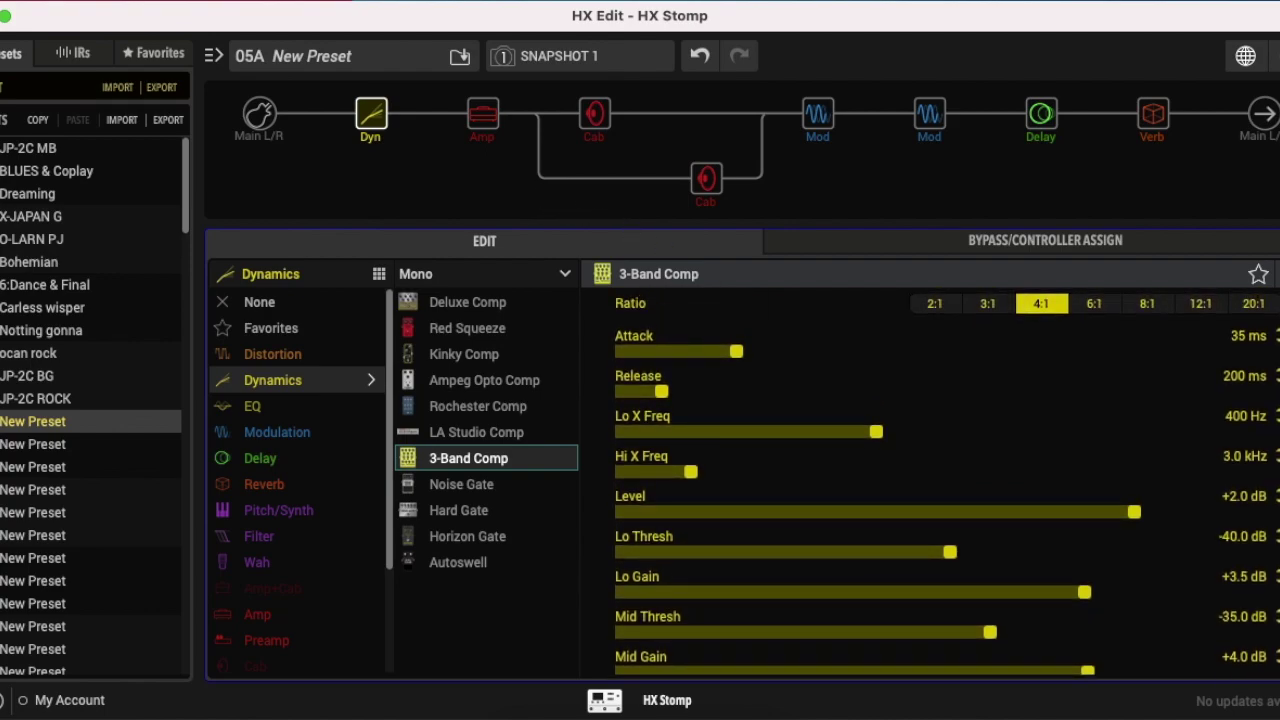
scroll(940, 480, up, 1)
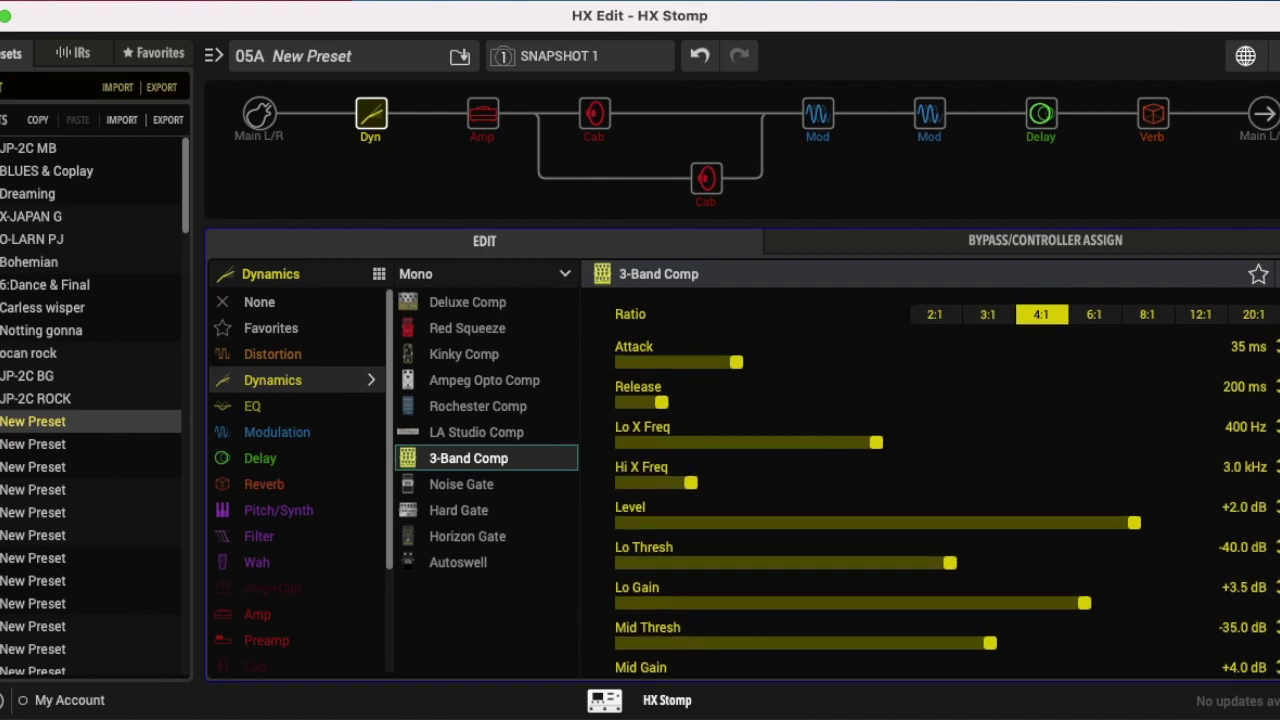
scroll(940, 480, down, 3)
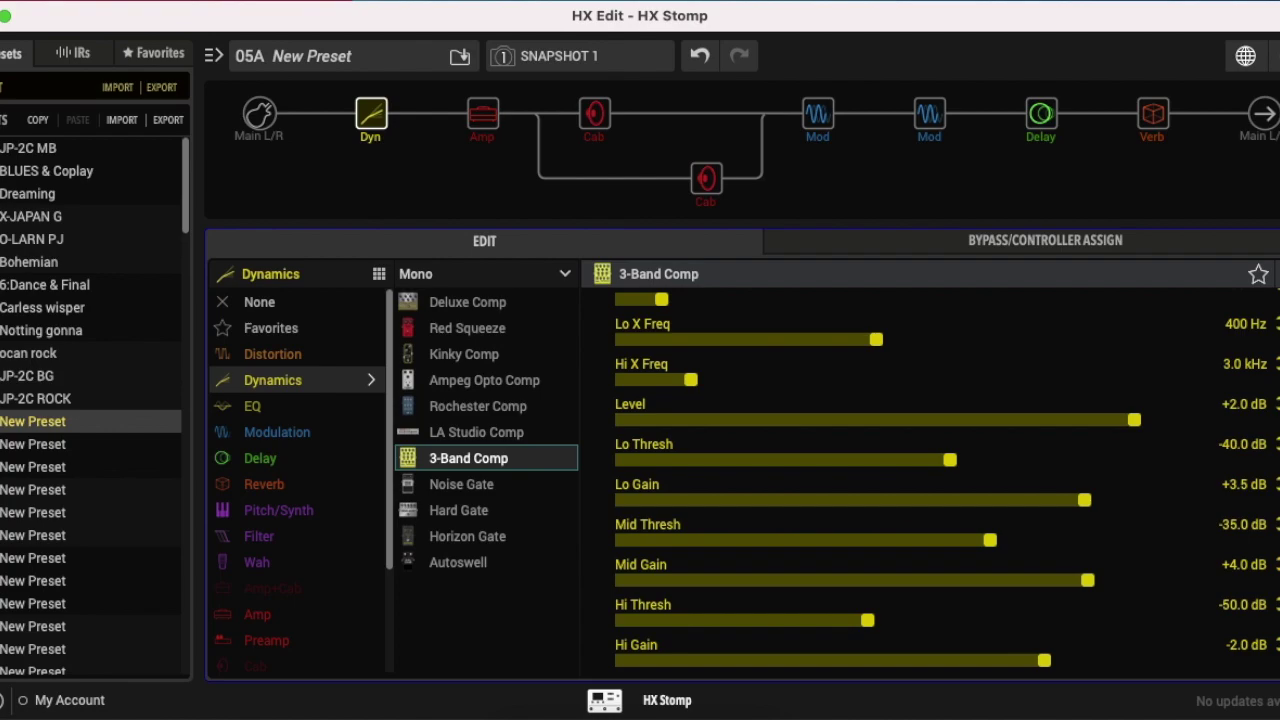
scroll(940, 480, up, 3)
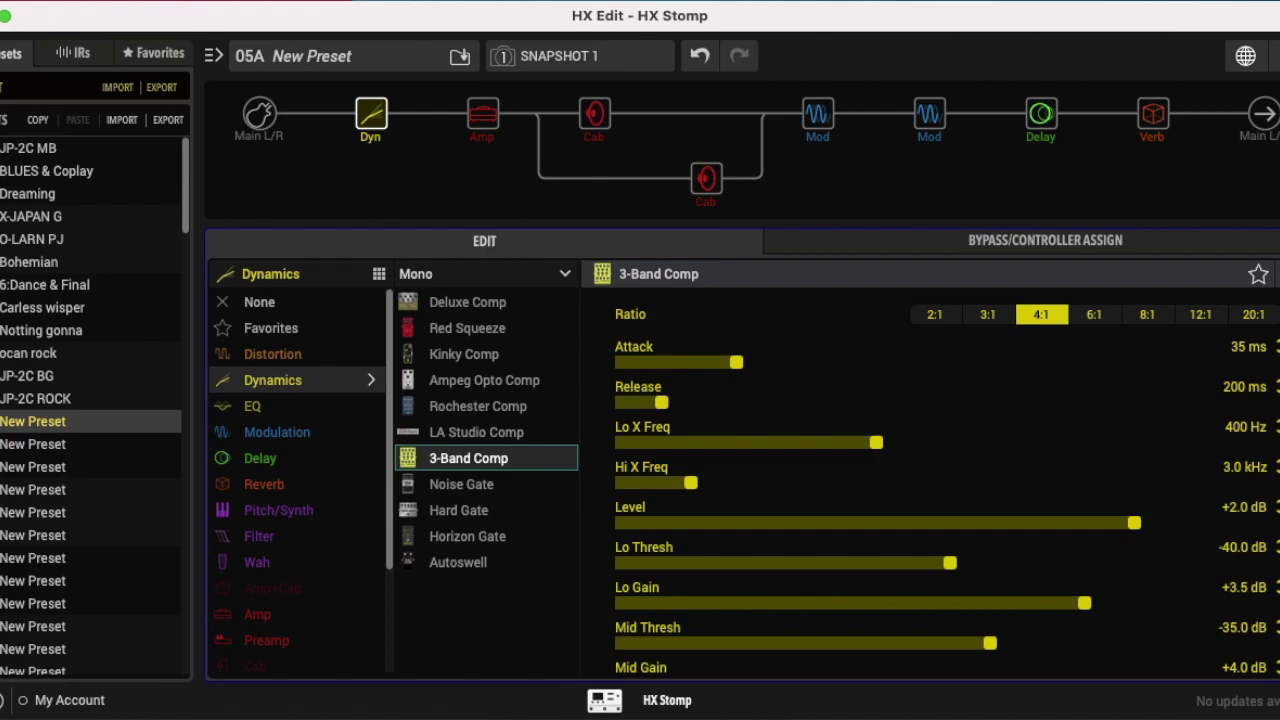
scroll(940, 480, down, 3)
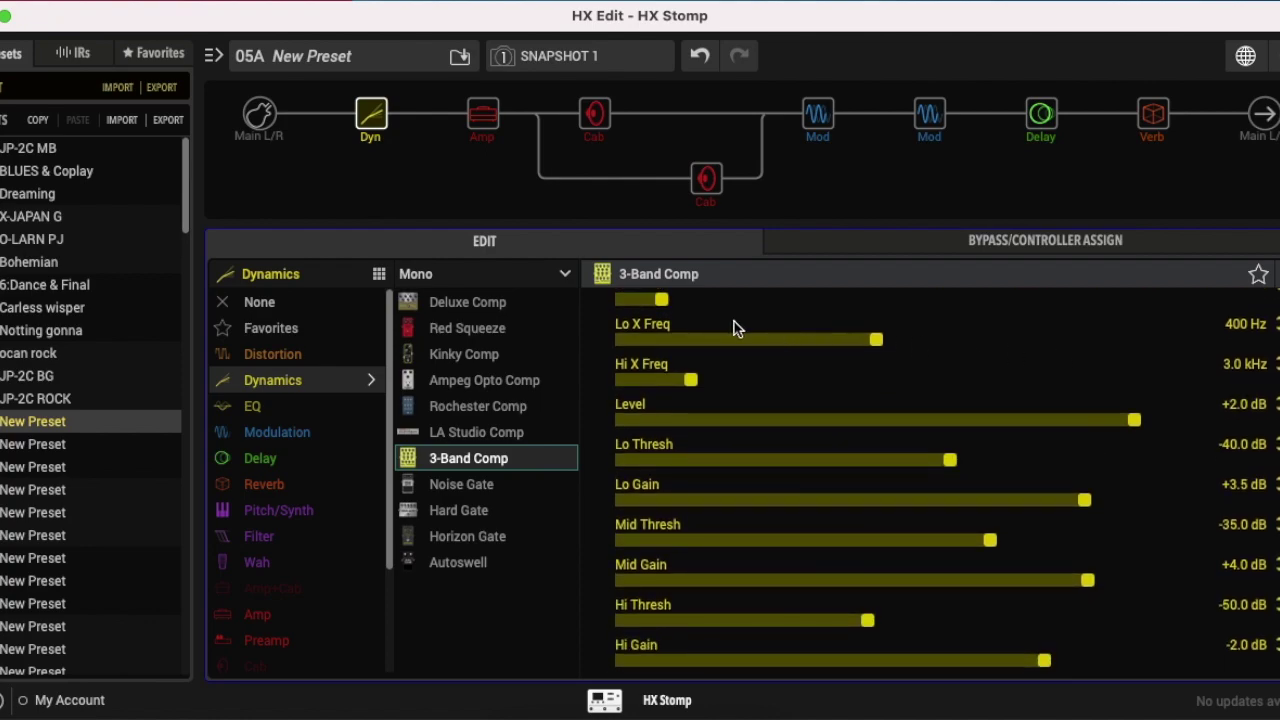
drag(1135, 424, 1143, 421)
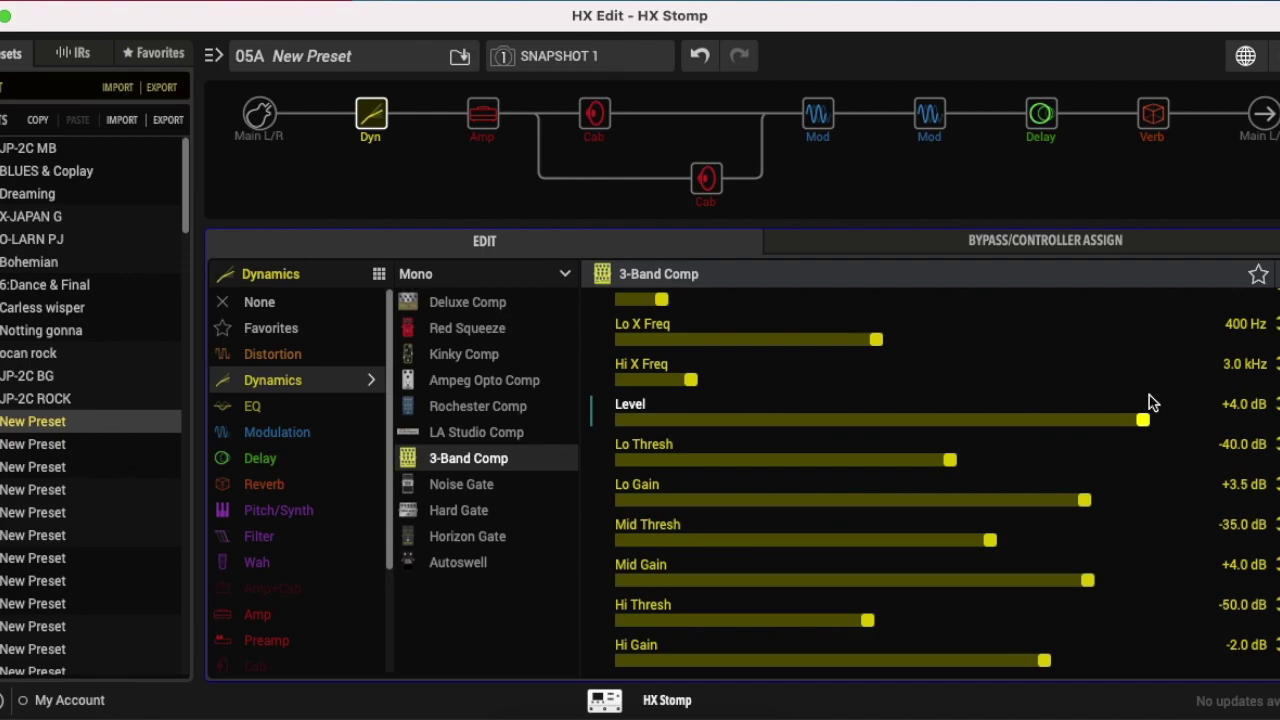
View the list of available snapshots and the US Double Nrm amp's parameters.
mouse_move(1045, 124)
mouse_move(1190, 105)
mouse_move(818, 118)
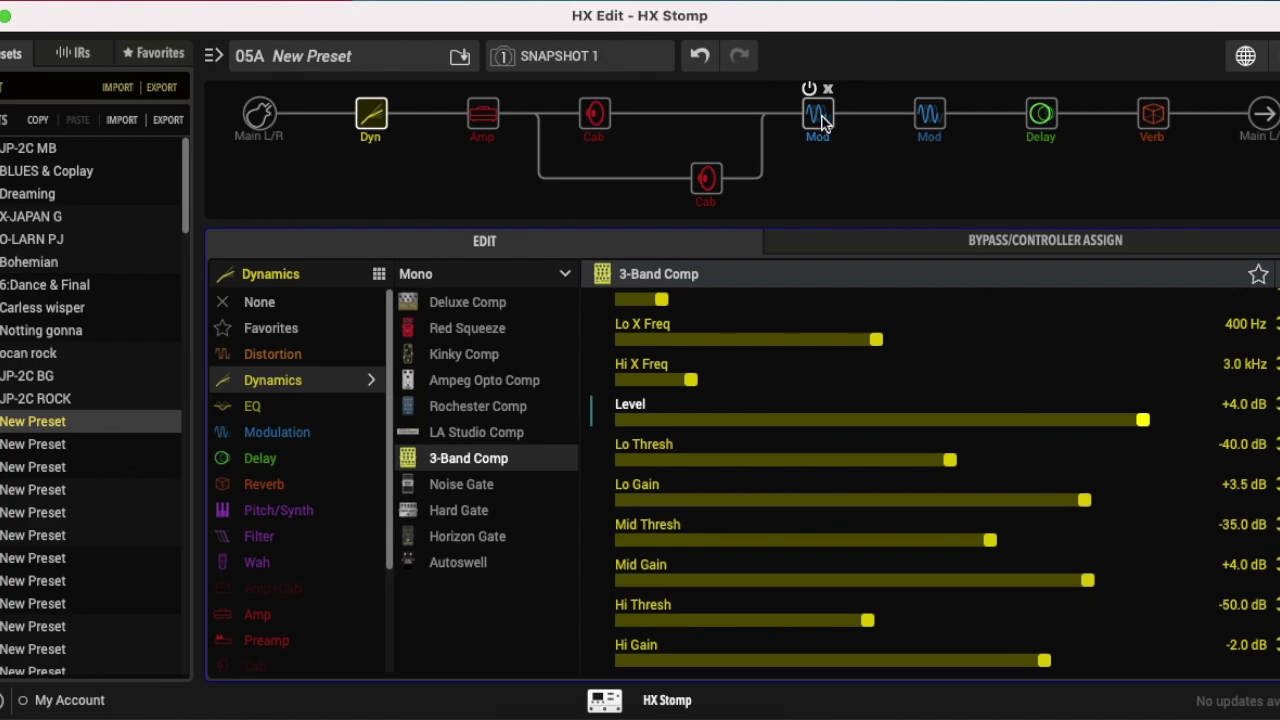
click(640, 72)
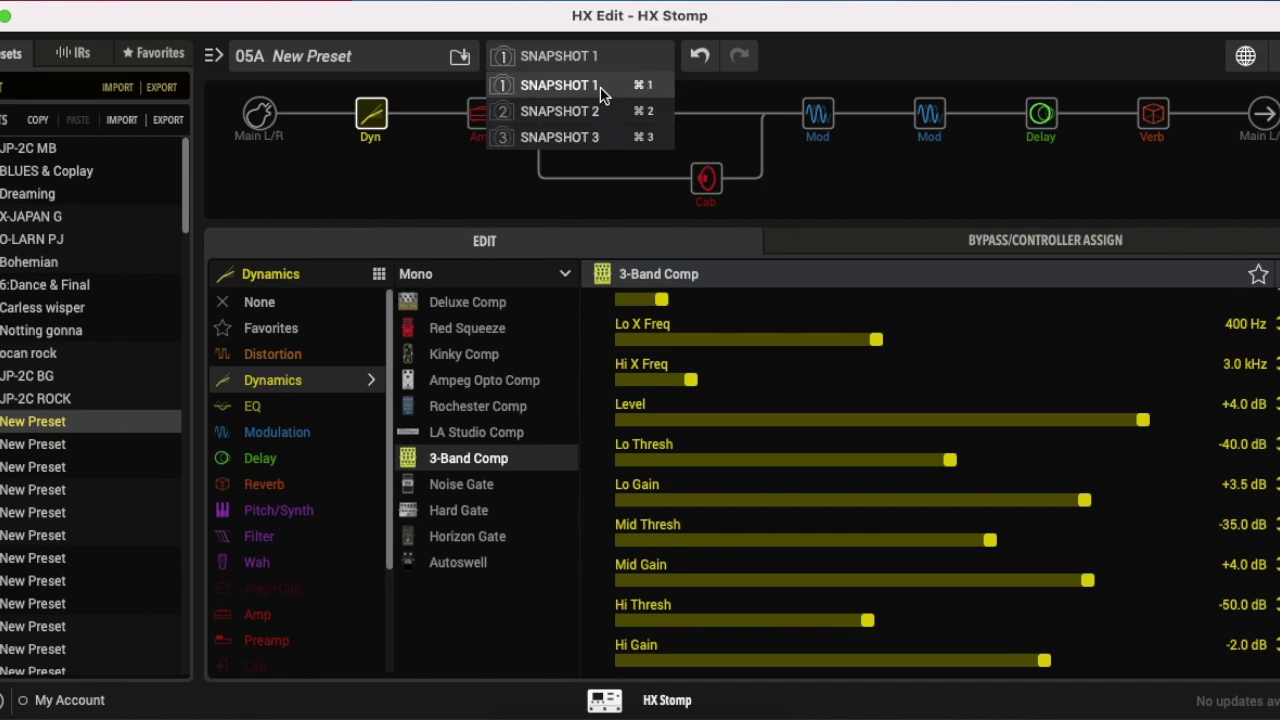
click(847, 55)
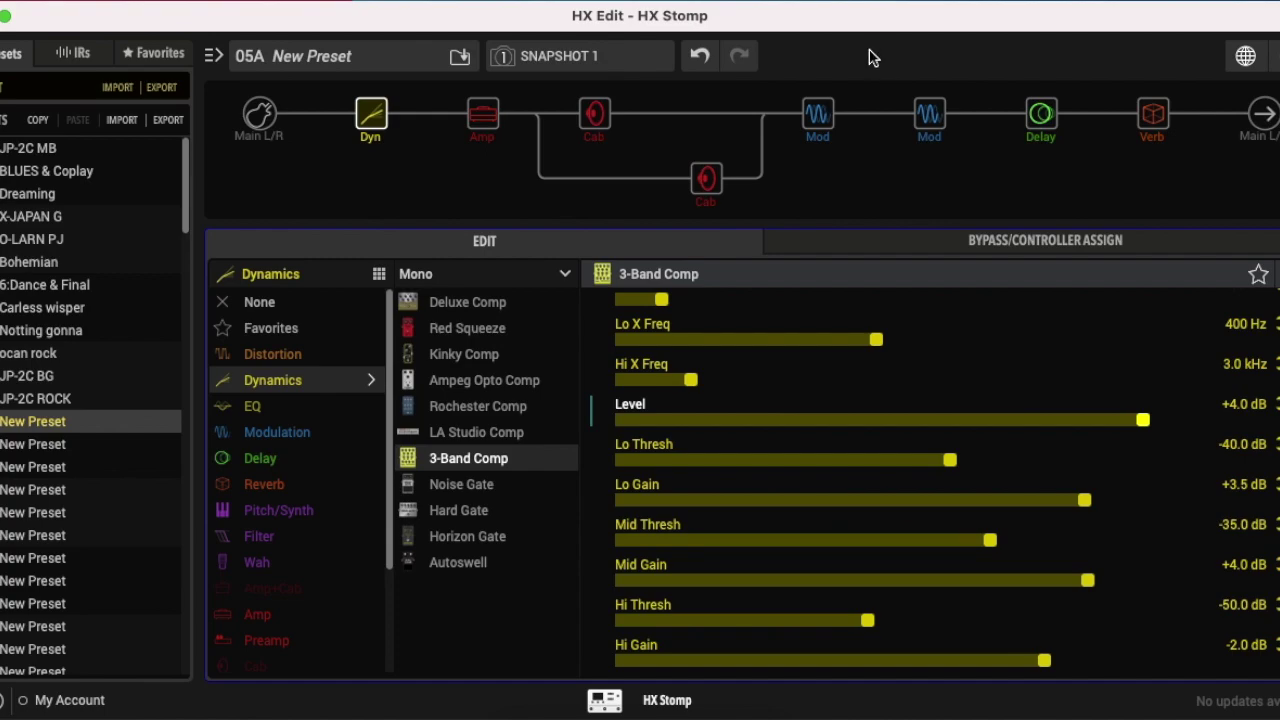
mouse_move(508, 127)
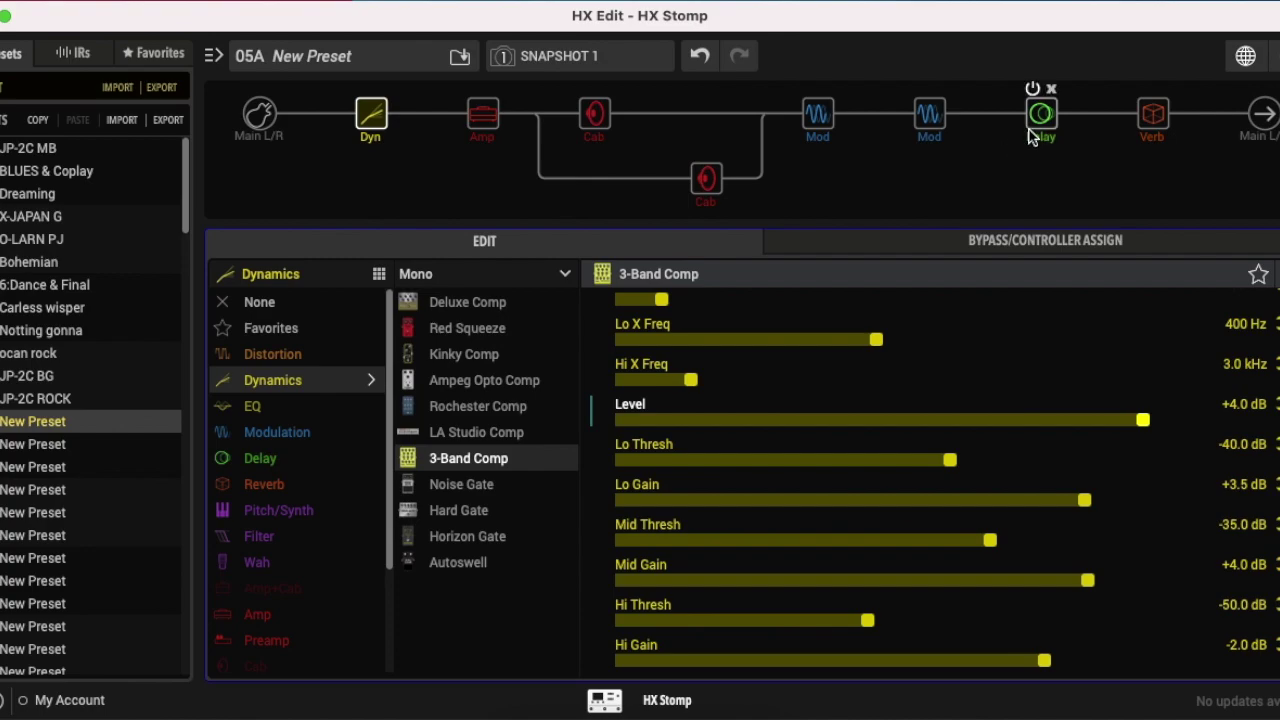
click(500, 127)
scroll(1181, 413, down, 3)
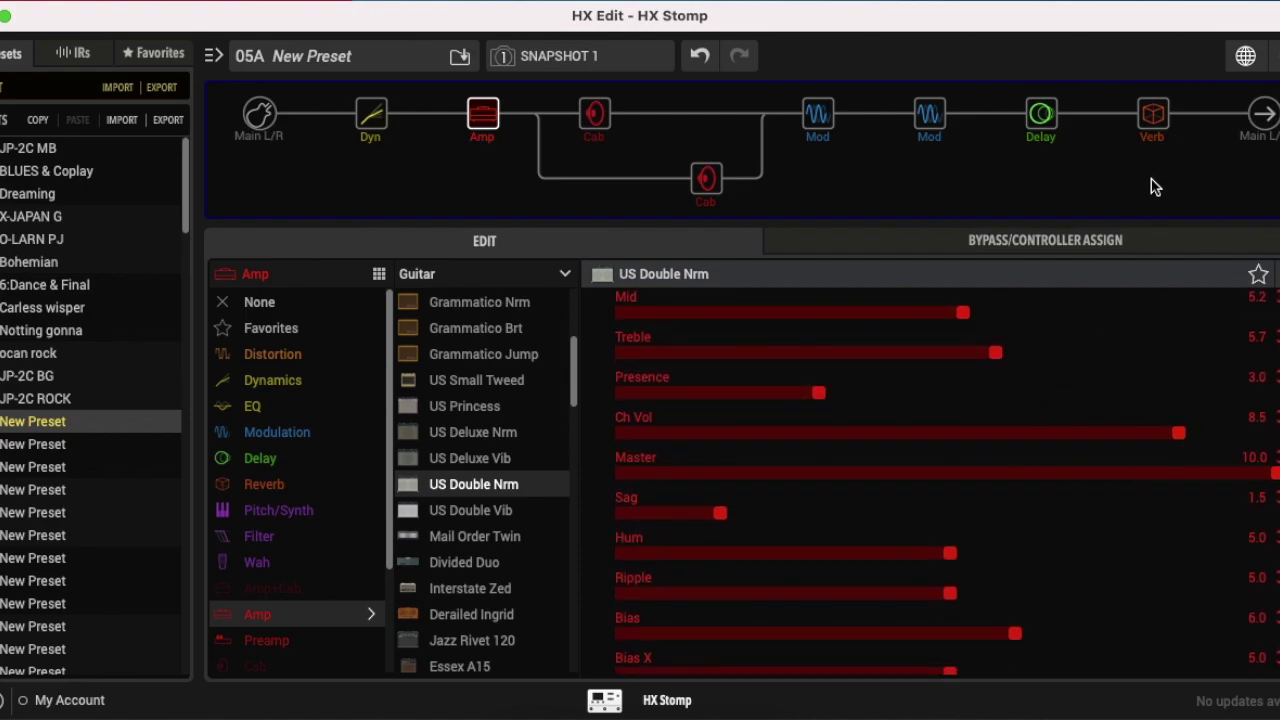
View the controller options, including Snapshots, for the Main L/R output's Level without assigning one.
click(1257, 120)
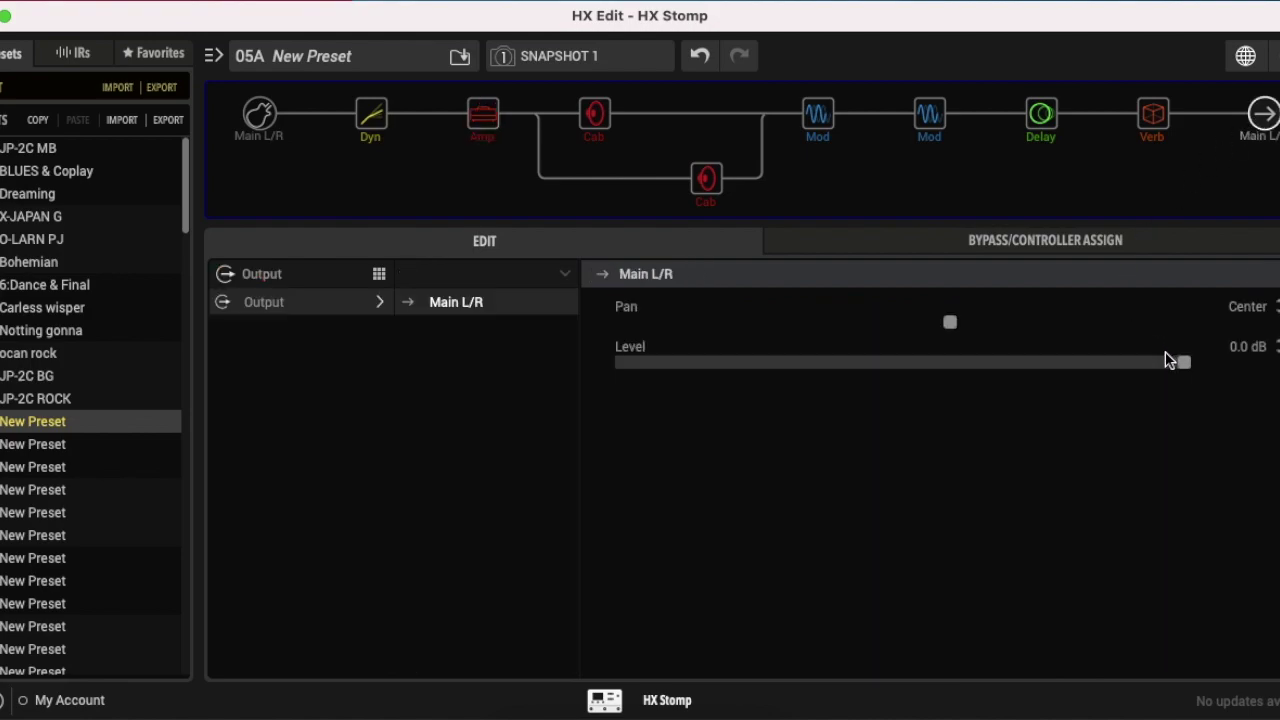
right_click(640, 348)
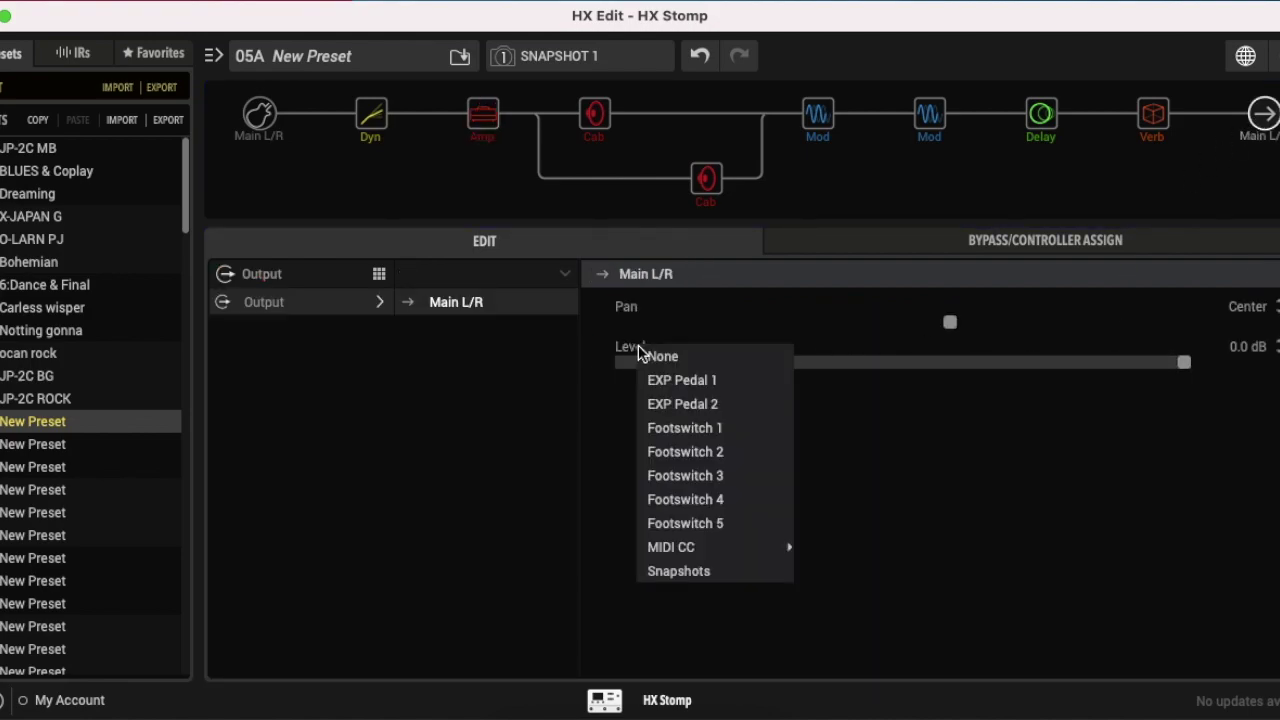
mouse_move(750, 567)
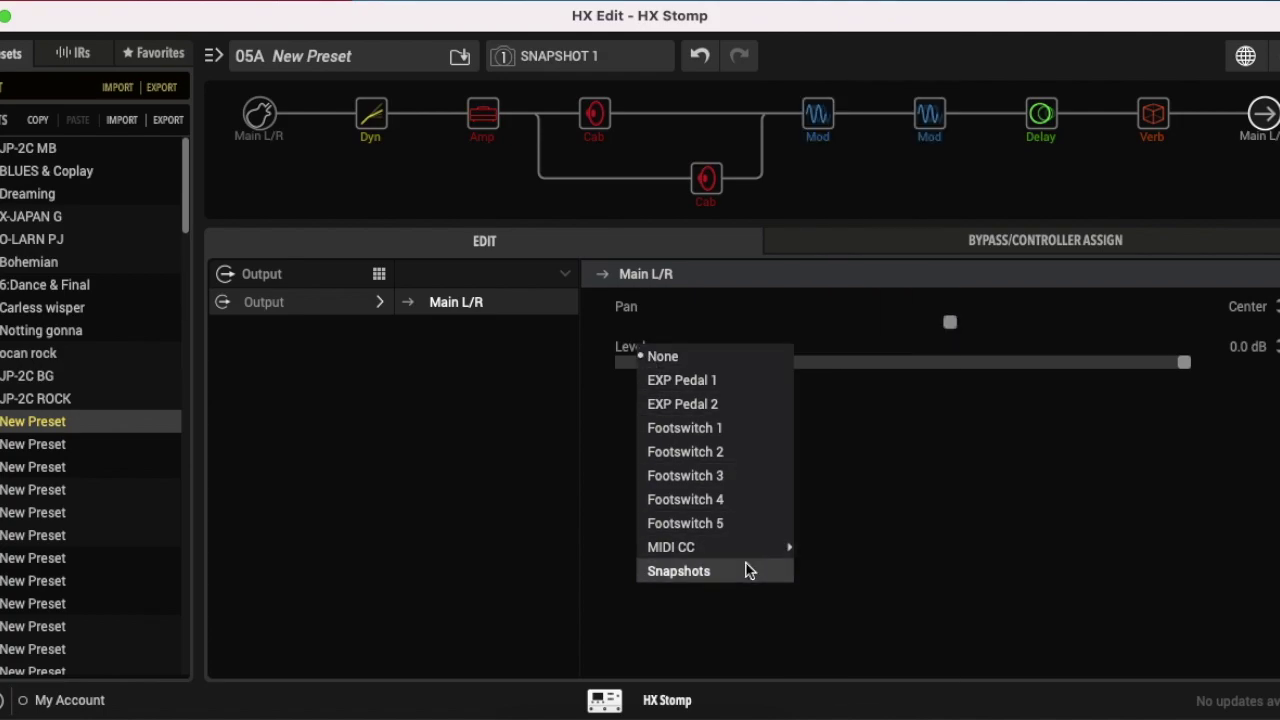
click(610, 492)
mouse_move(757, 182)
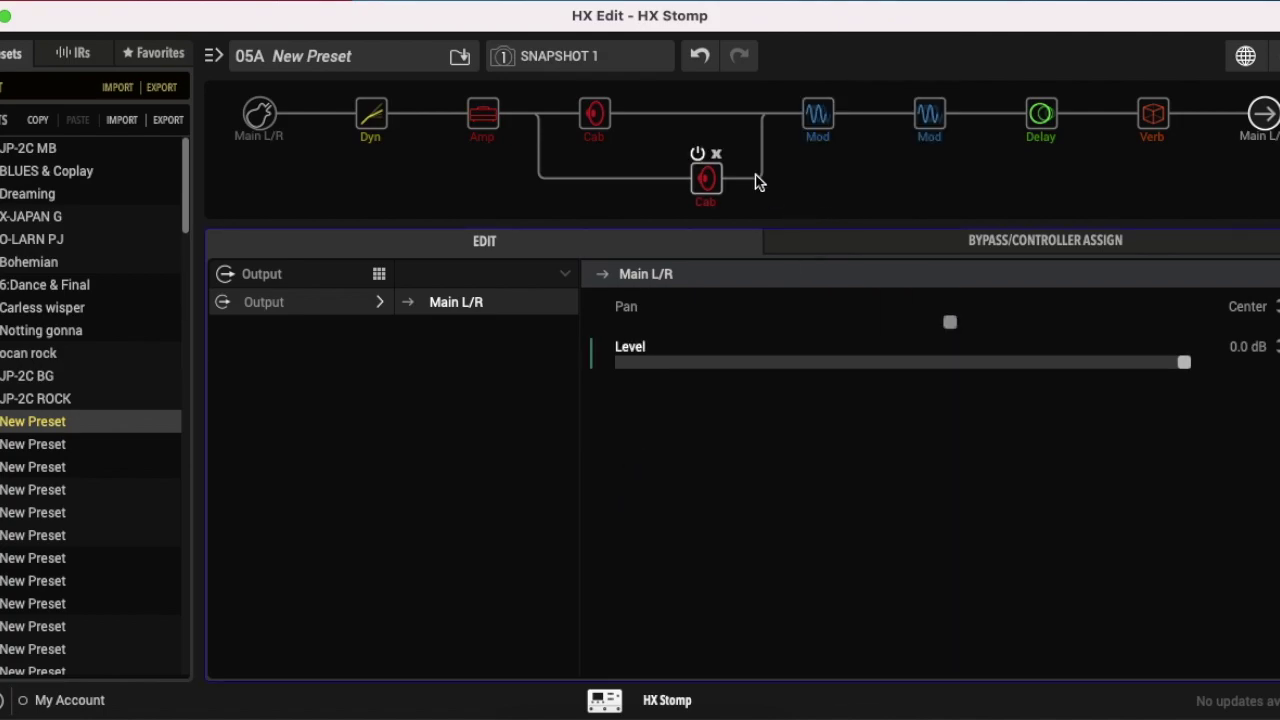
Open the Command Center and assign the HX Snapshot command to Footswitch 1.
click(484, 116)
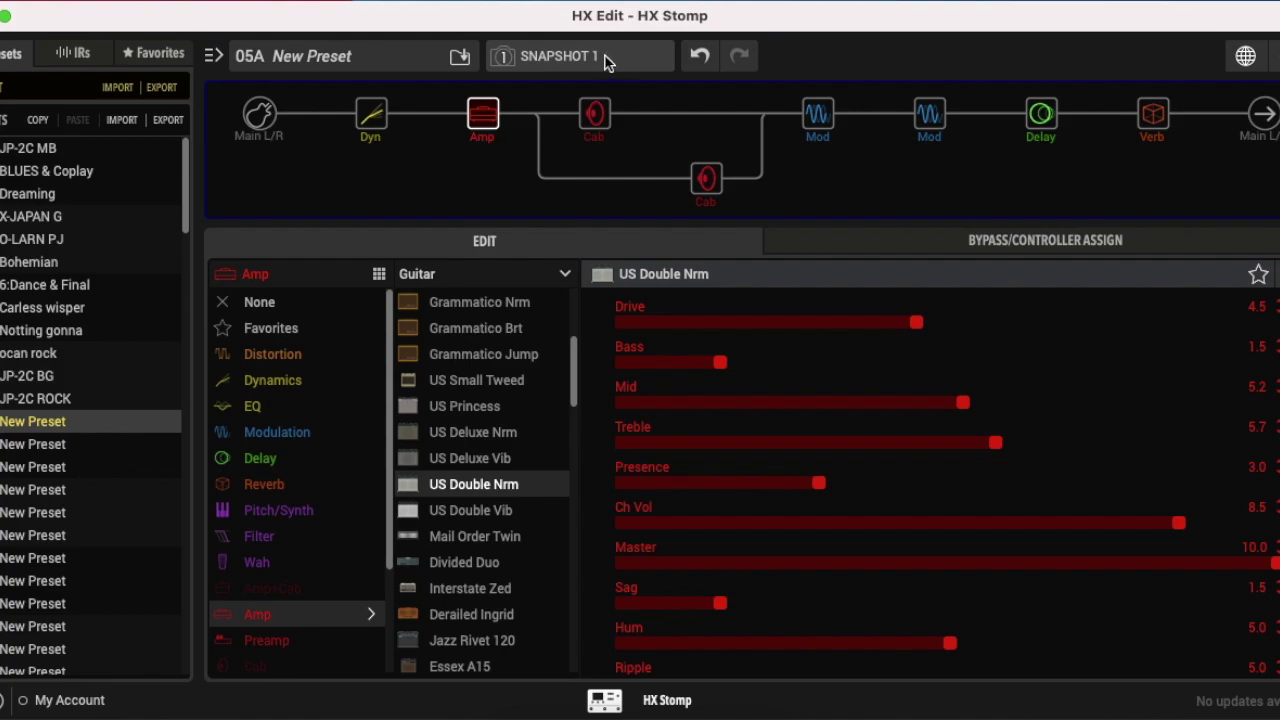
click(300, 2)
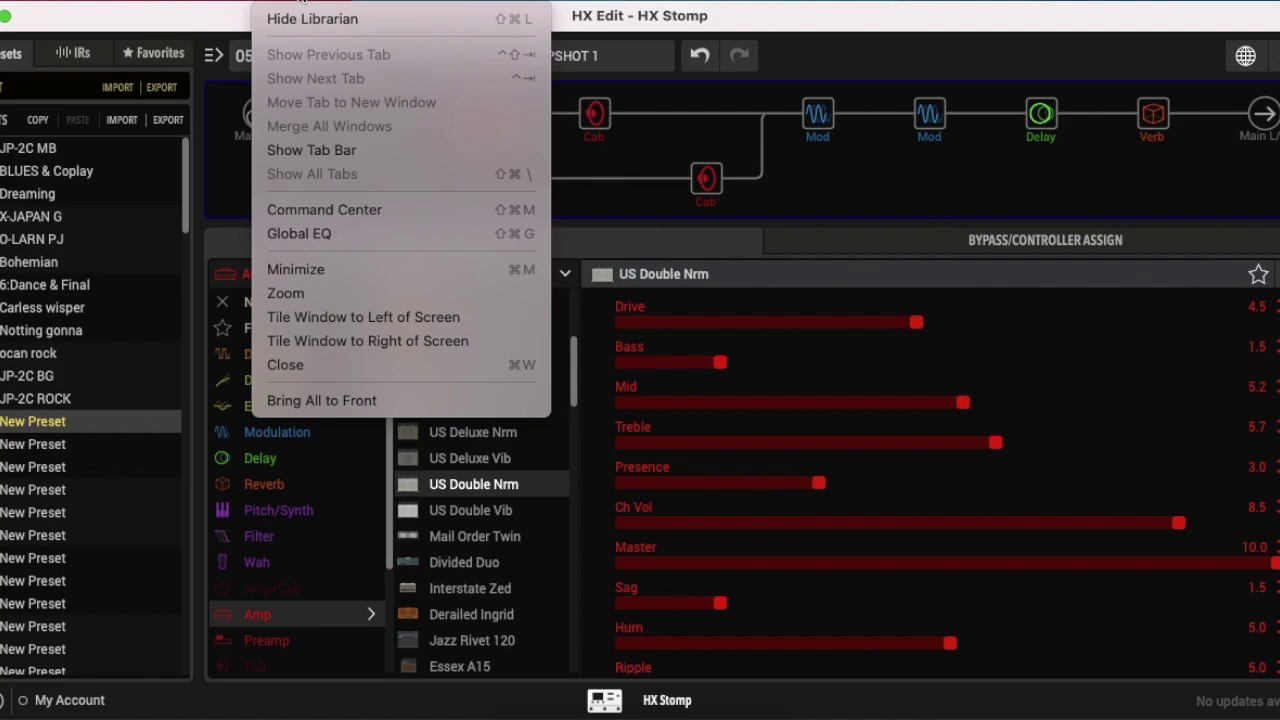
click(357, 212)
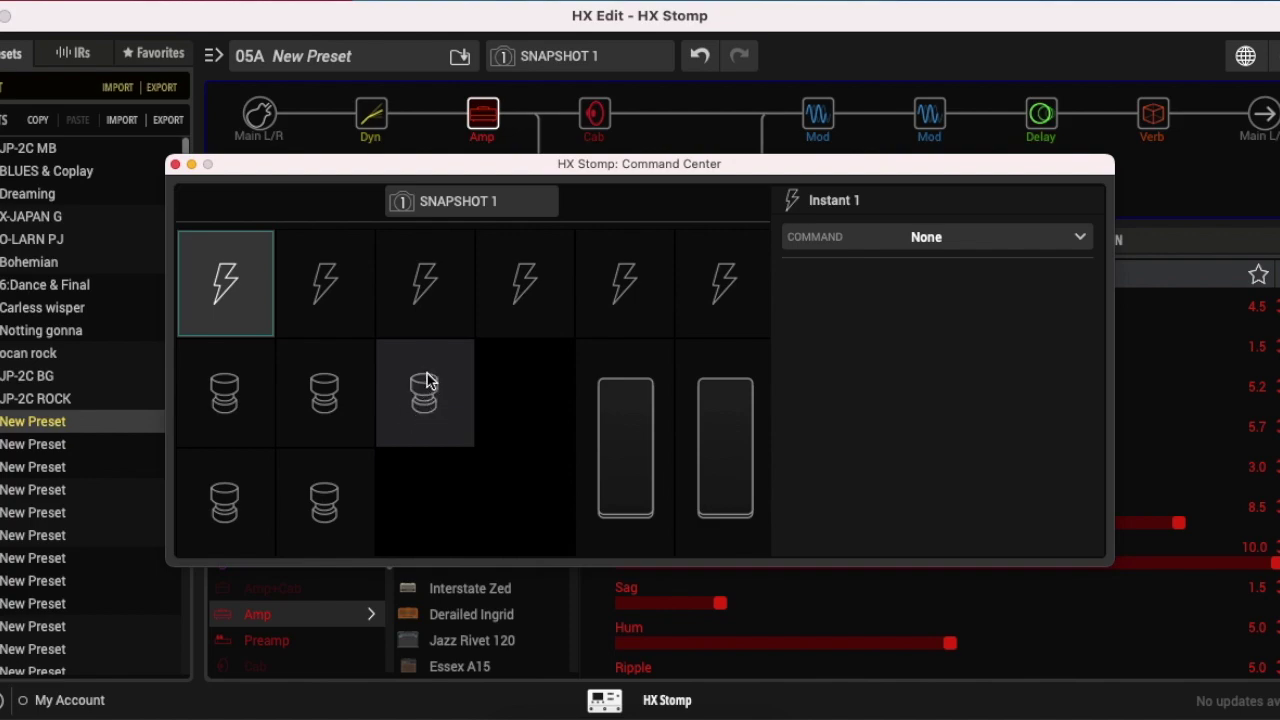
click(240, 393)
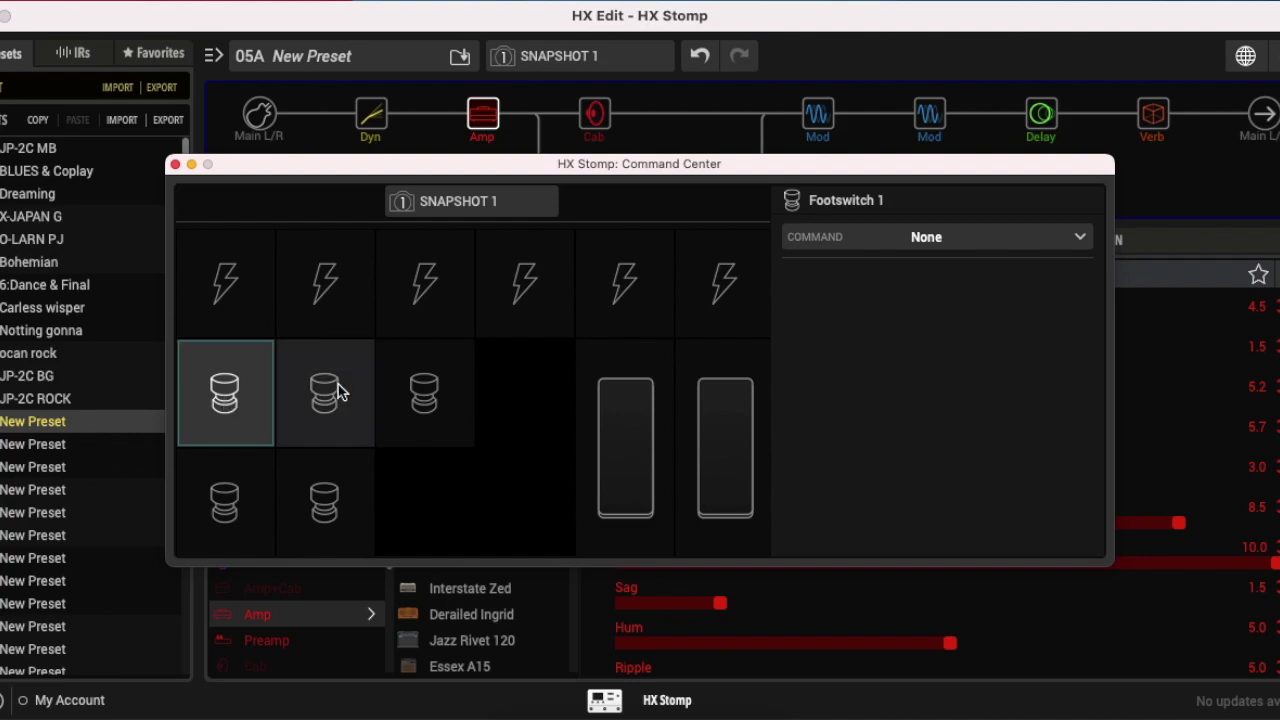
click(957, 246)
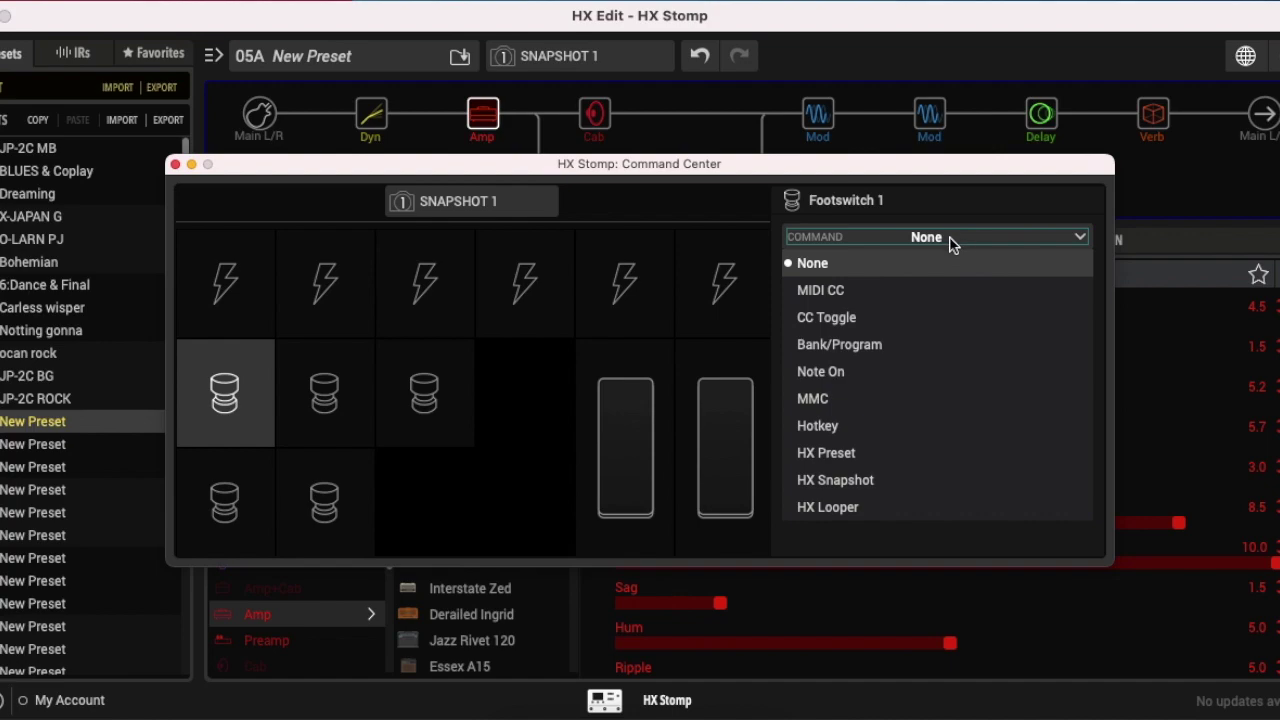
click(840, 489)
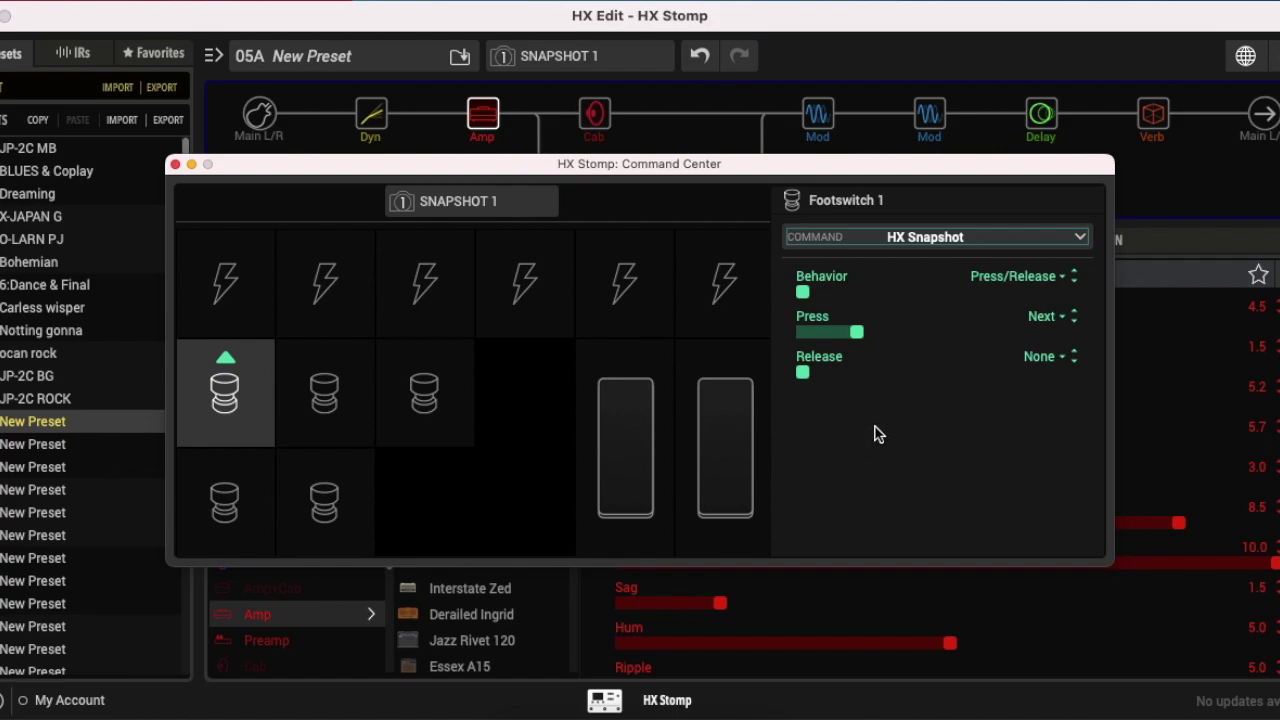
In Snapshot 1, set Footswitch 1's Press action to SNAPSHOT 2.
click(1048, 318)
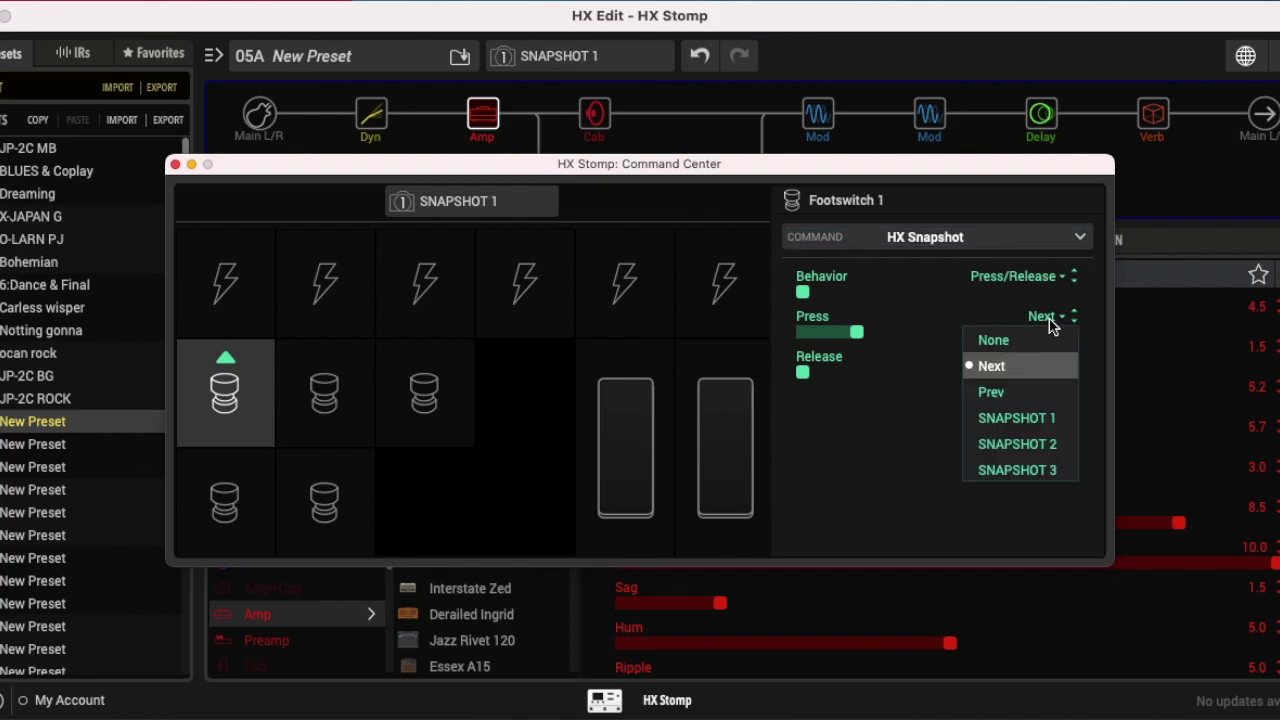
click(1034, 425)
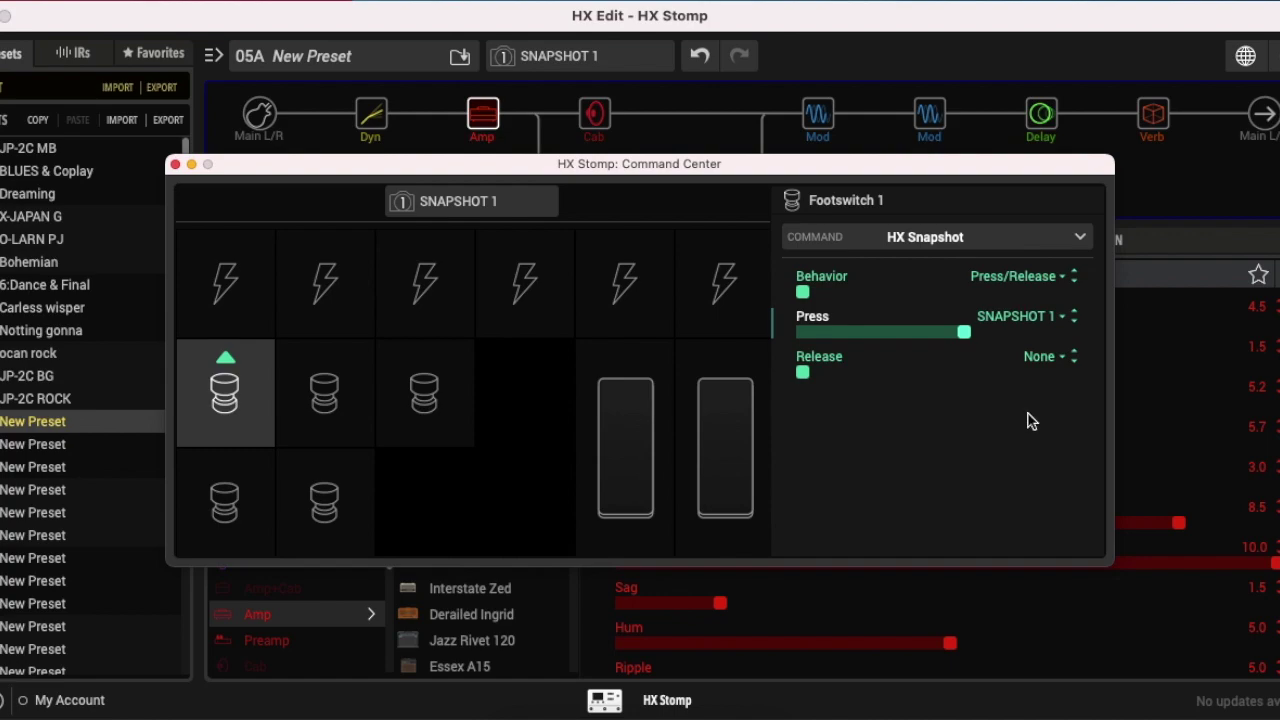
click(1064, 317)
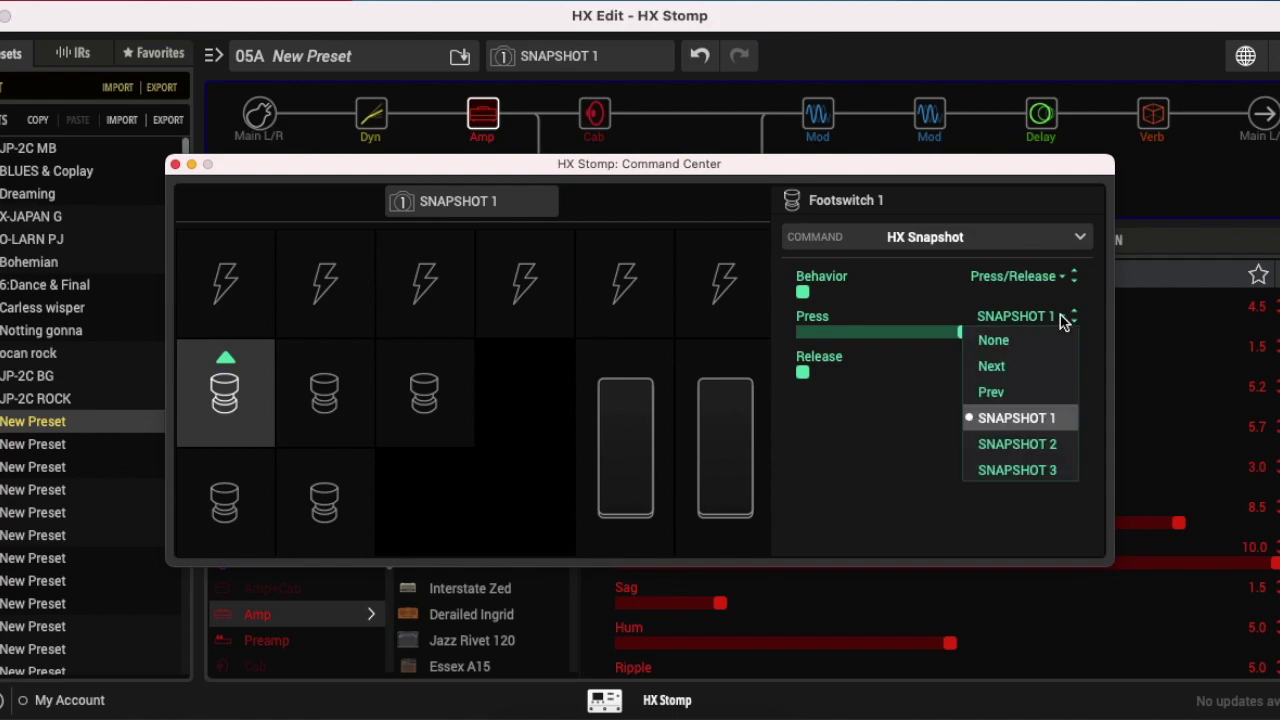
click(1030, 443)
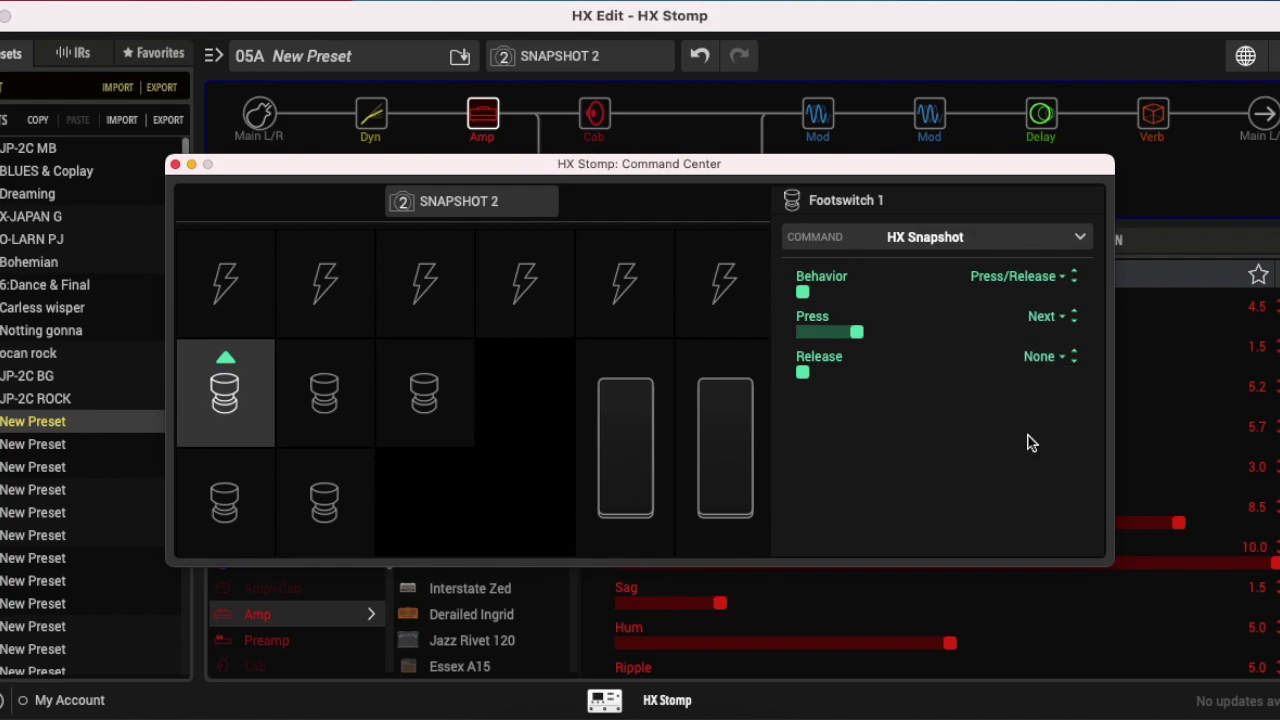
In Snapshots 3 and 2, set Footswitch 1's Press action to SNAPSHOT 1 and close the Command Center.
click(1047, 326)
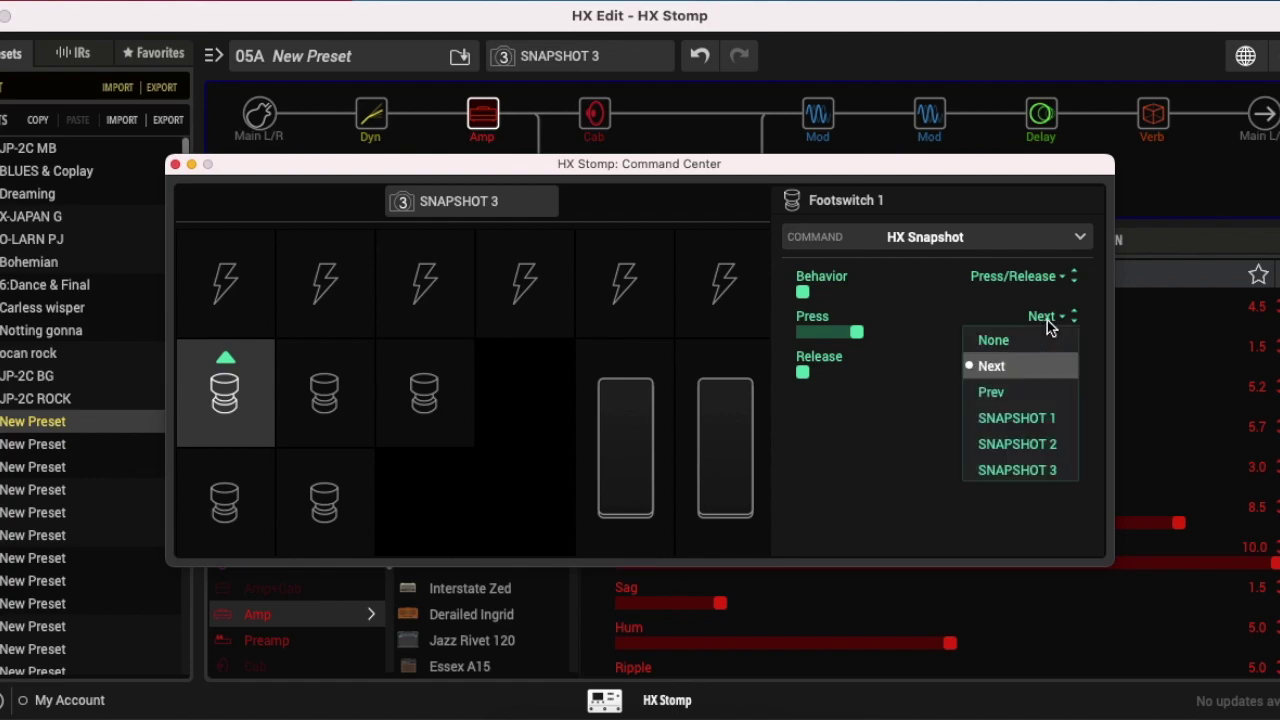
click(1040, 416)
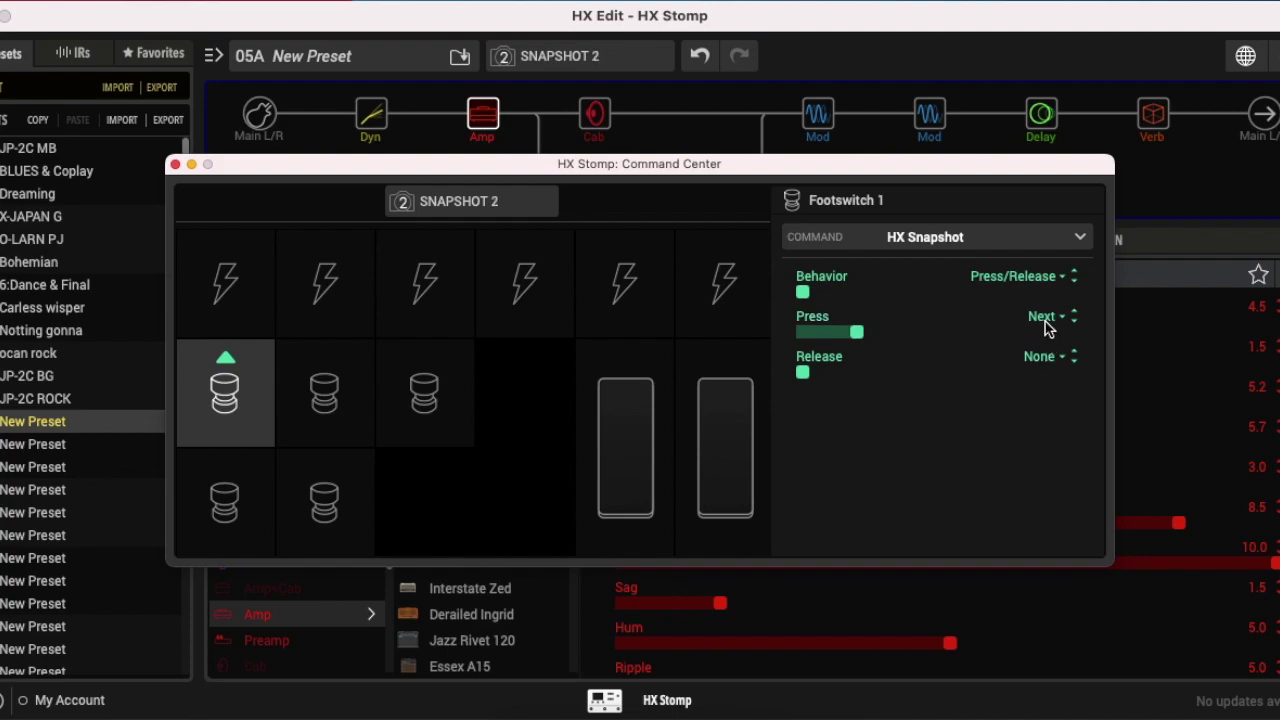
click(1047, 326)
click(1037, 418)
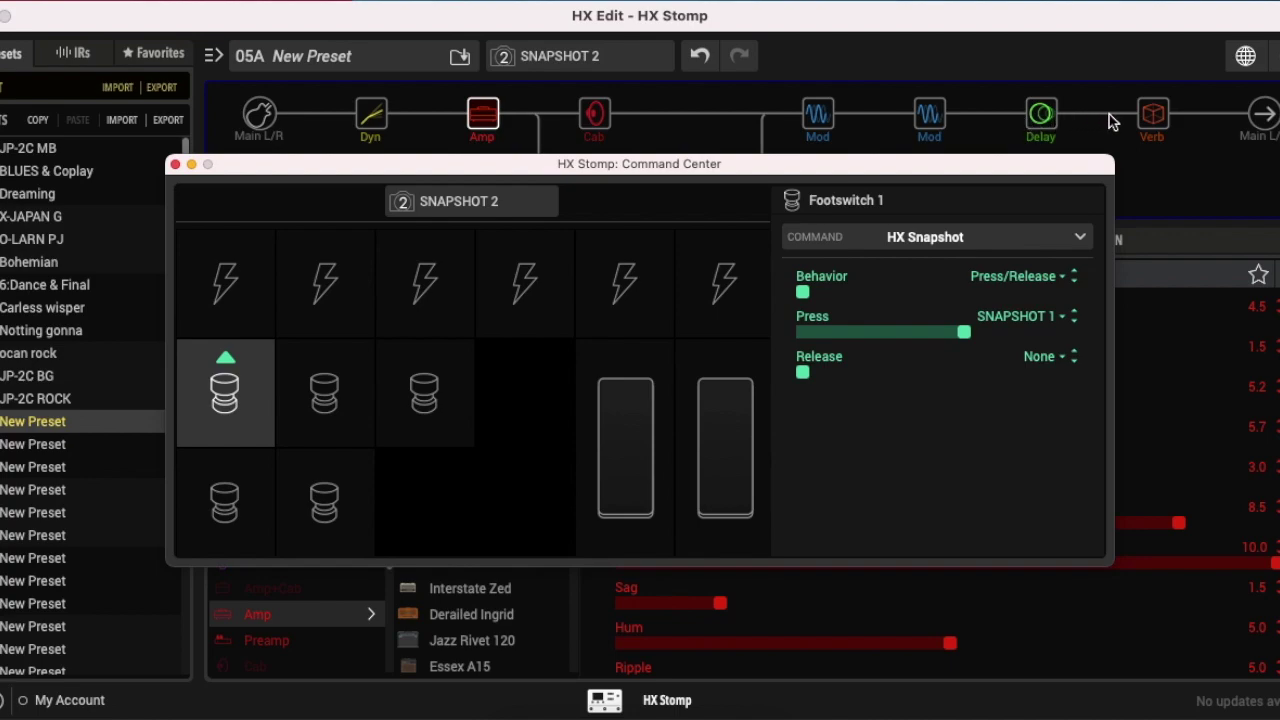
drag(986, 166, 1012, 207)
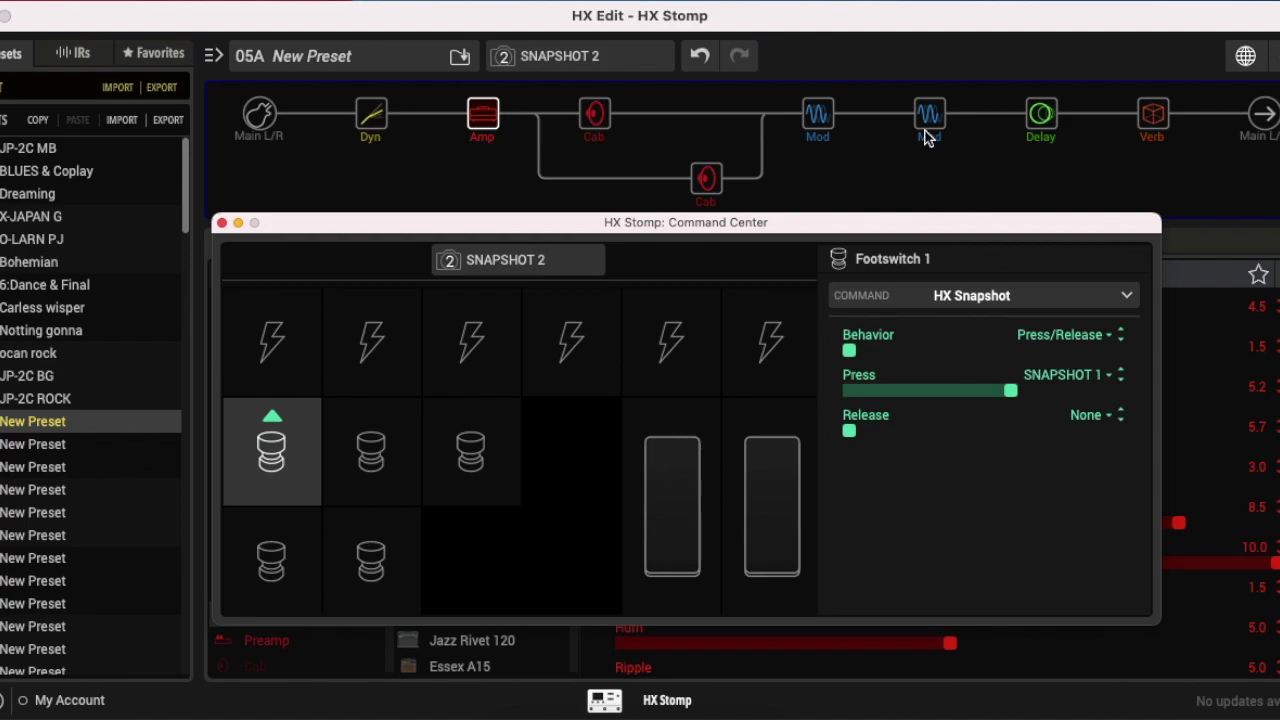
click(222, 223)
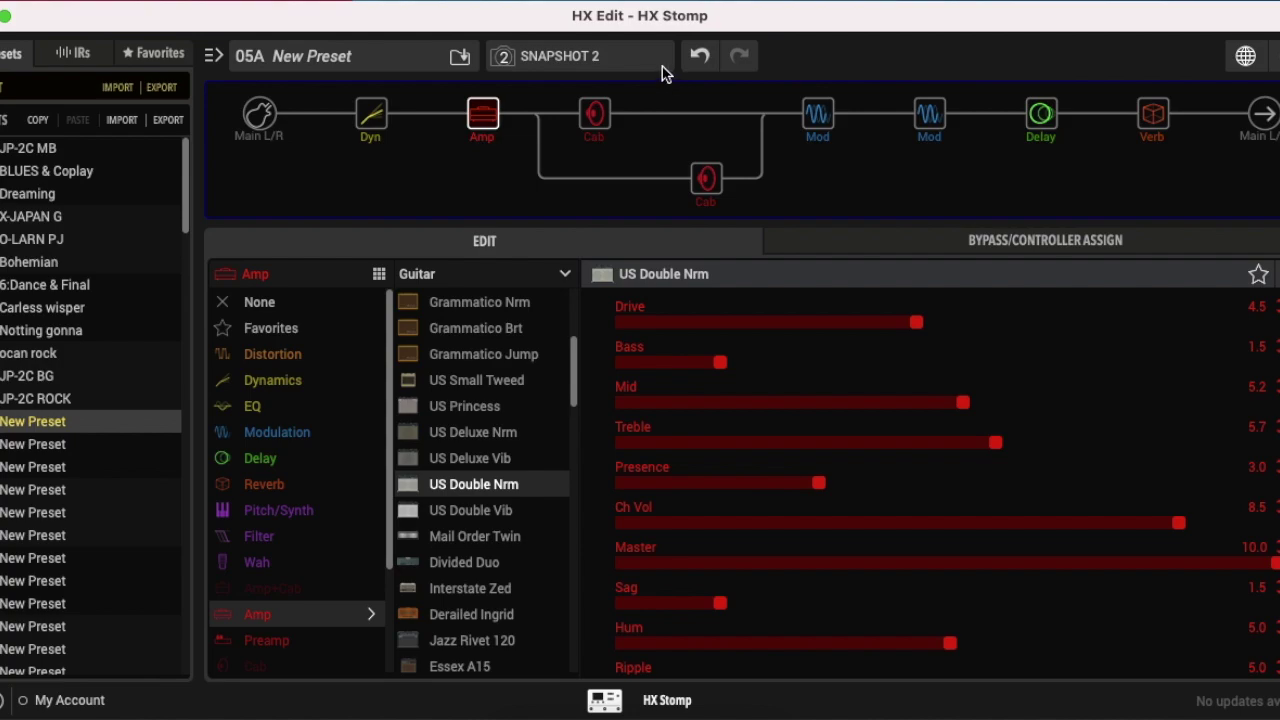
In Snapshot 2, bypass the delay block and the first modulation block after the cabs.
mouse_move(1036, 92)
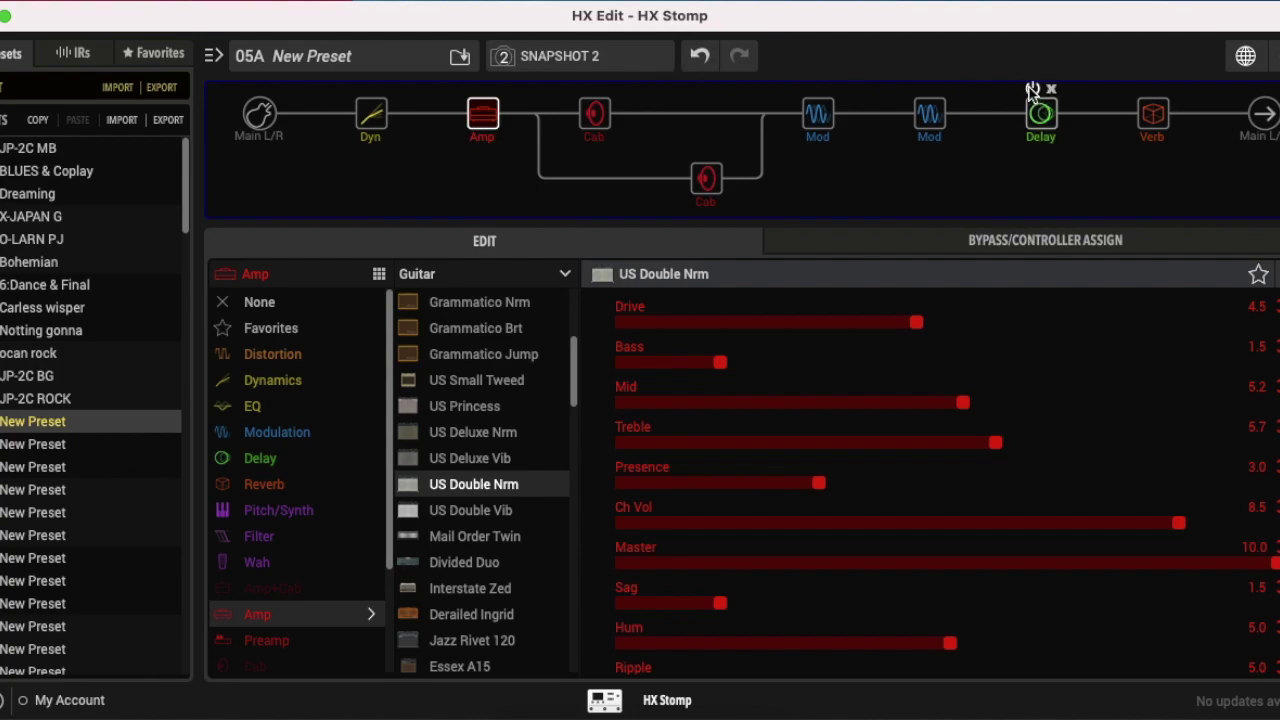
mouse_move(812, 96)
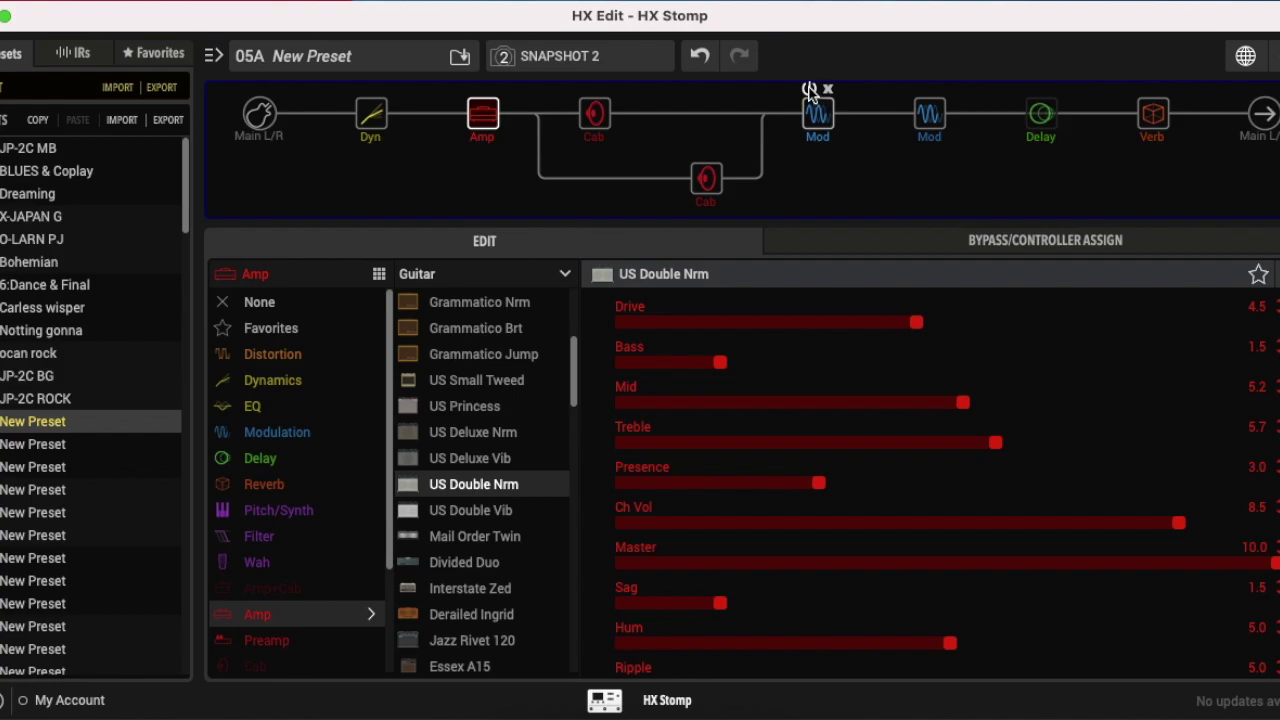
click(810, 90)
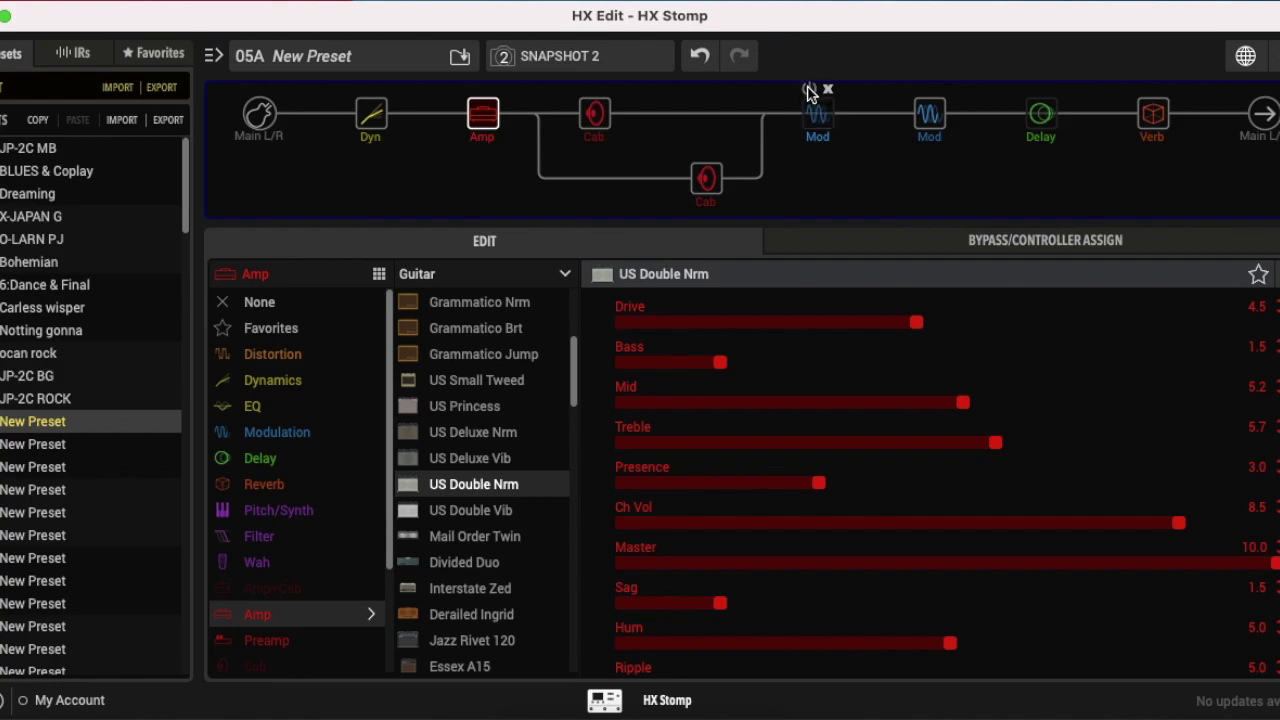
mouse_move(1022, 120)
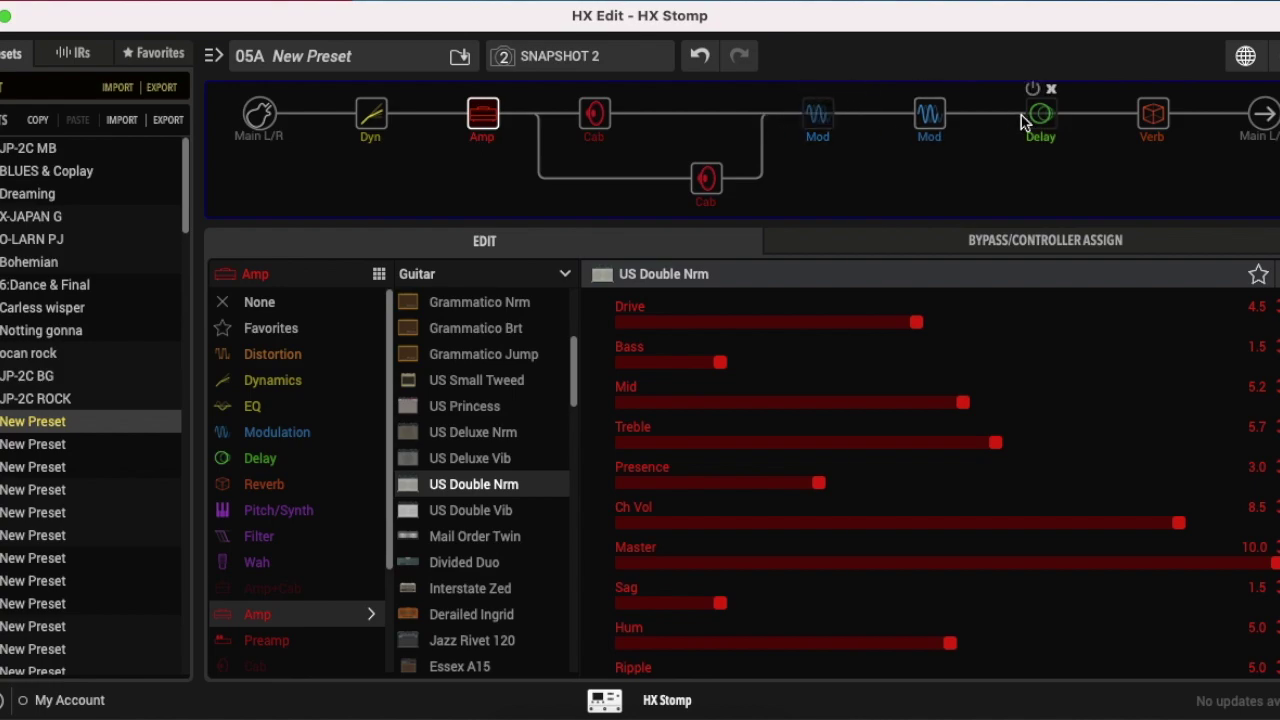
Re-enable the first modulation and delay blocks in Snapshot 2, and bypass both of them in Snapshot 1.
click(613, 55)
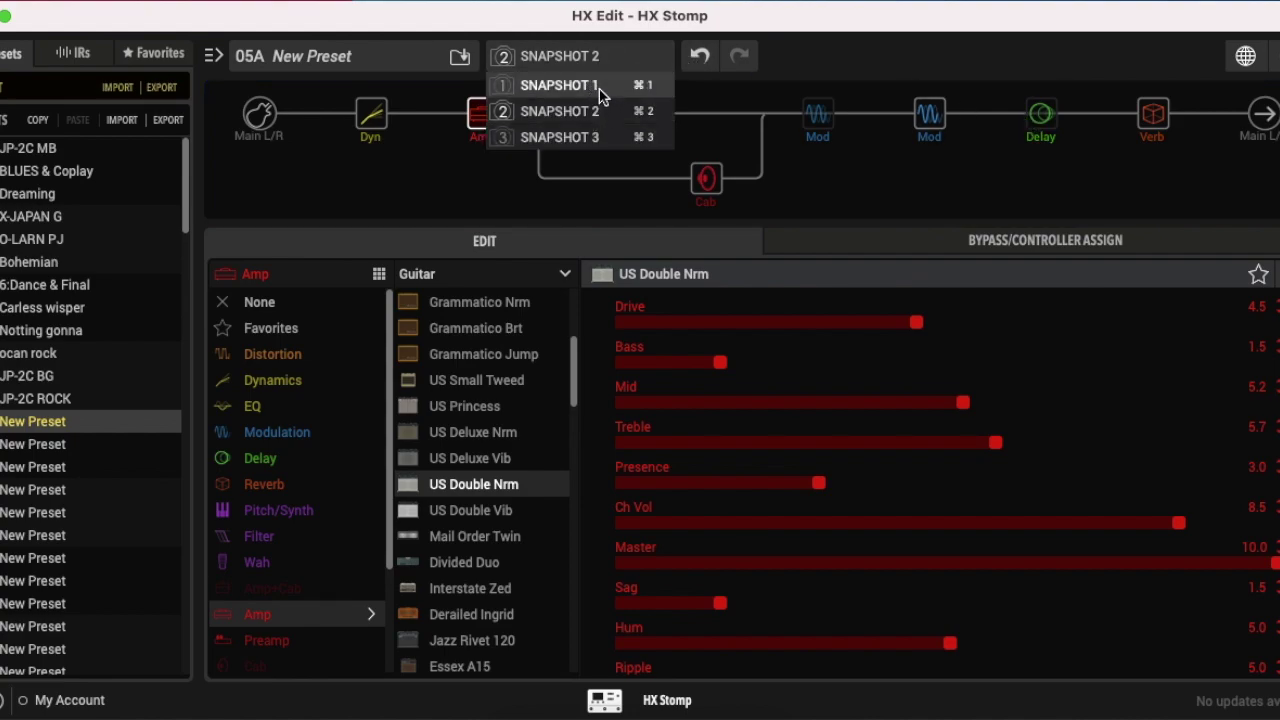
click(978, 52)
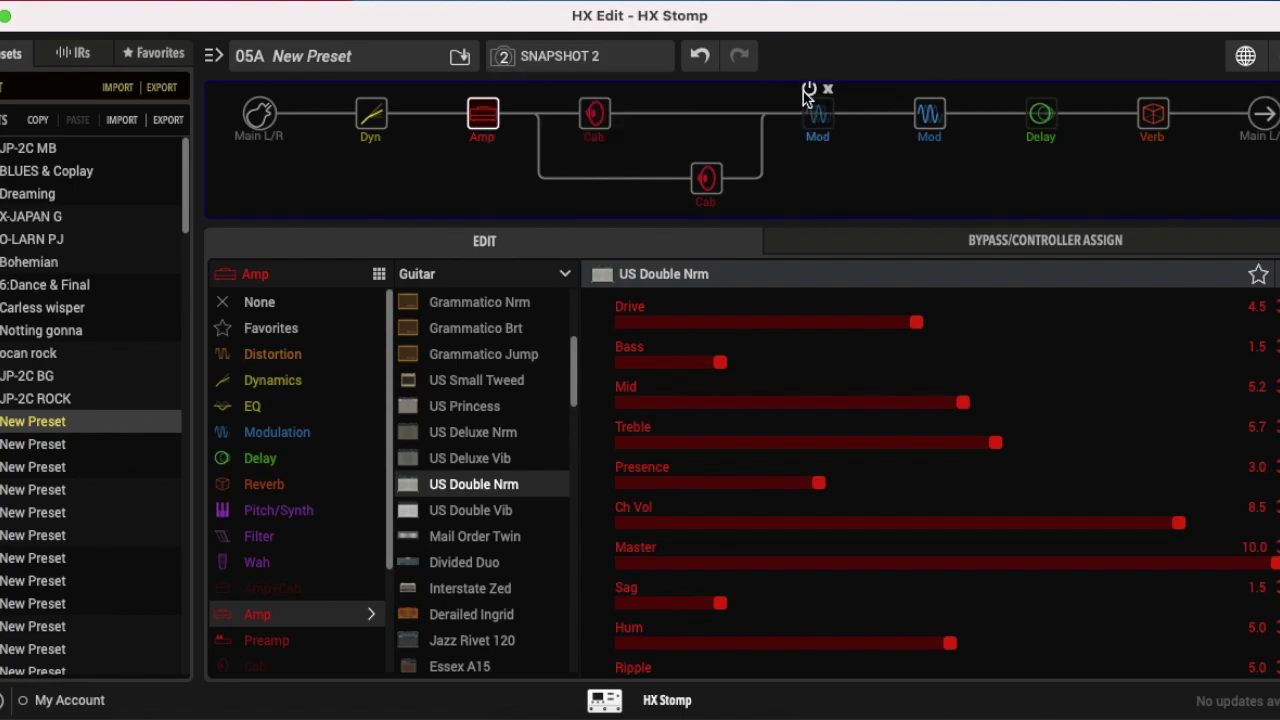
click(598, 56)
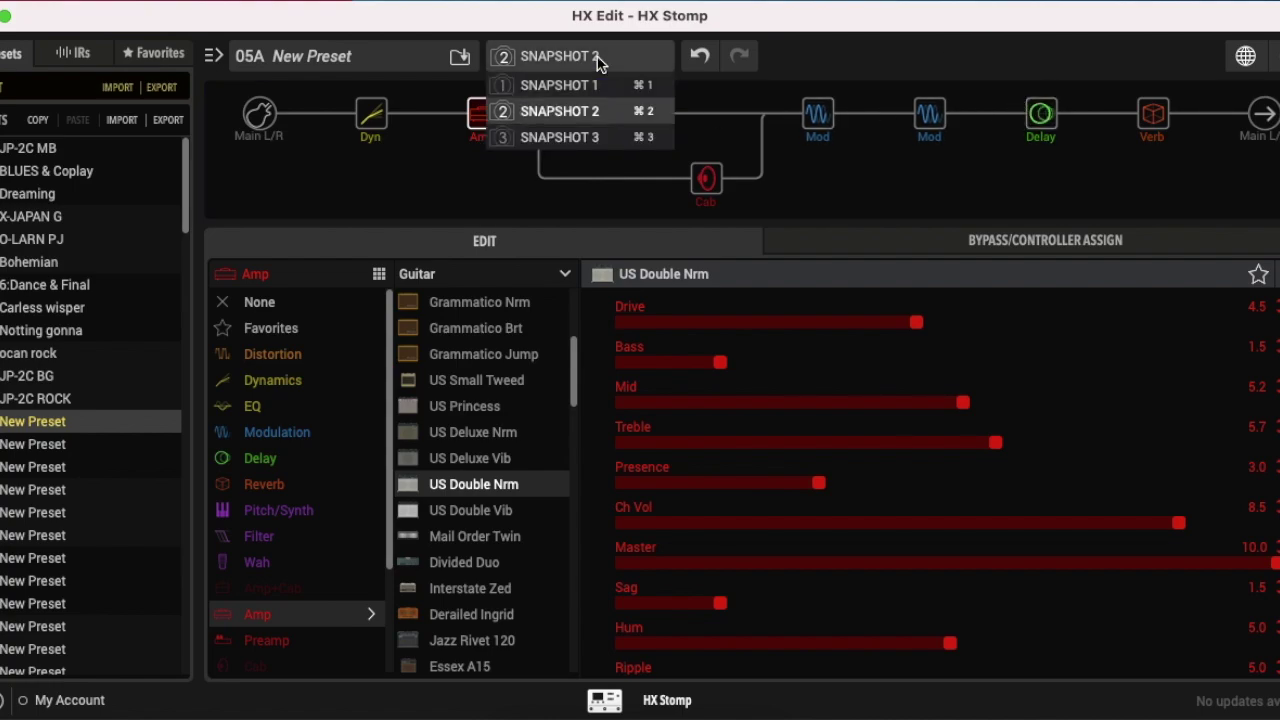
click(604, 87)
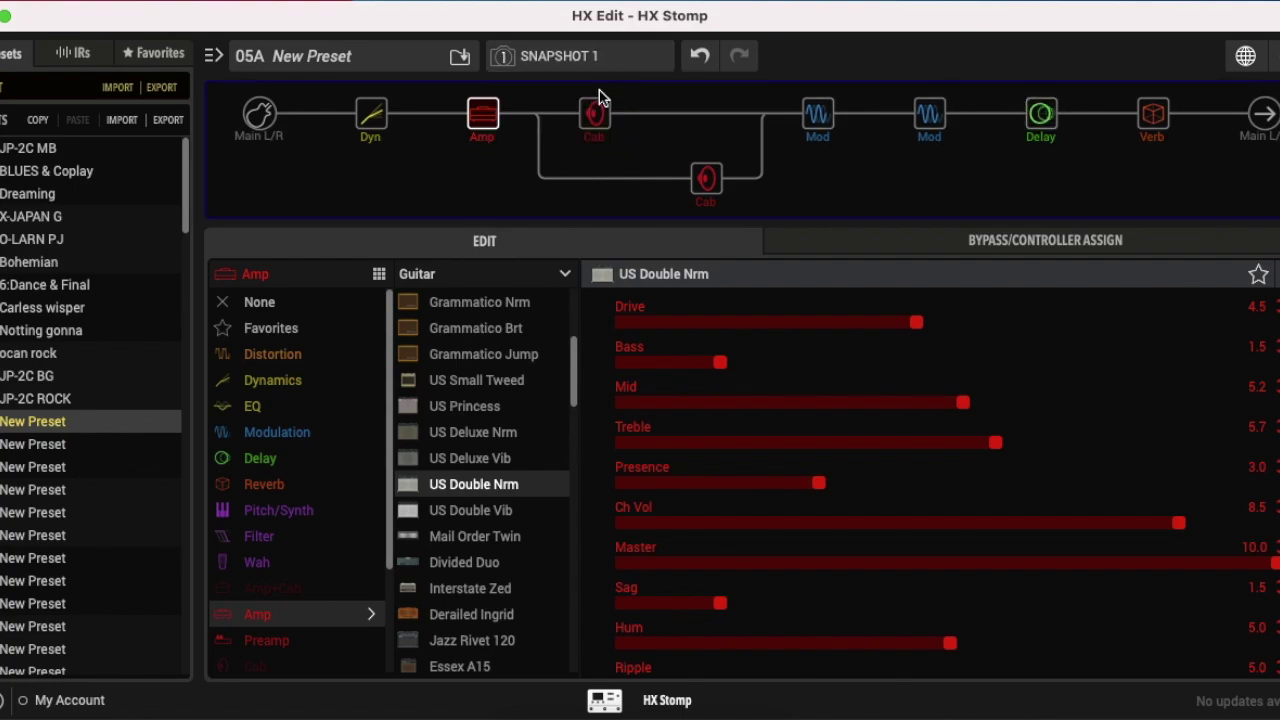
click(807, 89)
click(1034, 89)
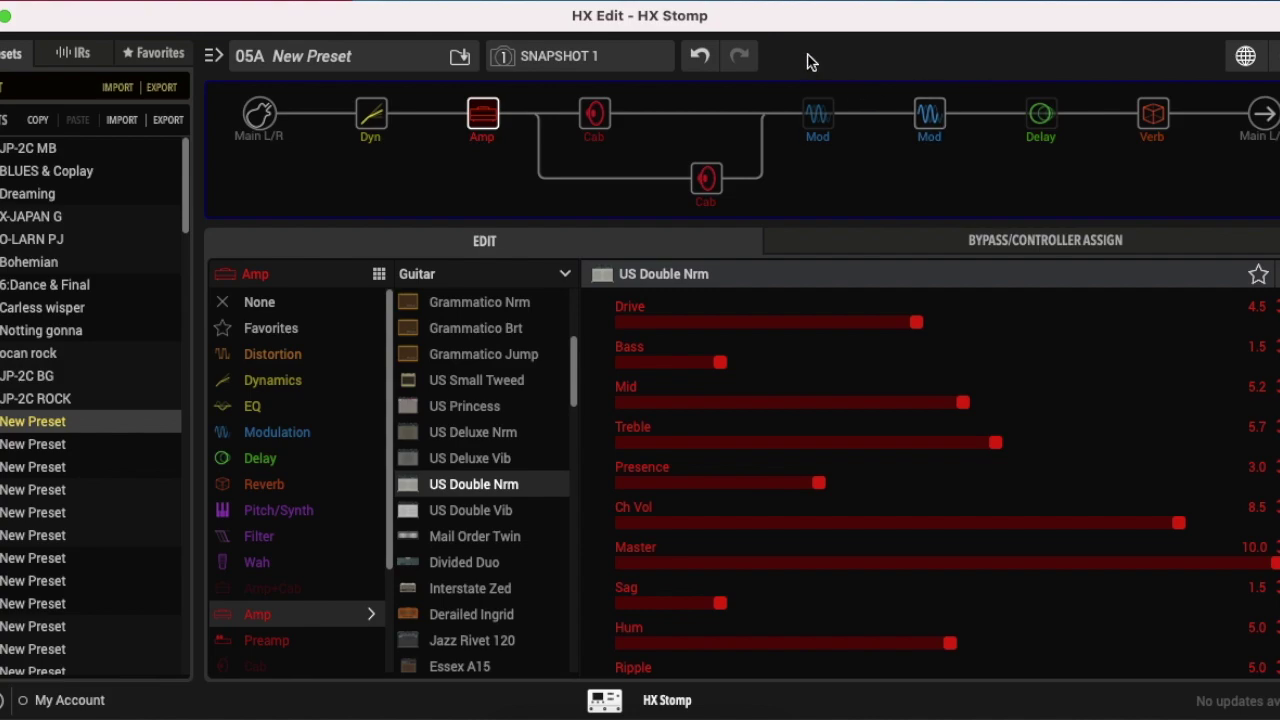
Switch to Snapshot 2 and assign the first modulation block's bypass to Footswitch 2.
click(640, 57)
click(617, 118)
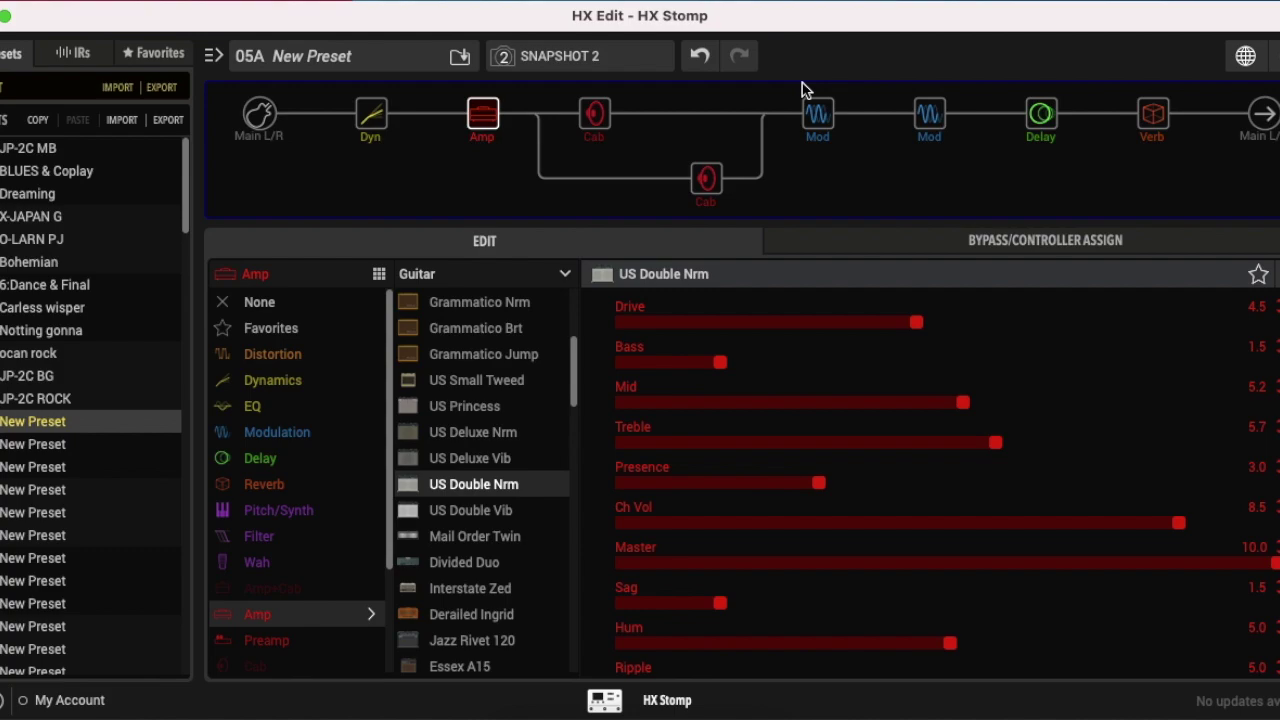
mouse_move(922, 116)
mouse_move(824, 118)
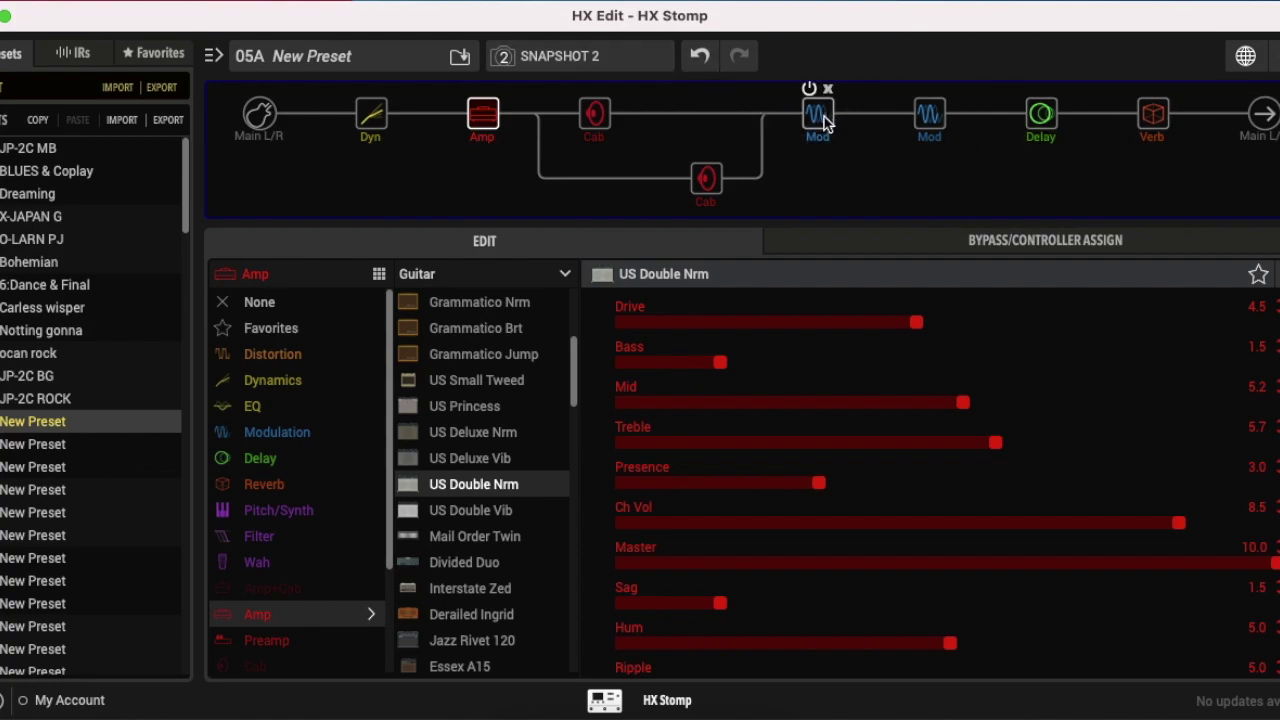
right_click(824, 118)
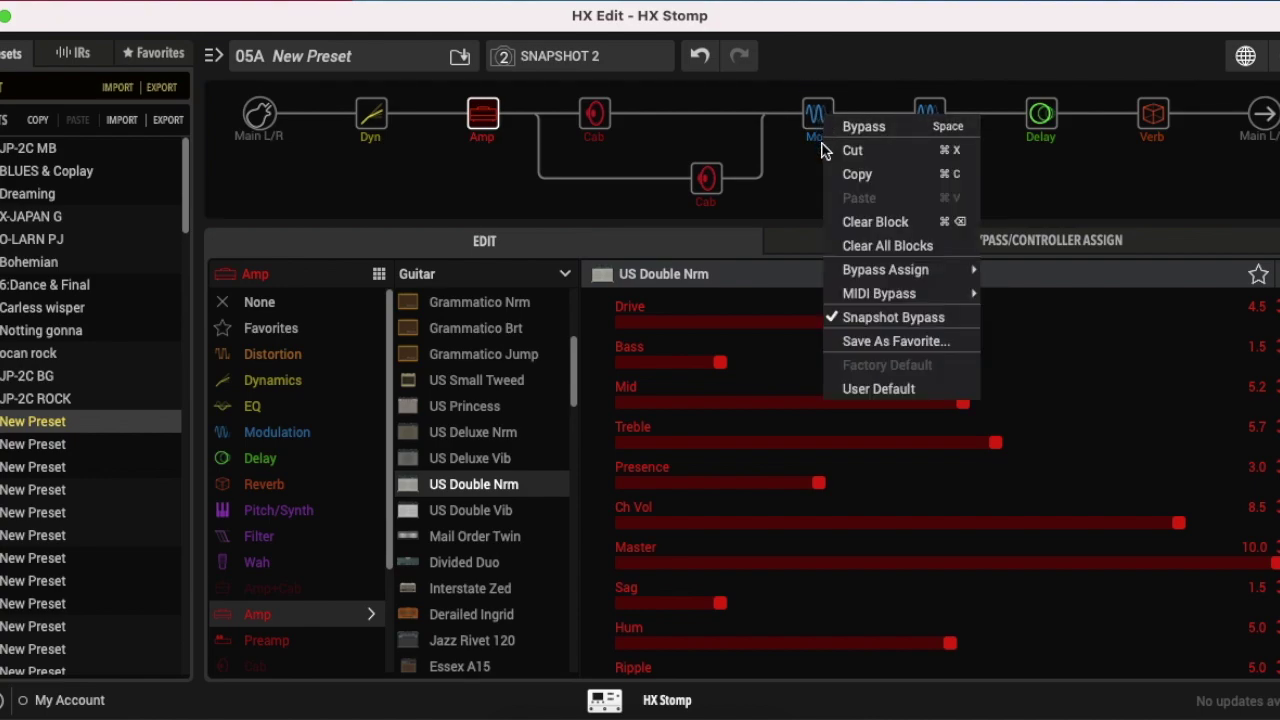
mouse_move(890, 270)
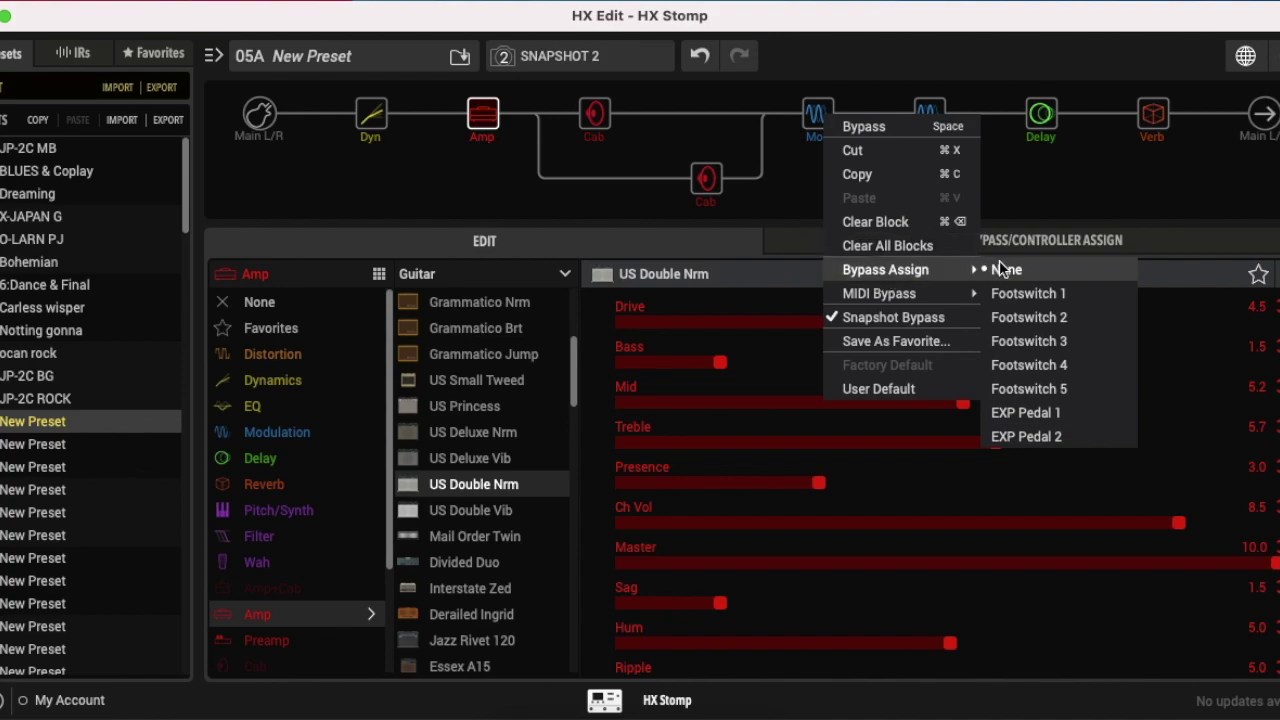
click(1046, 320)
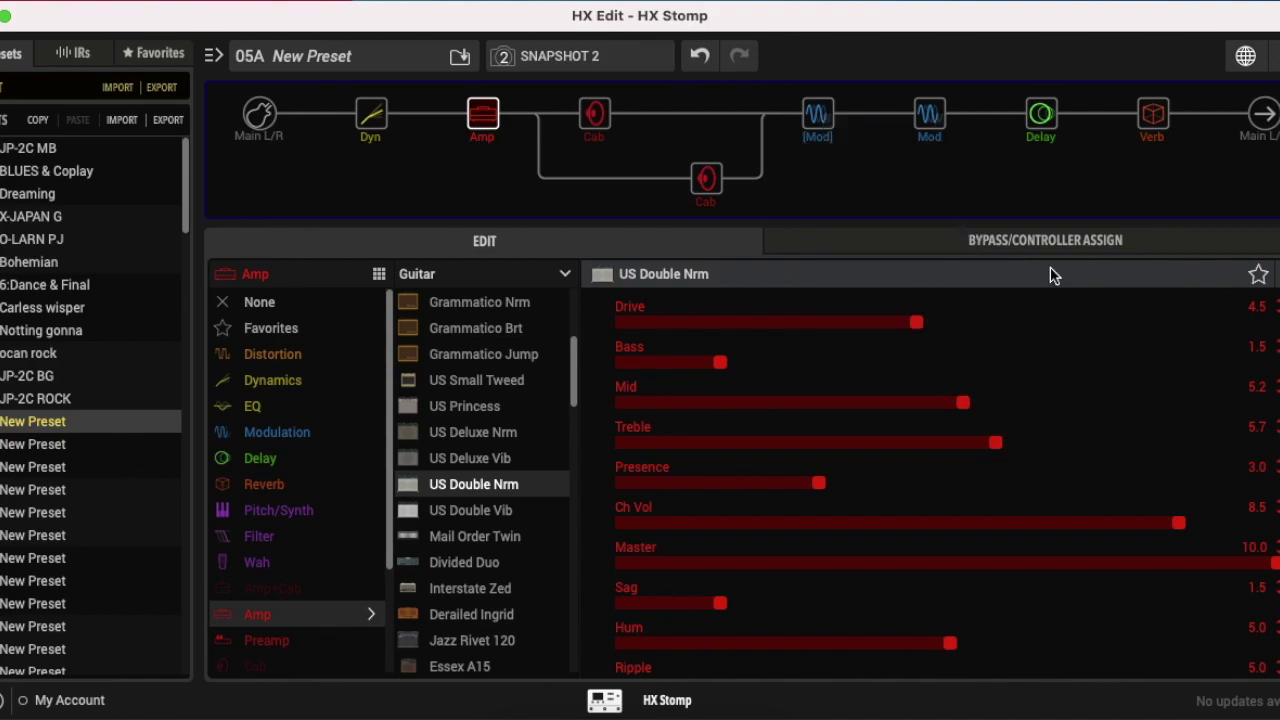
Assign the delay block's bypass to Footswitch 2 and check its bypass assignment.
right_click(1041, 116)
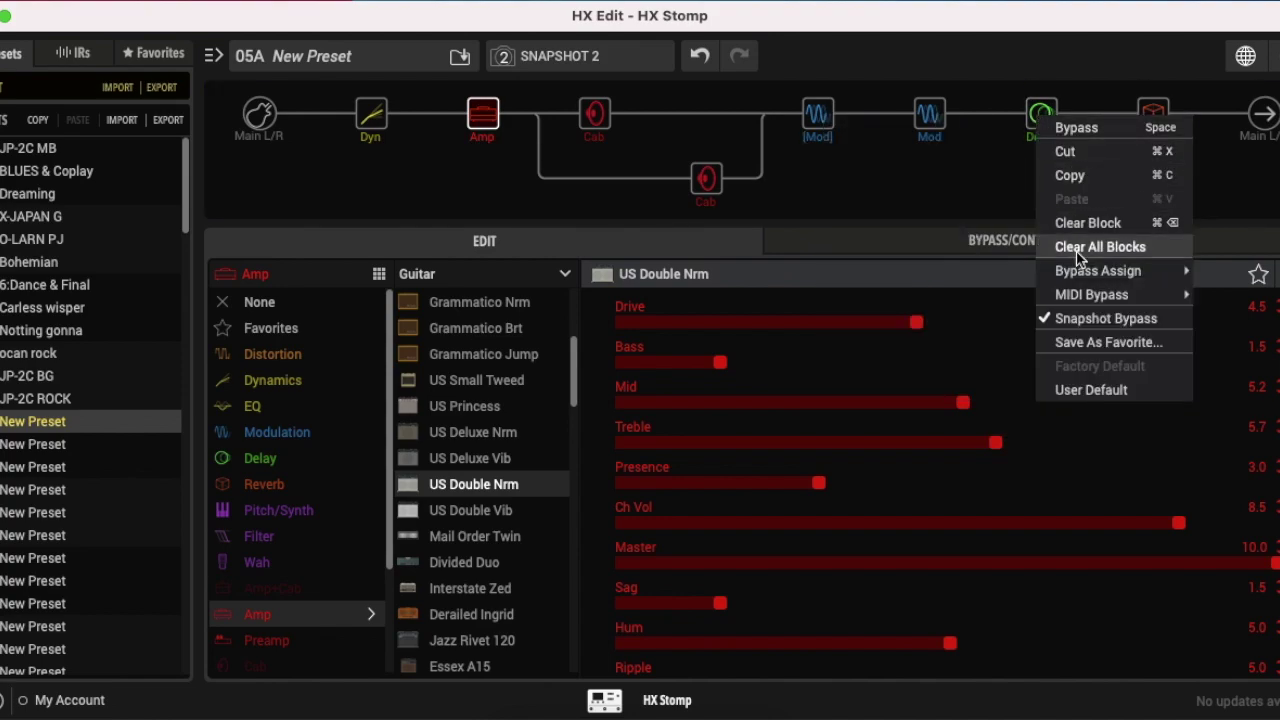
mouse_move(1097, 283)
click(945, 318)
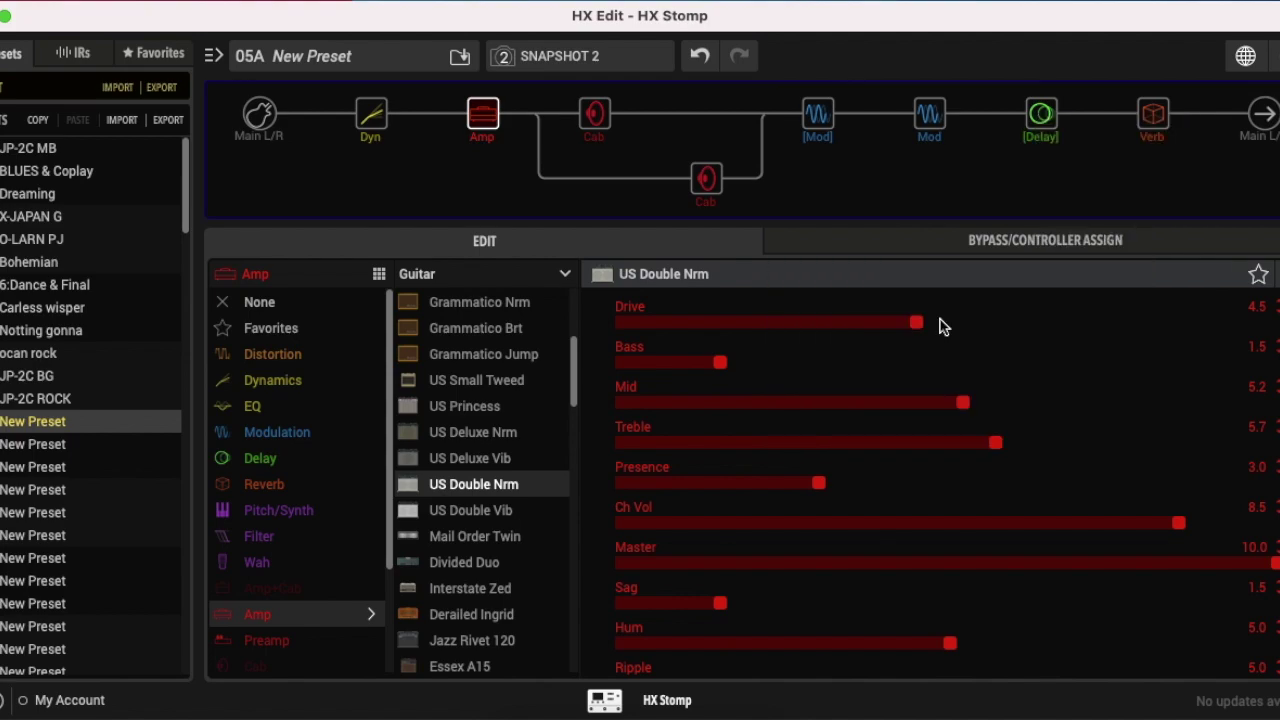
right_click(1043, 118)
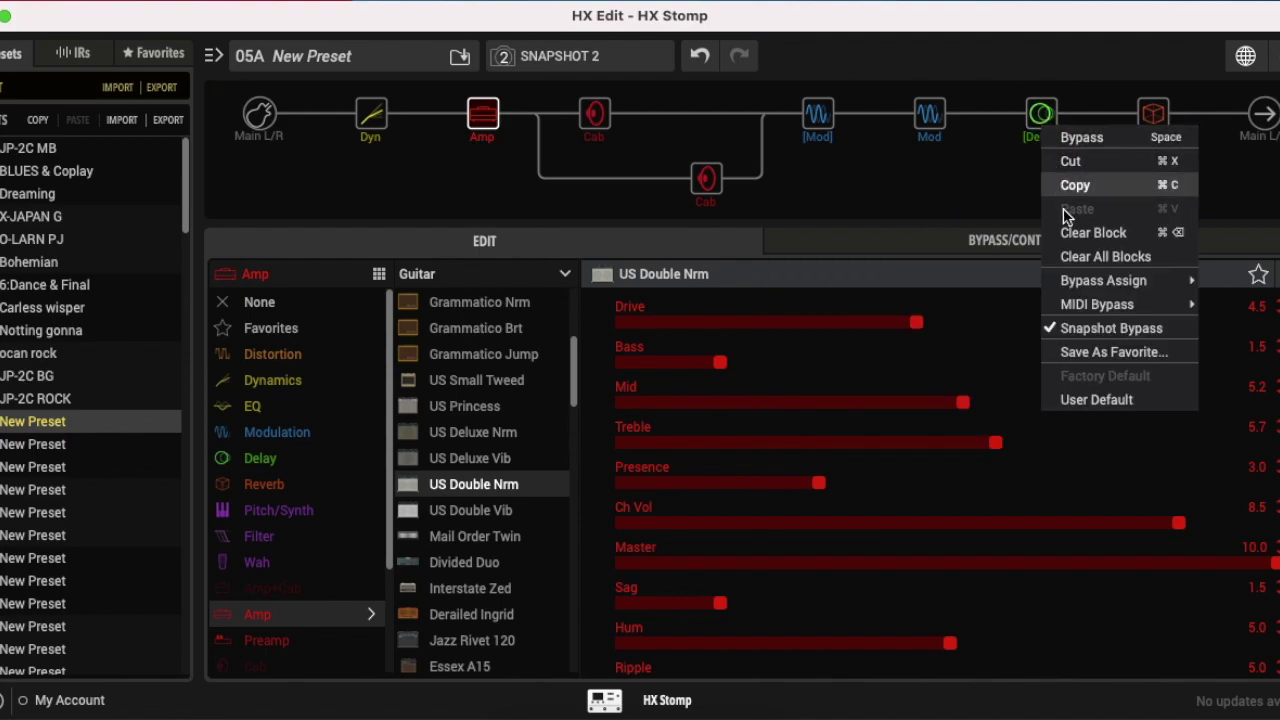
mouse_move(1088, 290)
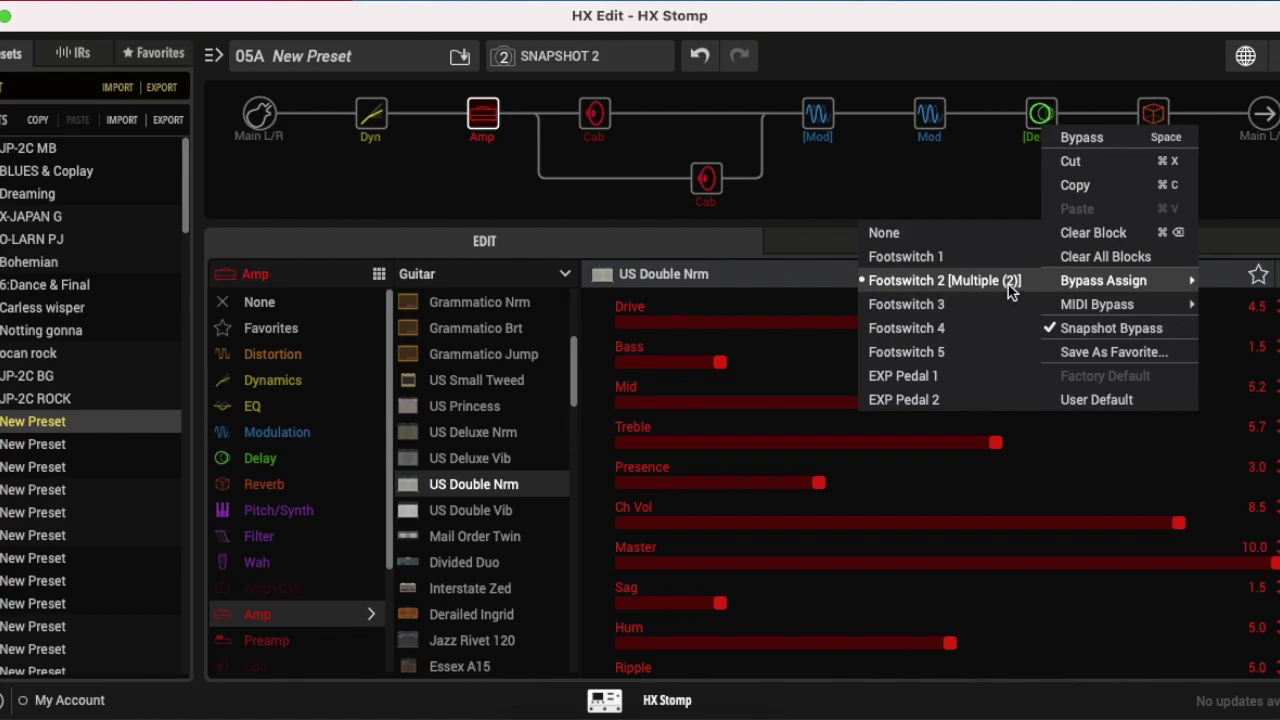
click(997, 181)
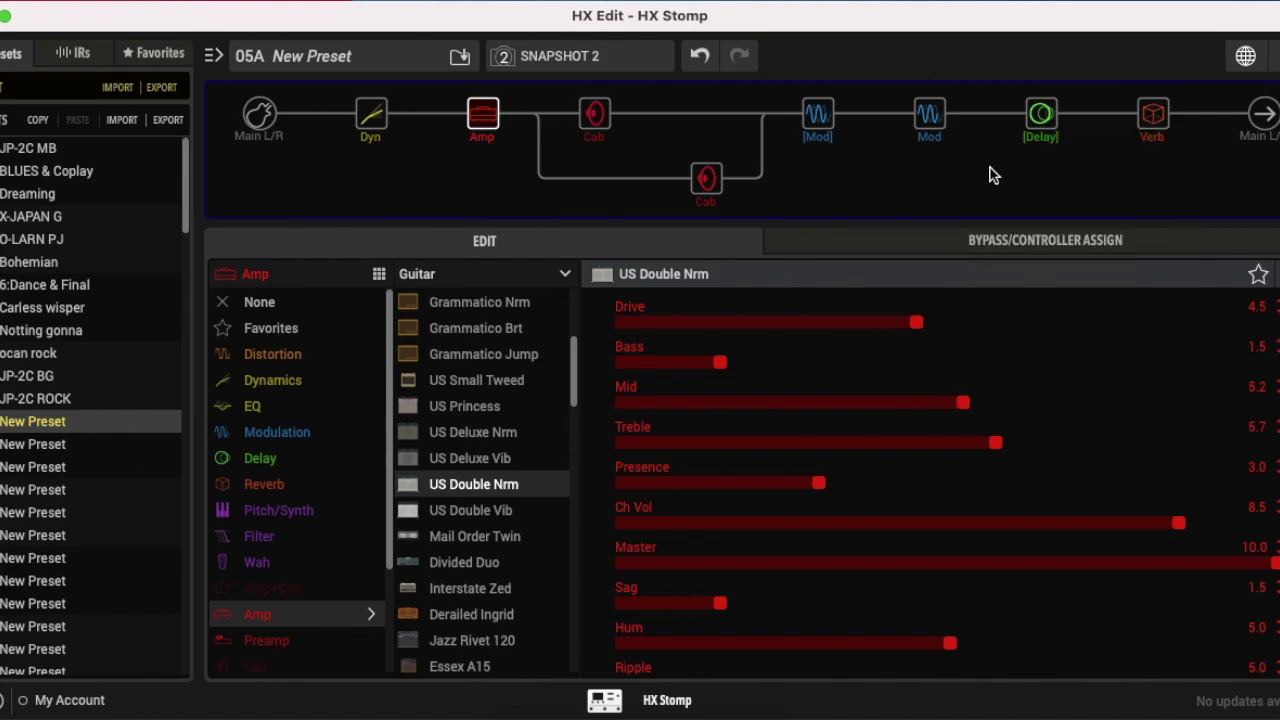
mouse_move(815, 95)
mouse_move(1046, 98)
mouse_move(816, 128)
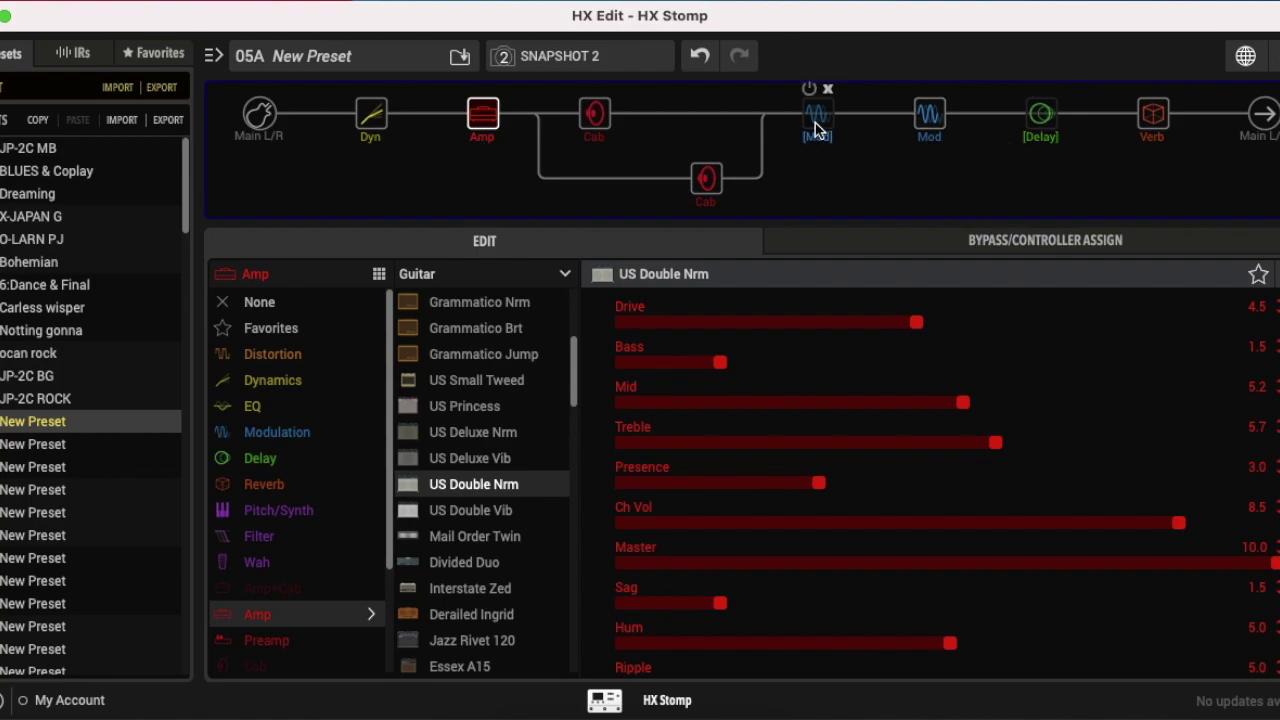
right_click(1156, 119)
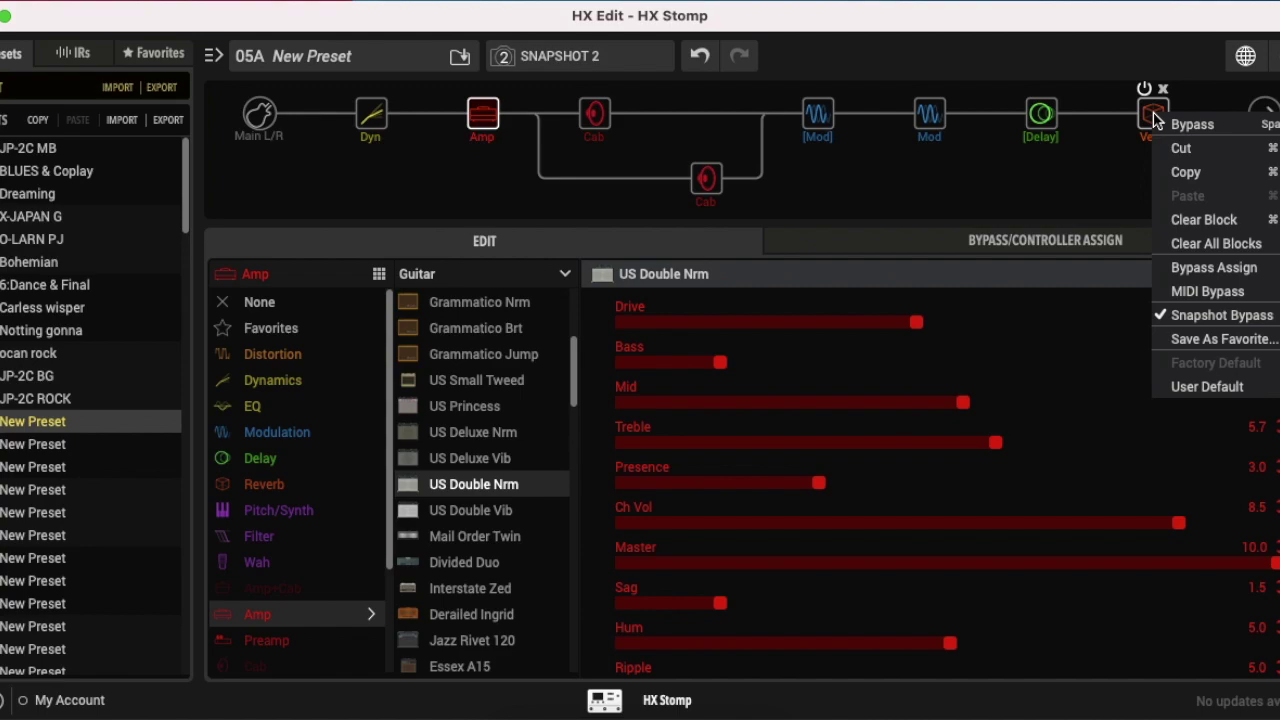
mouse_move(1205, 272)
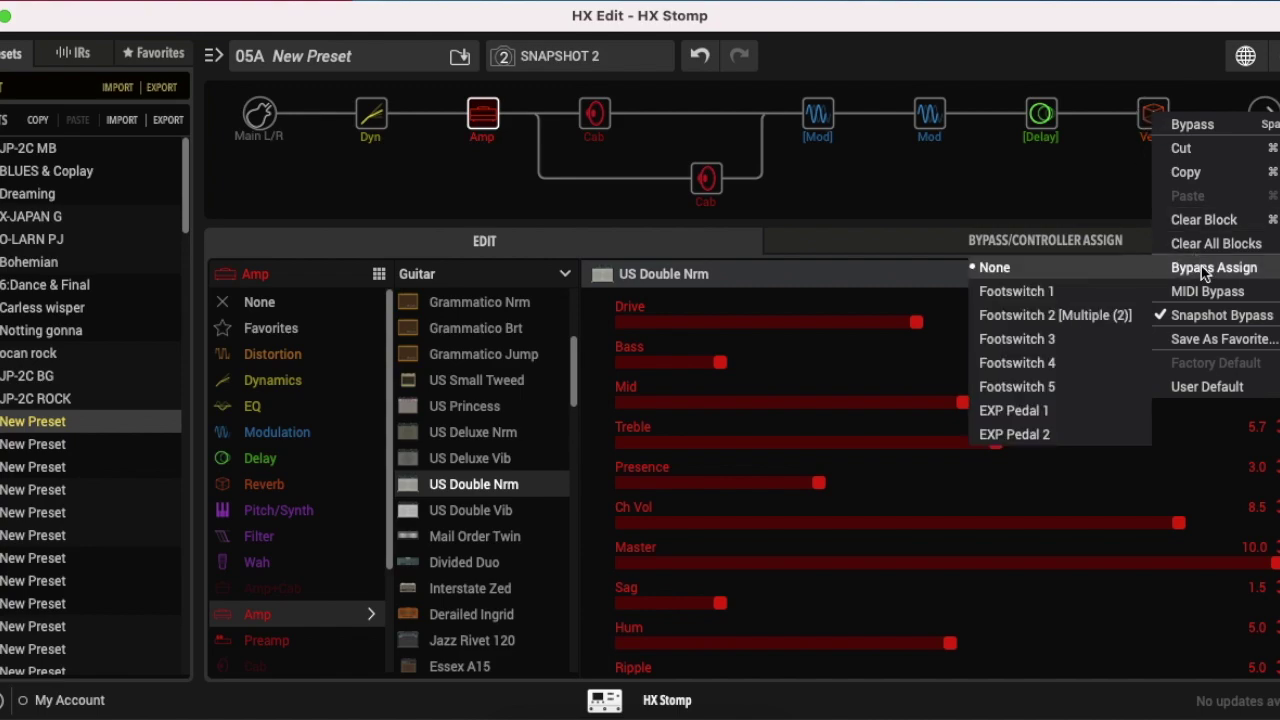
click(1112, 186)
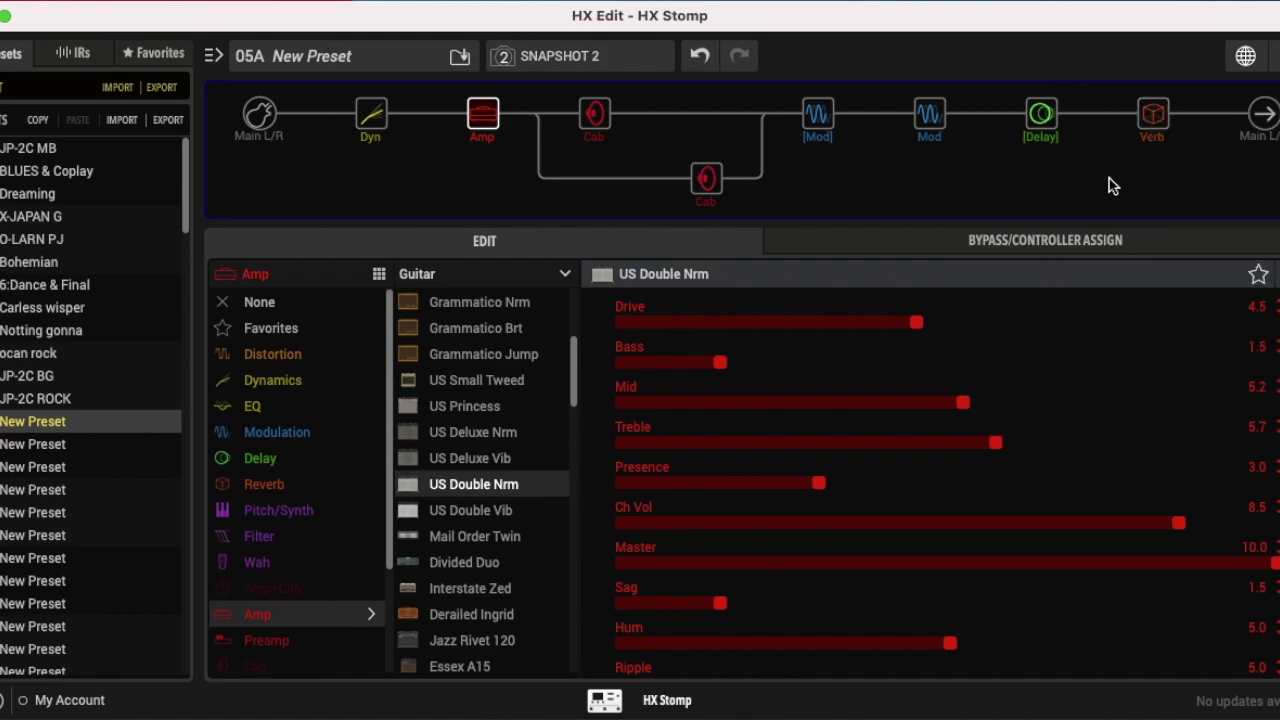
mouse_move(1152, 110)
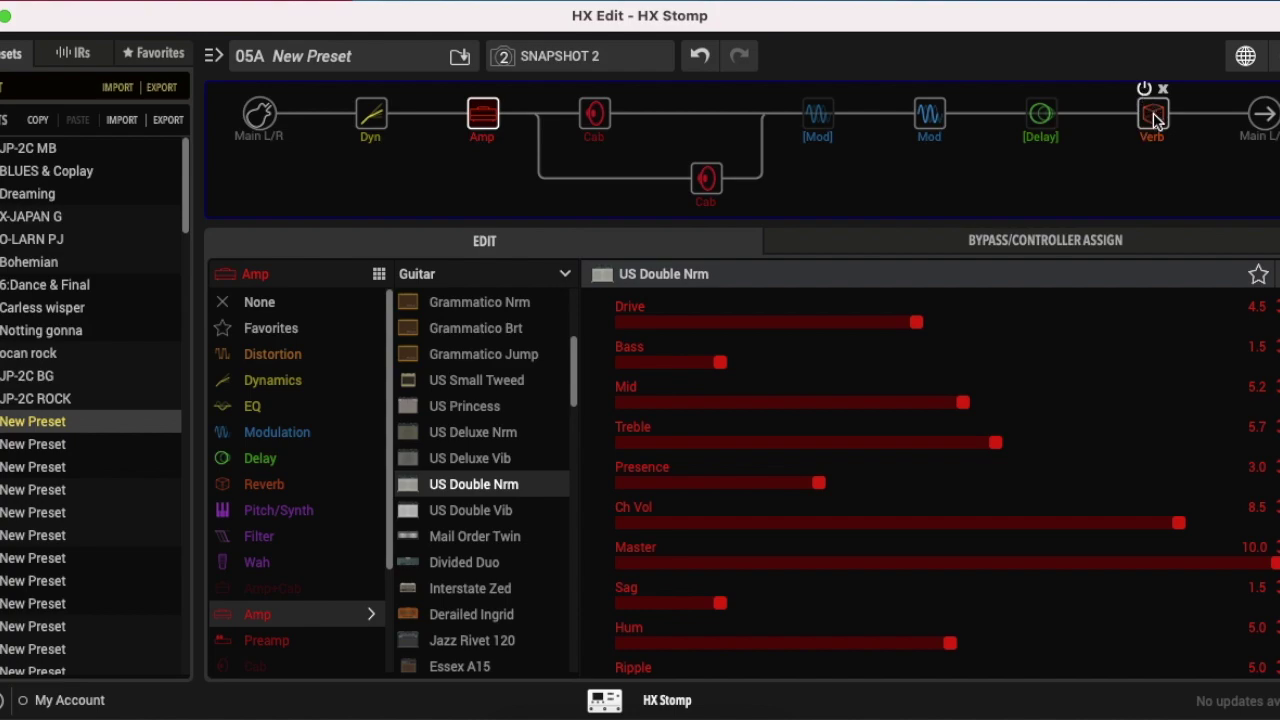
right_click(1155, 120)
mouse_move(1210, 268)
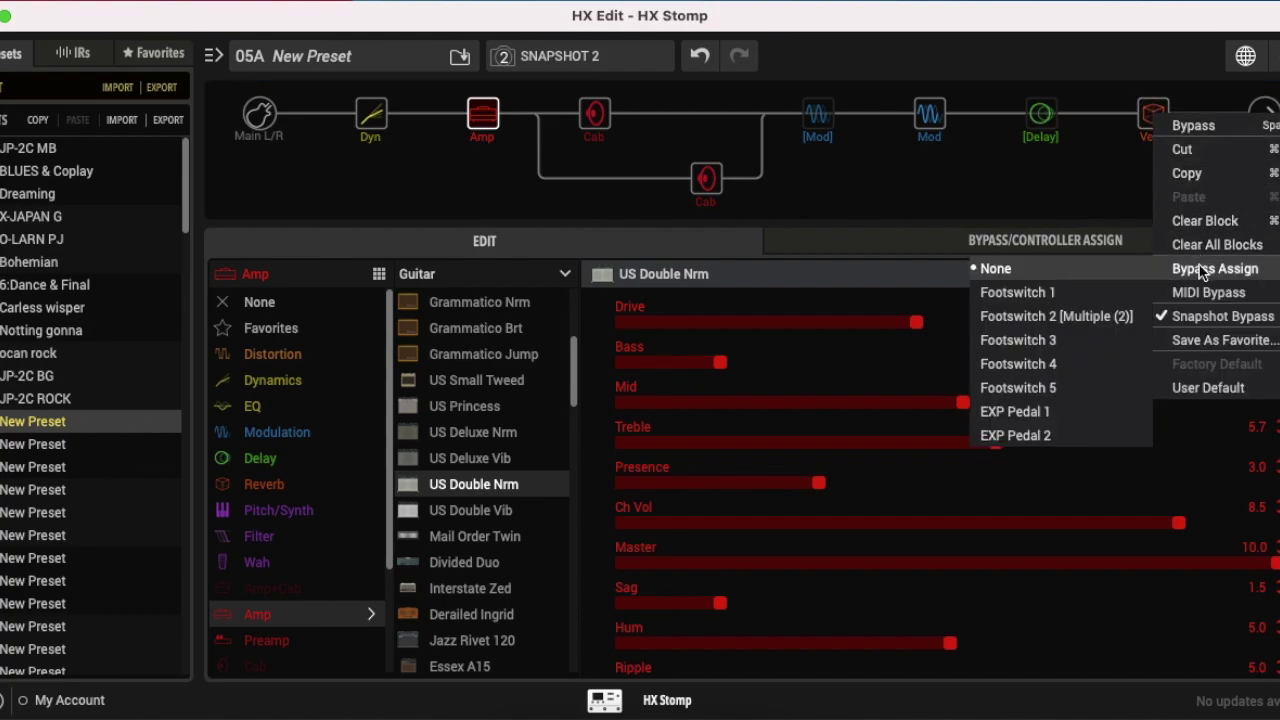
click(1127, 220)
Assign the reverb block's bypass to Footswitch 2 and check its bypass assignment.
mouse_move(1038, 108)
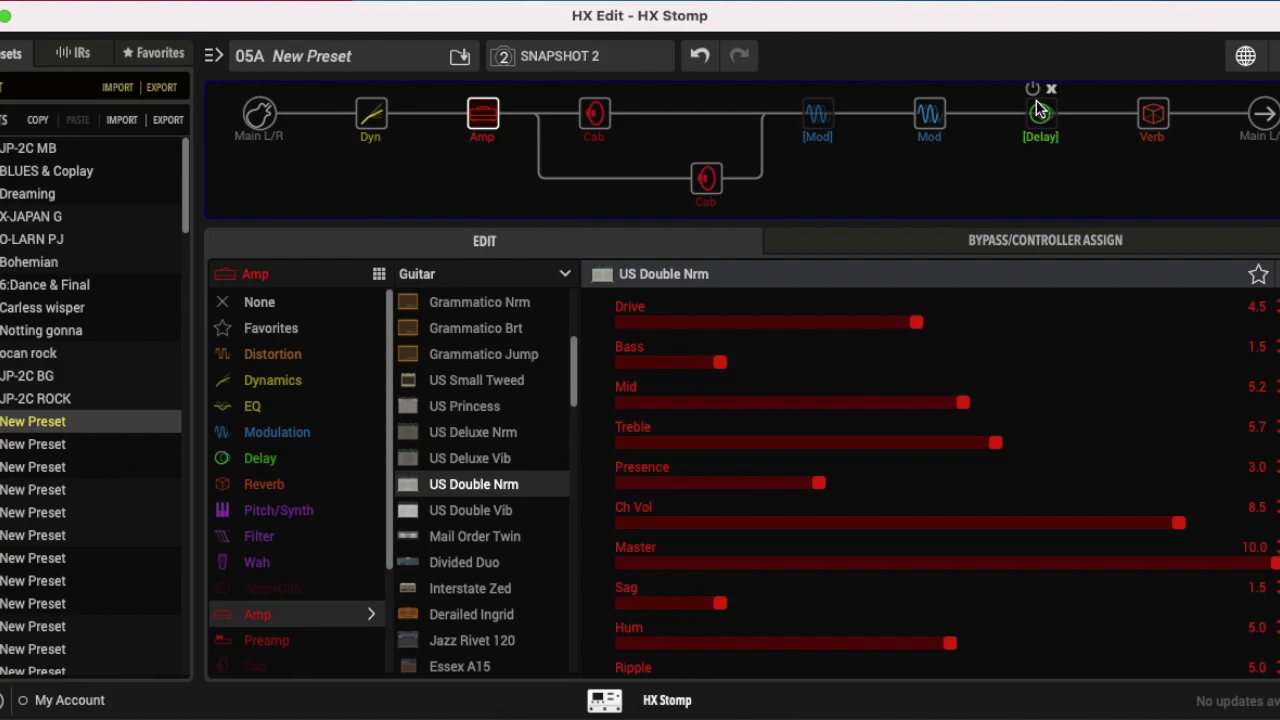
mouse_move(1147, 118)
right_click(1158, 125)
mouse_move(1204, 280)
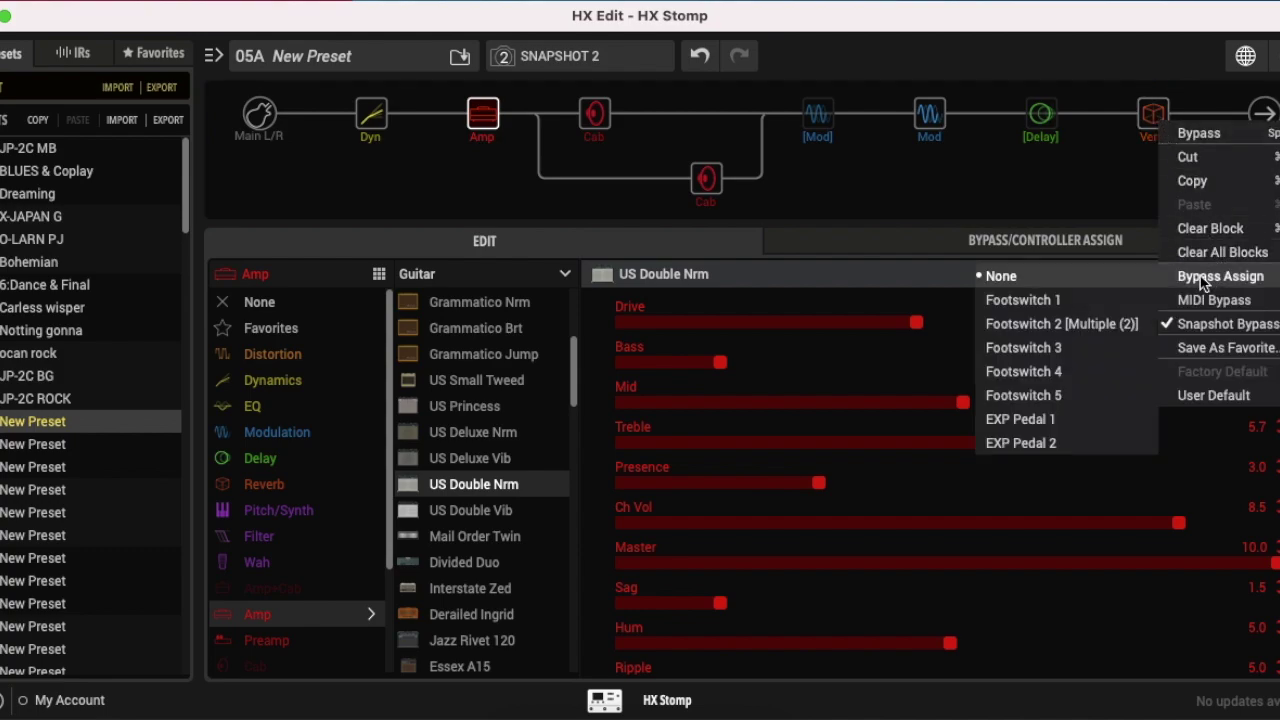
click(1130, 323)
right_click(1150, 130)
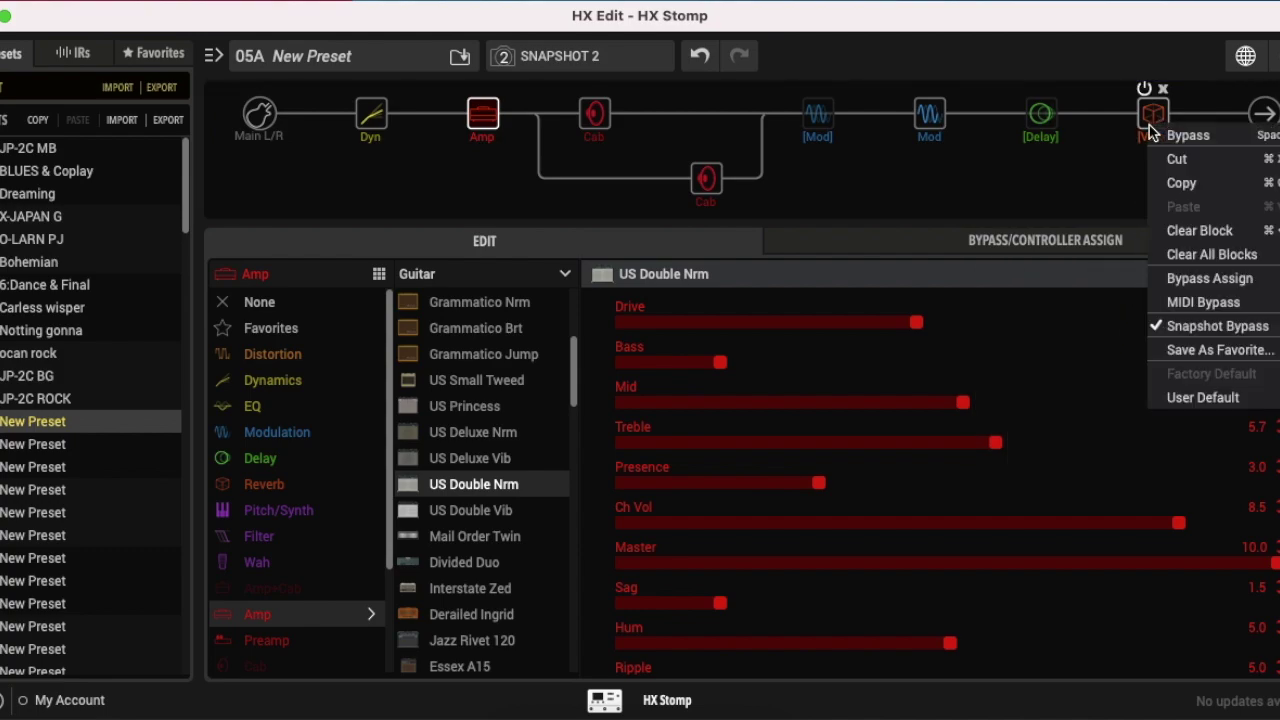
mouse_move(1196, 284)
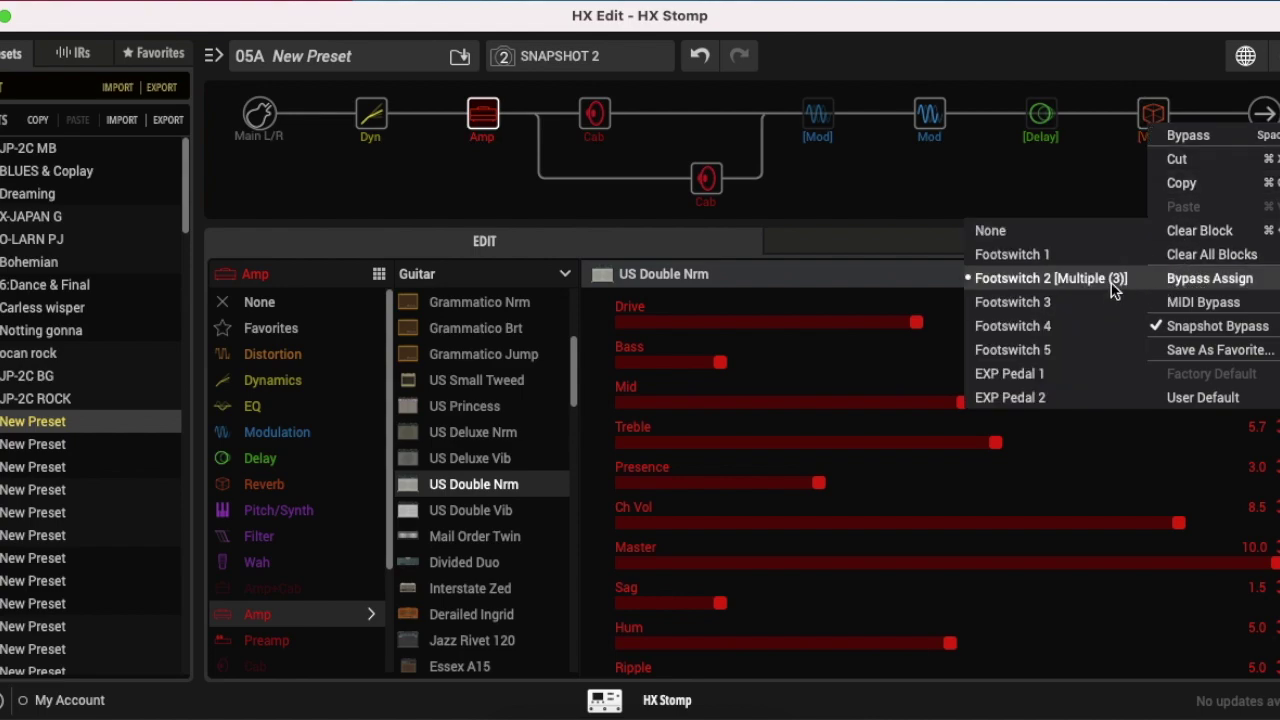
click(1085, 188)
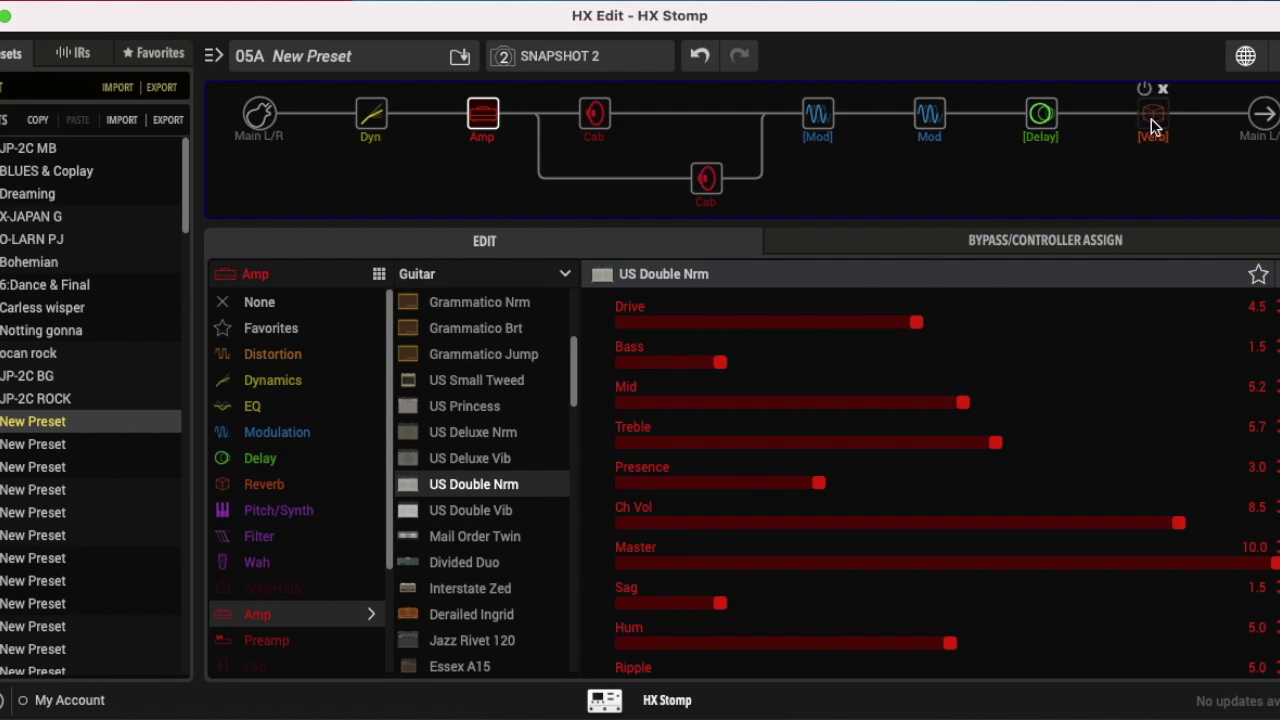
Assign the second modulation block's bypass to Footswitch 2 and check its bypass assignment.
right_click(932, 117)
mouse_move(1020, 269)
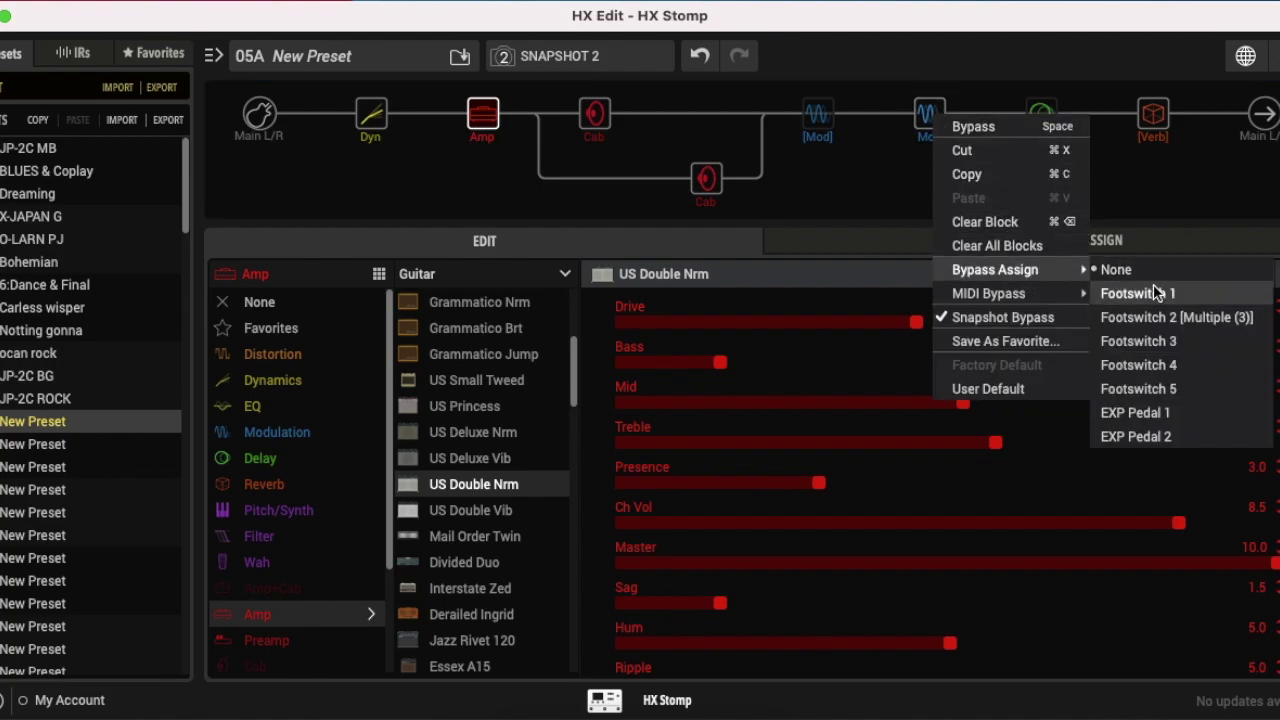
click(1163, 318)
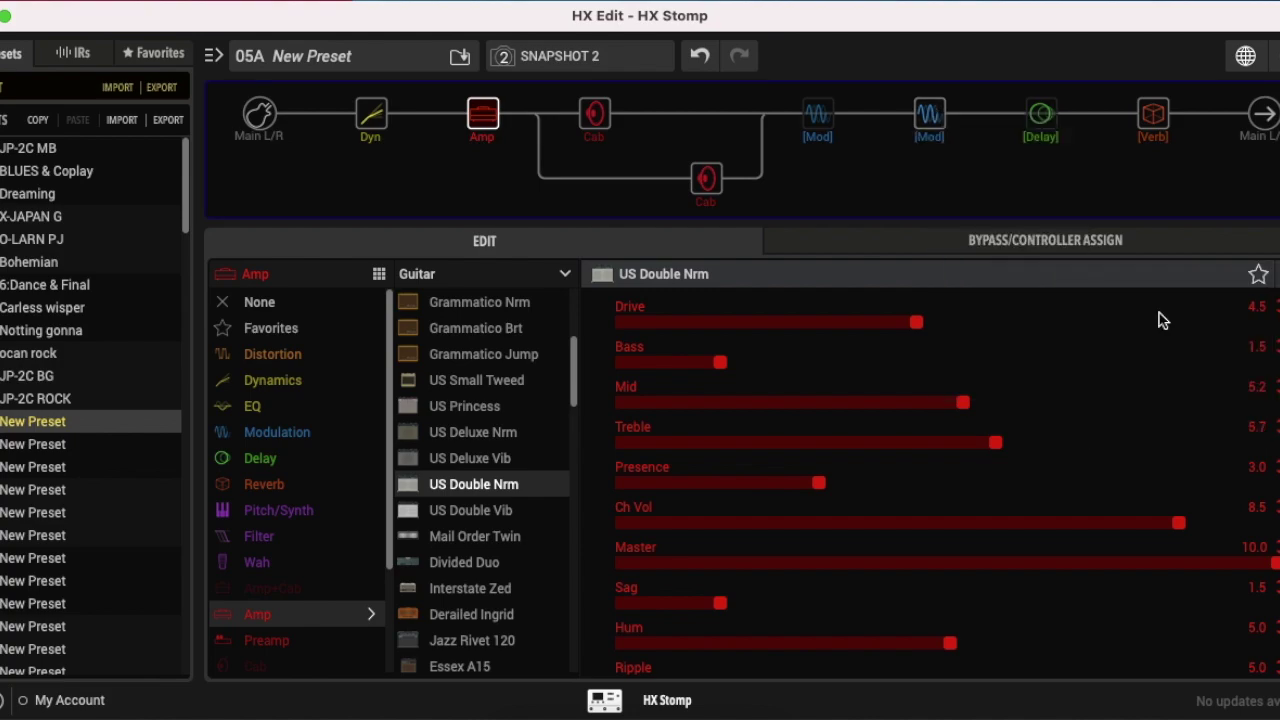
right_click(938, 121)
mouse_move(1025, 280)
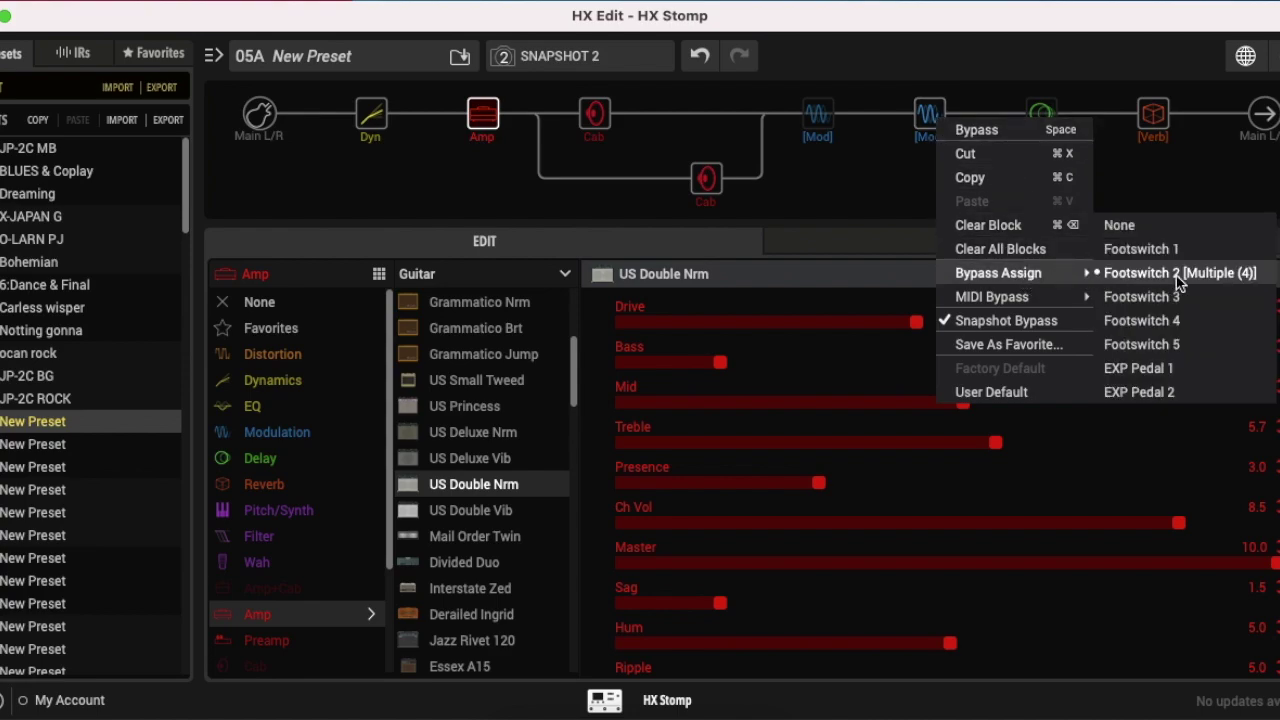
click(888, 170)
mouse_move(930, 120)
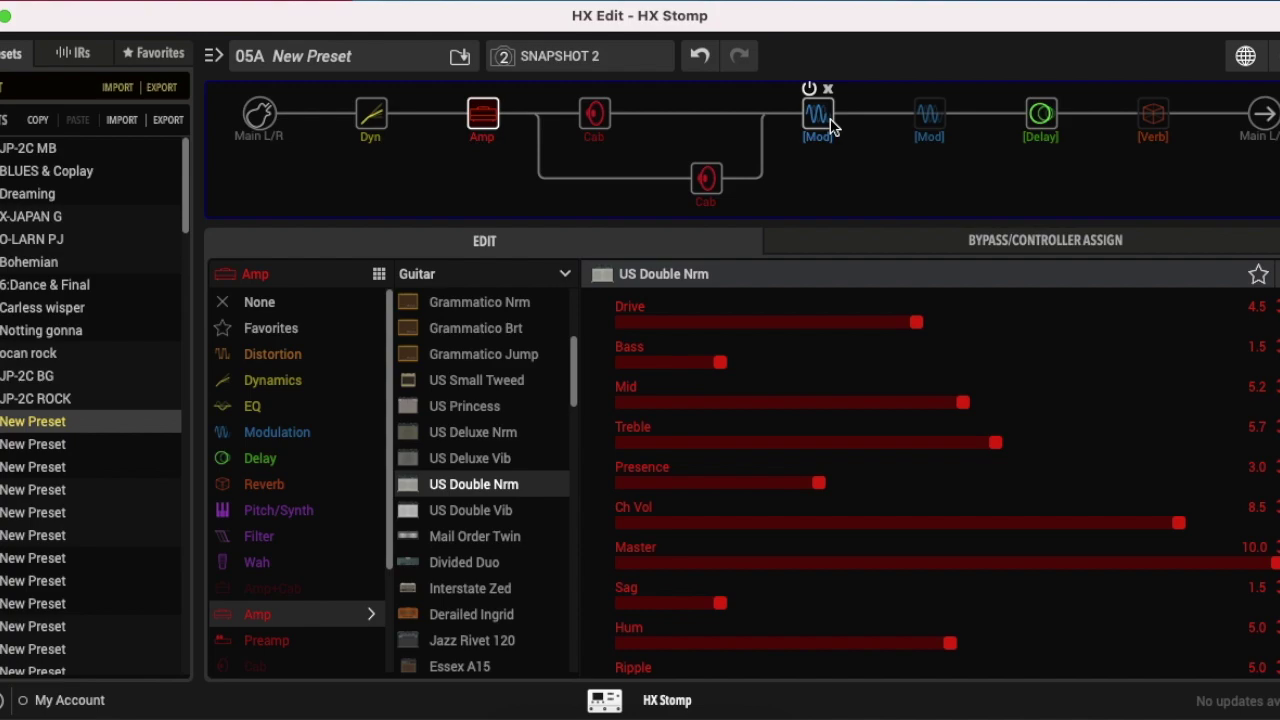
mouse_move(832, 125)
mouse_down()
mouse_move(766, 118)
mouse_move(886, 143)
mouse_move(1150, 105)
mouse_move(845, 143)
mouse_up()
Switch the preset to Snapshot 3.
click(640, 65)
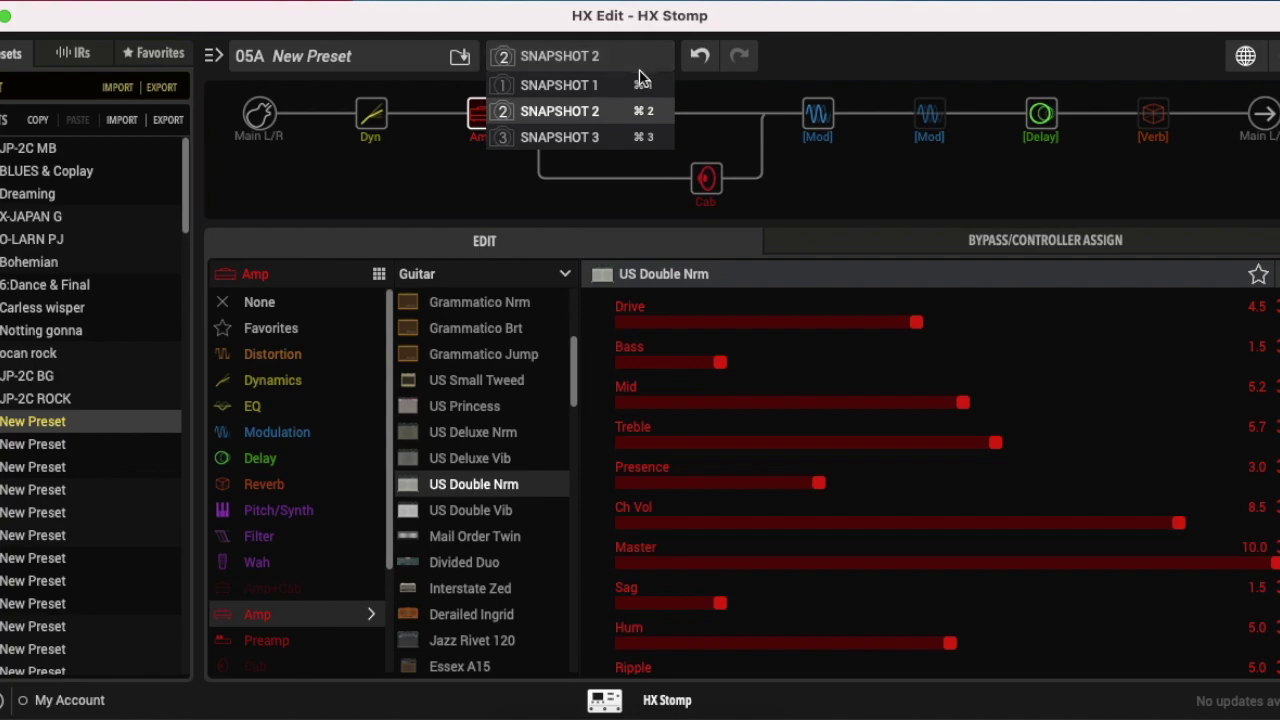
click(600, 137)
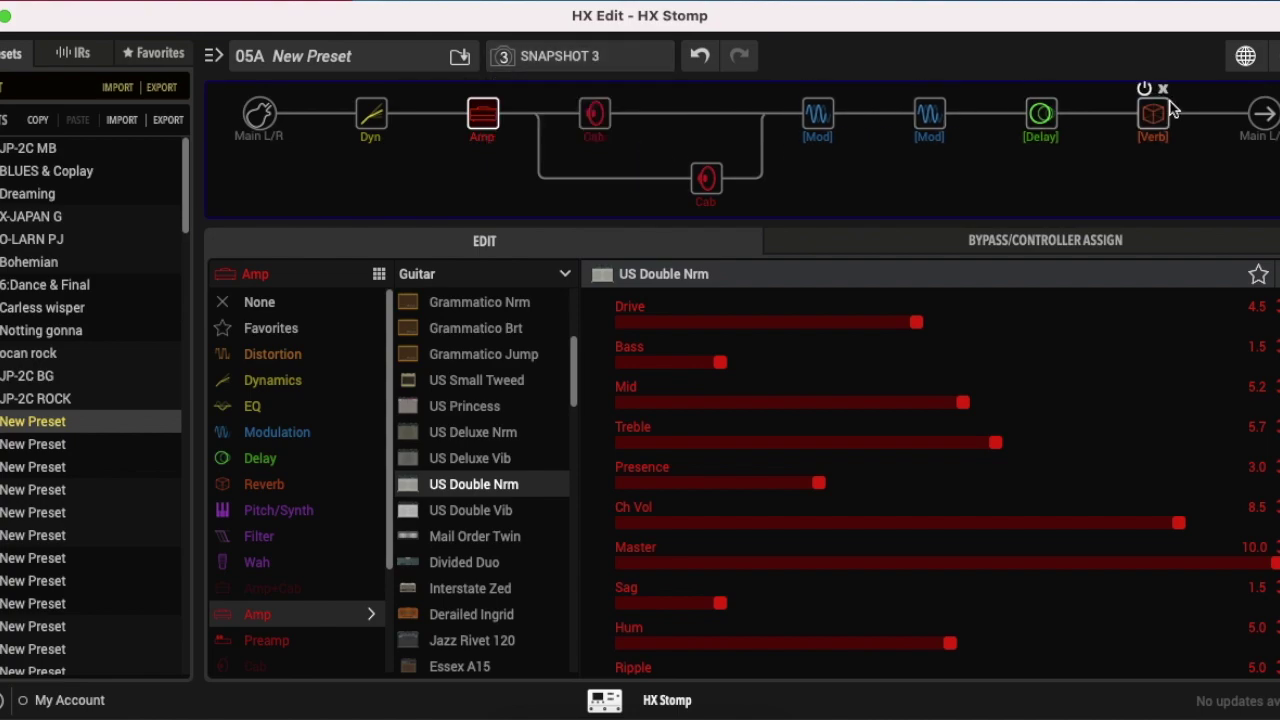